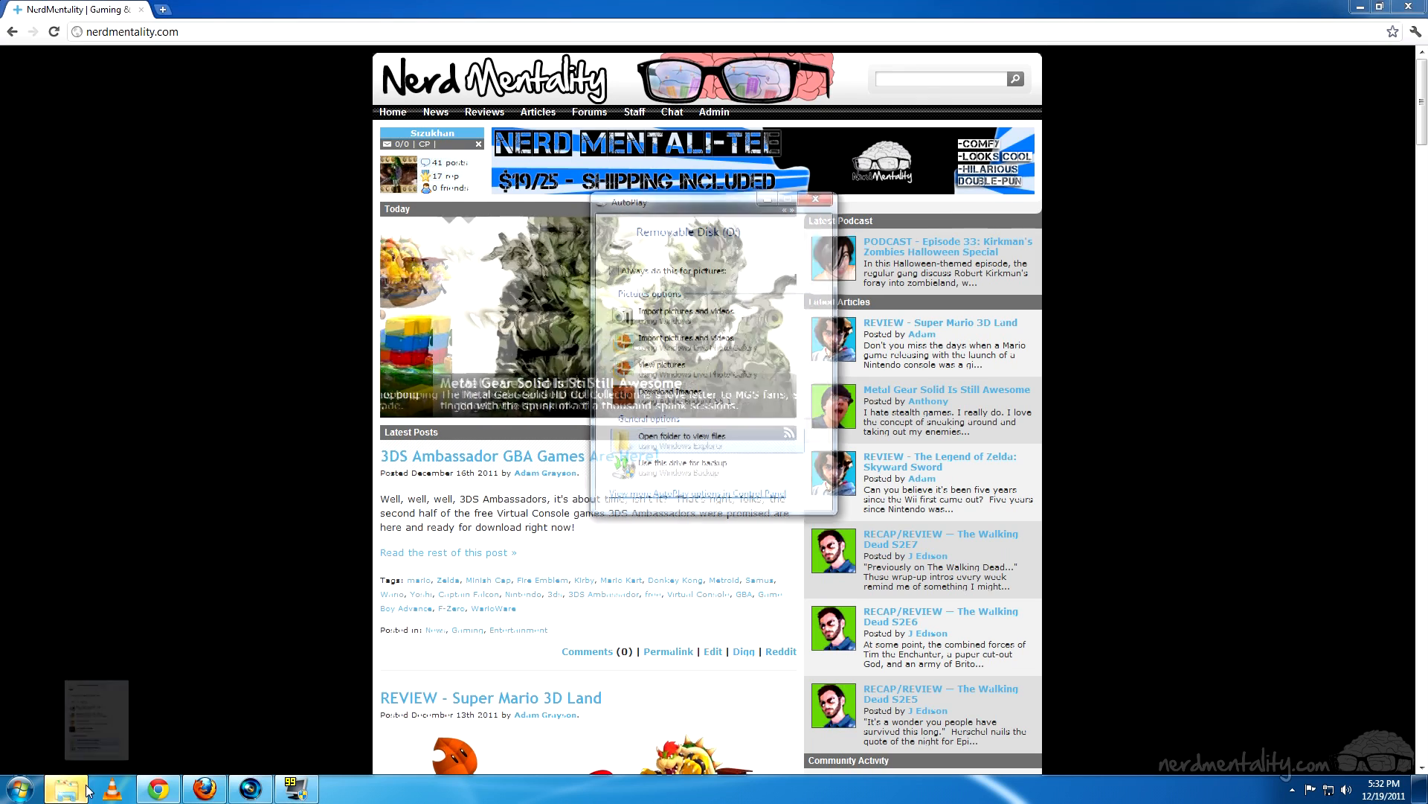
Open the removable disk's files and go to the DCIM > 102NIN03 folder
click(676, 440)
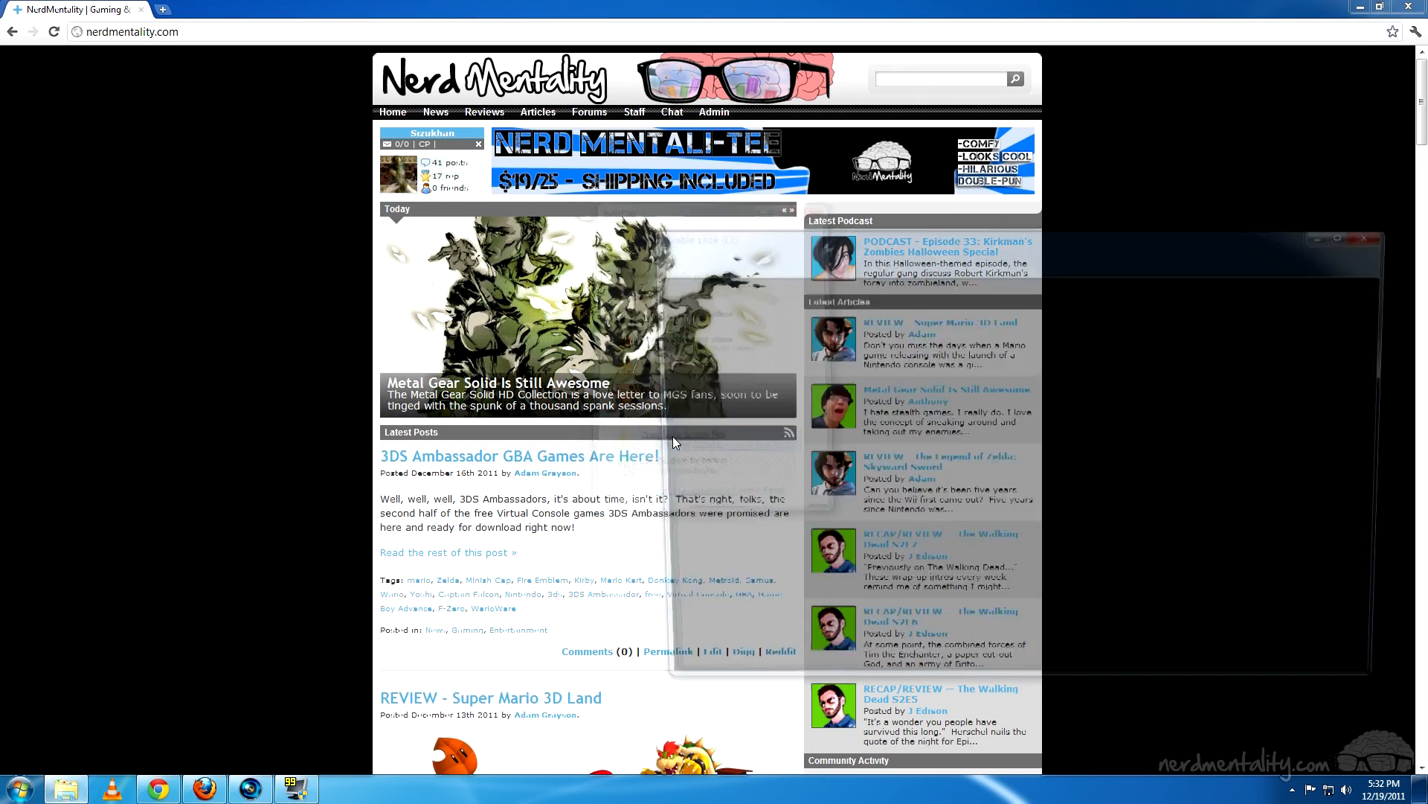
drag(903, 235, 567, 164)
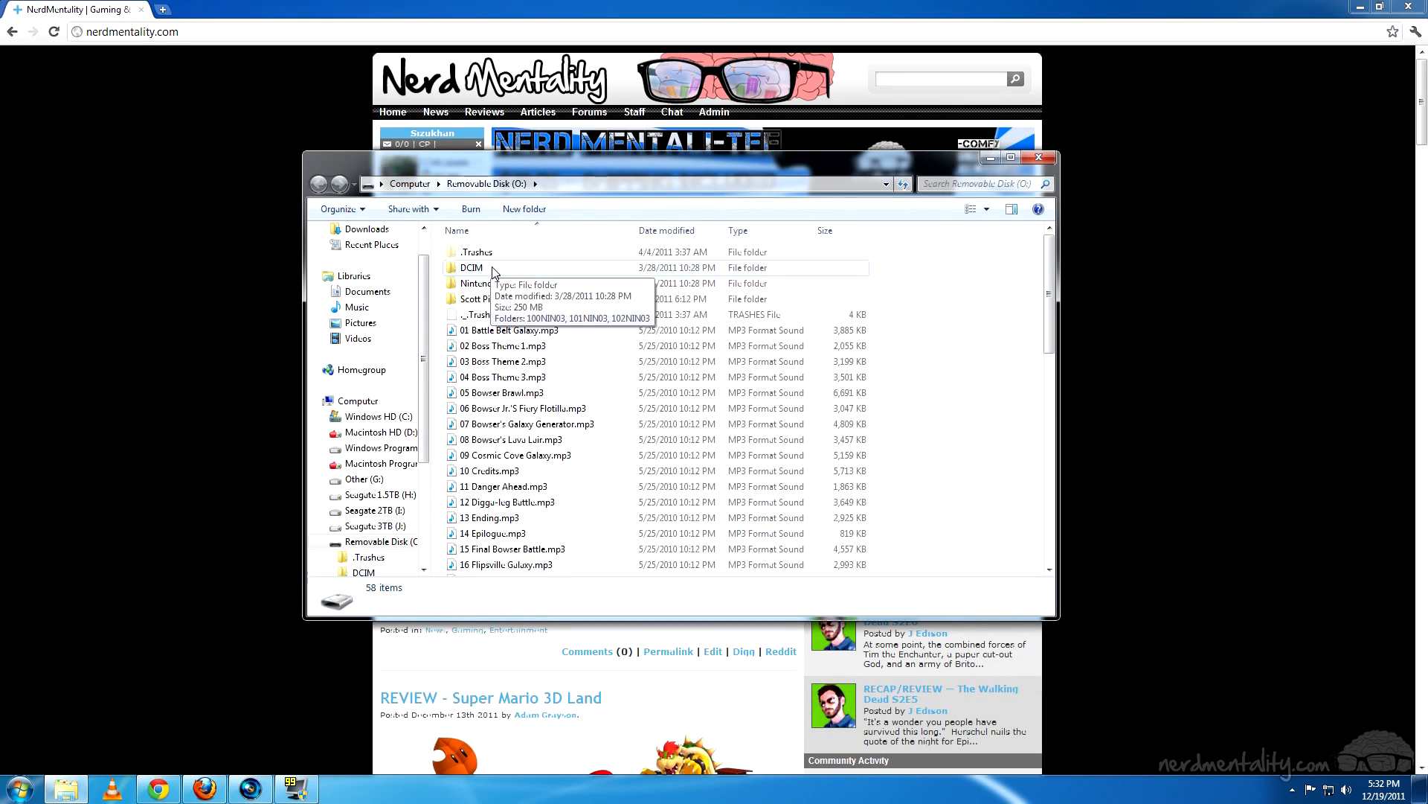
double_click(473, 268)
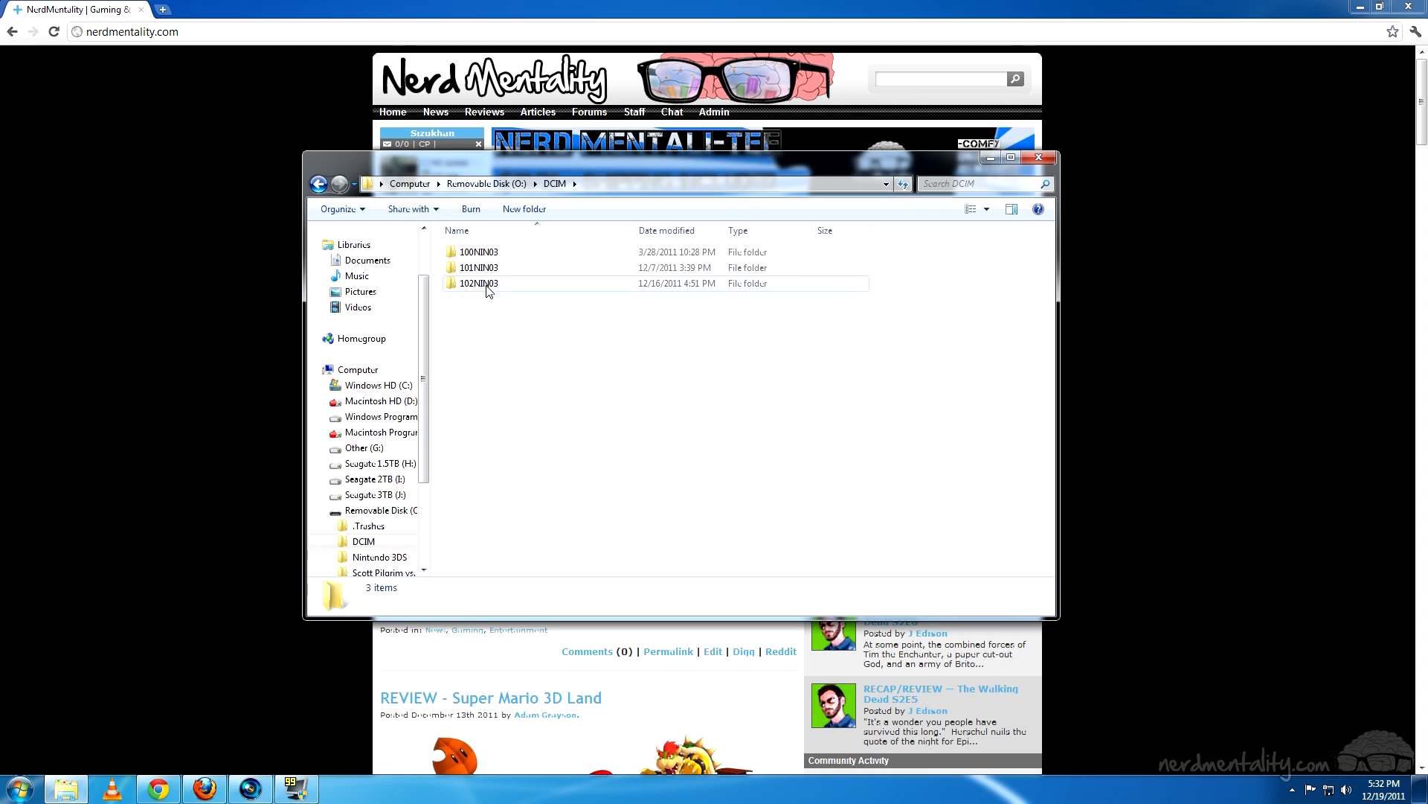
double_click(480, 283)
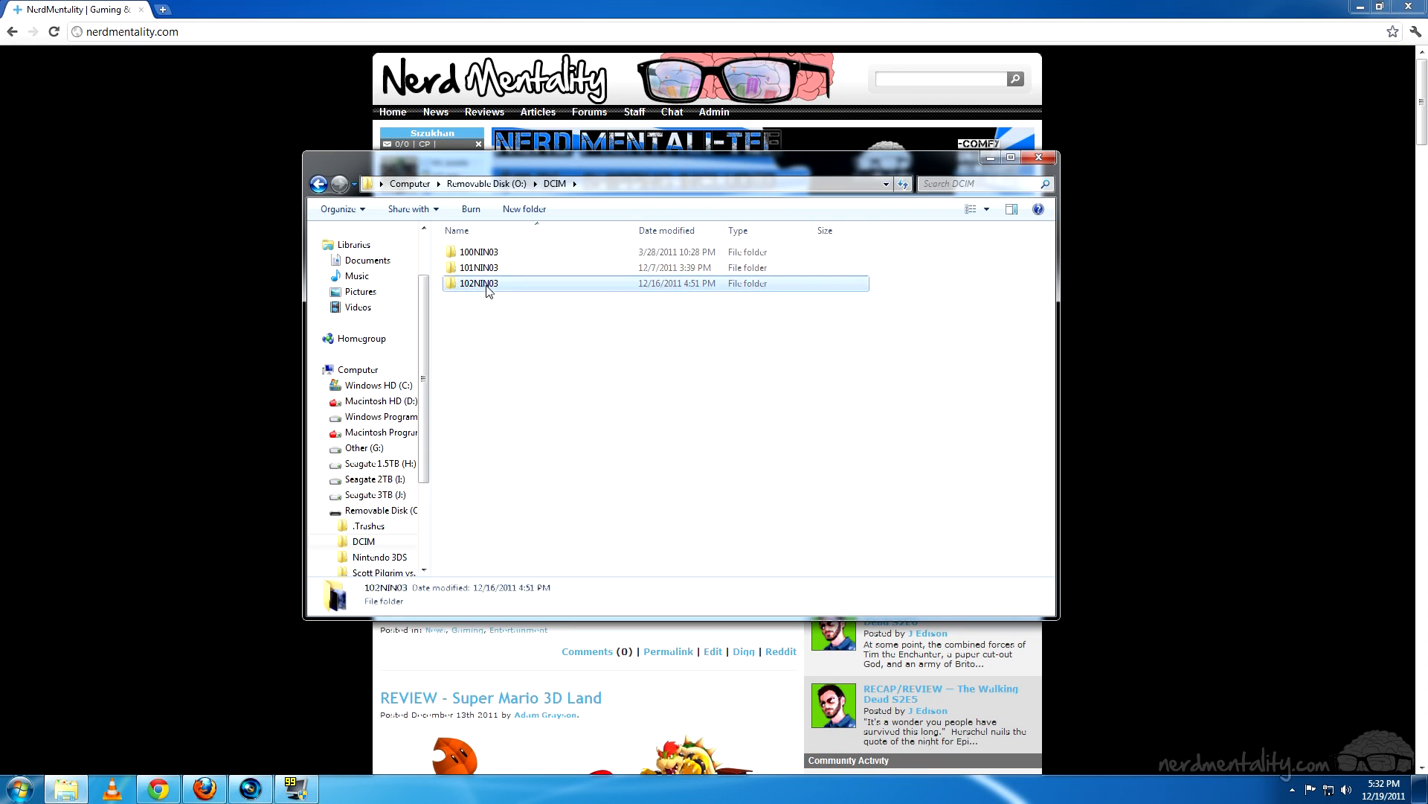
scroll(494, 461, down, 1)
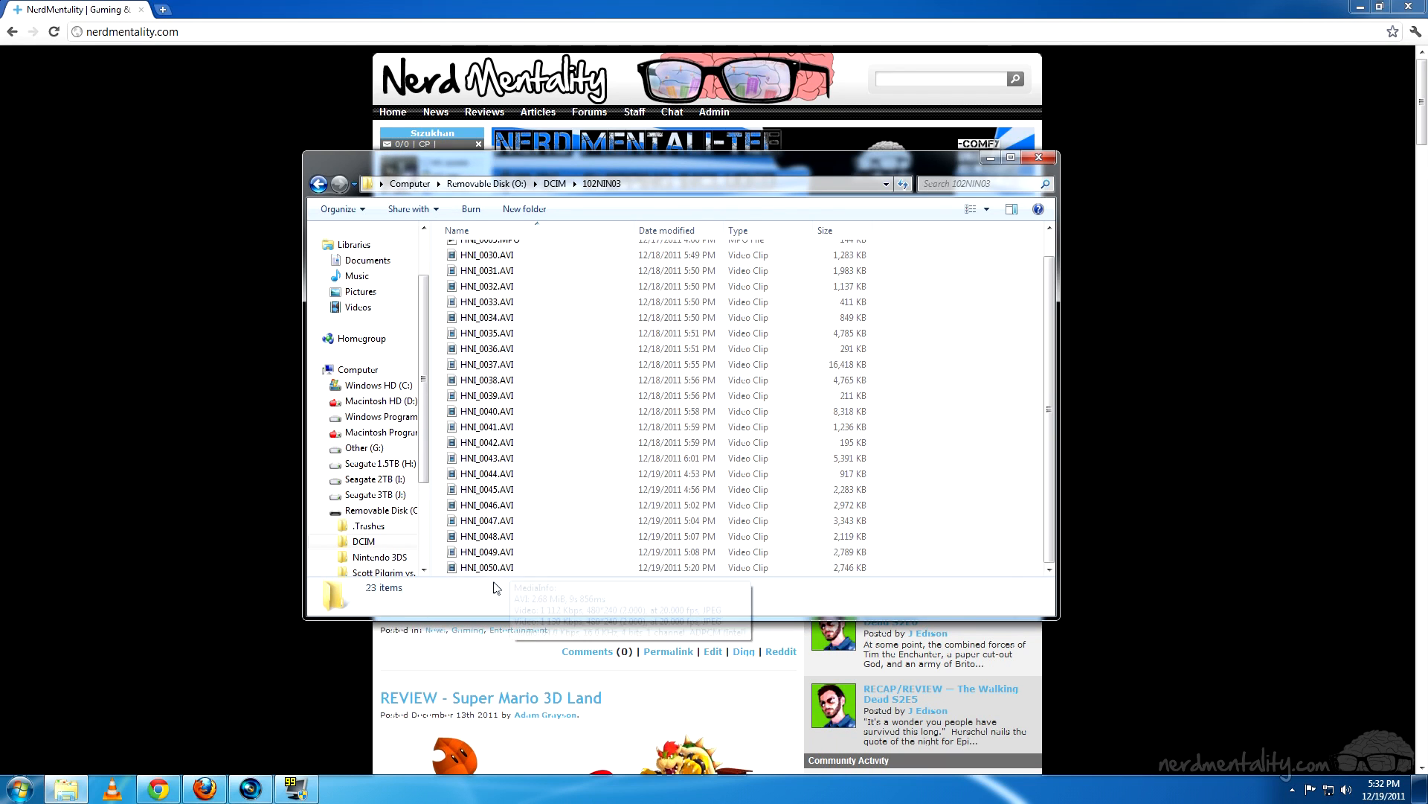
Play the video HNI_0049.AVI to preview it, and close the player
click(495, 553)
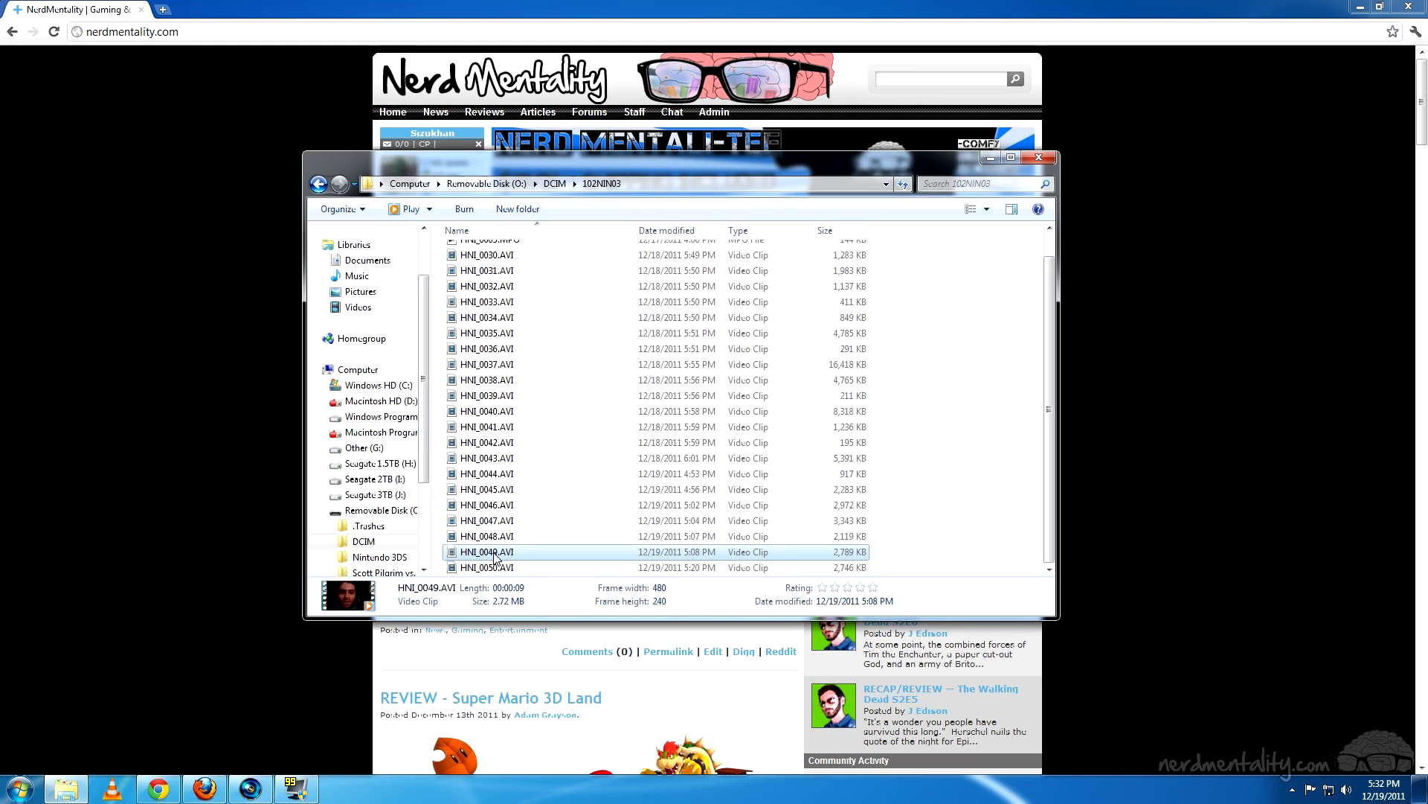
double_click(496, 554)
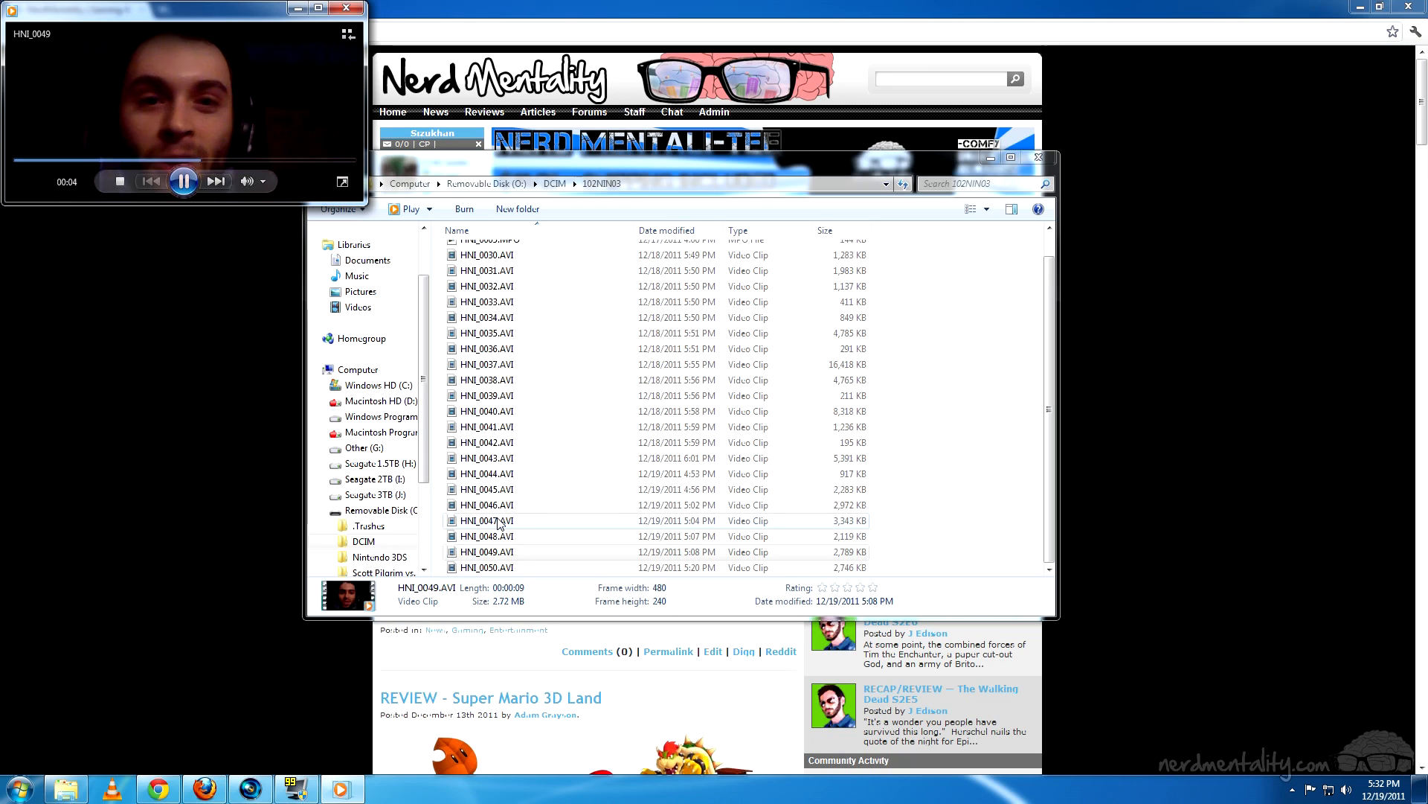
click(348, 9)
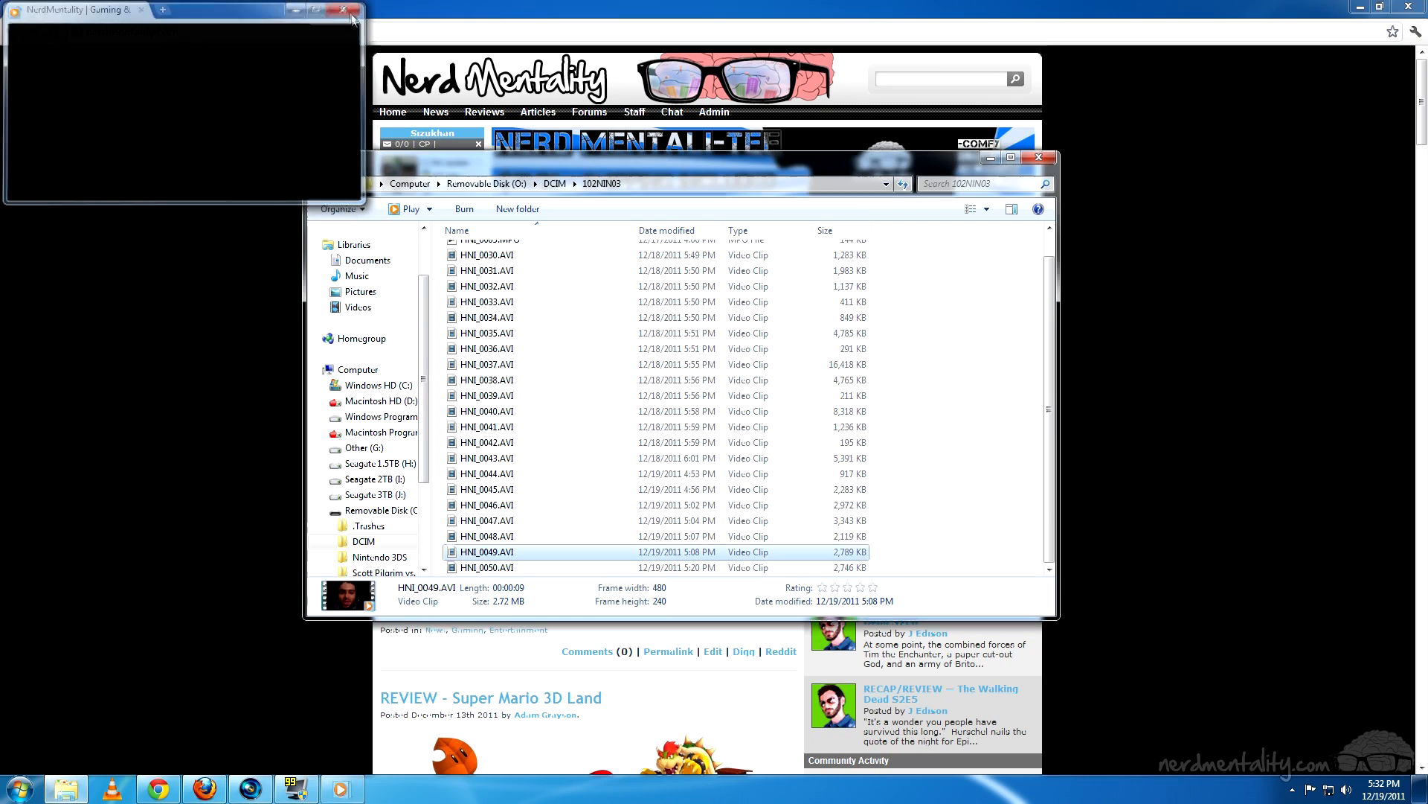
Copy HNI_0049.AVI into the Seagate 2TB (I:) folder NerdMentality > Random Articles > 3DS 12.11 Update > Tutorial
right_click(481, 558)
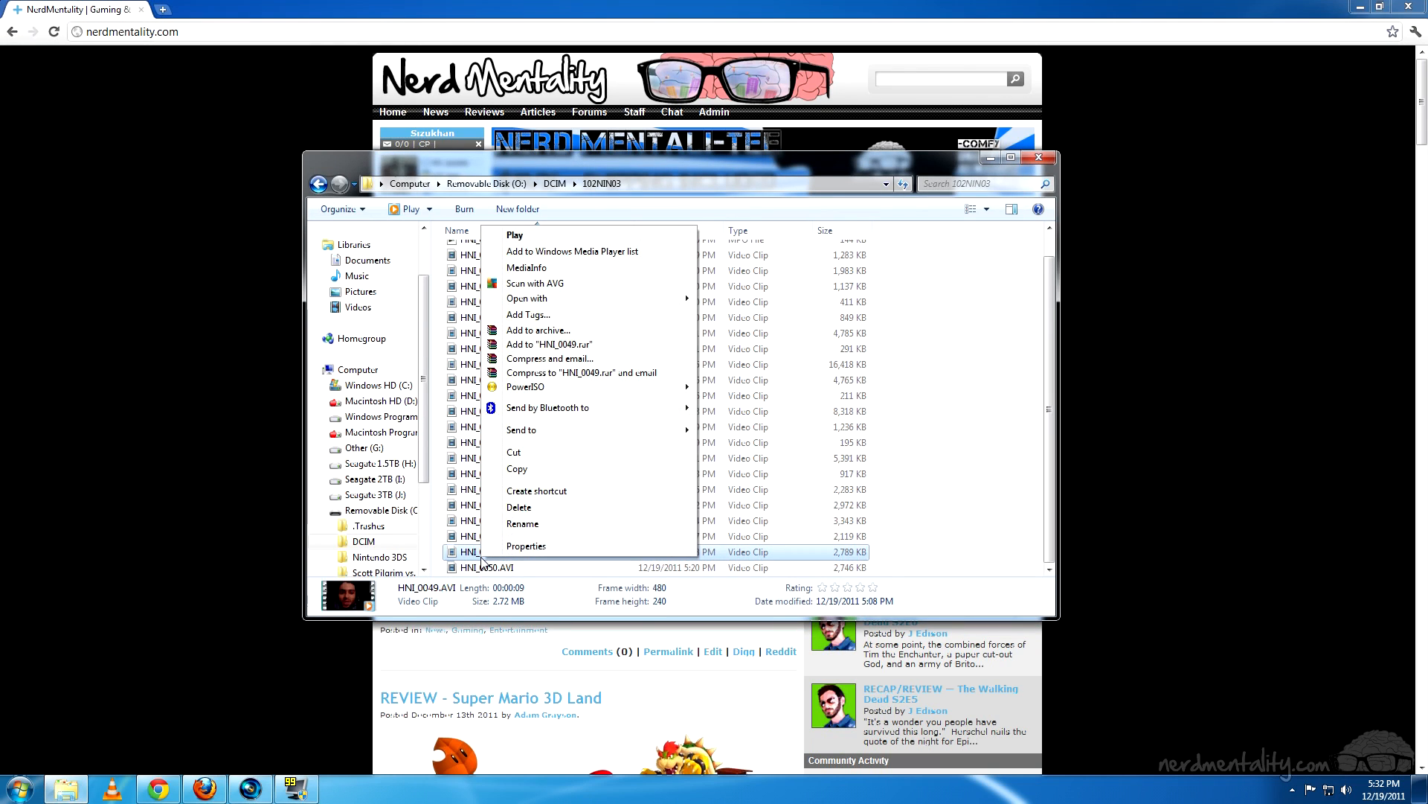
click(518, 470)
click(386, 480)
double_click(504, 392)
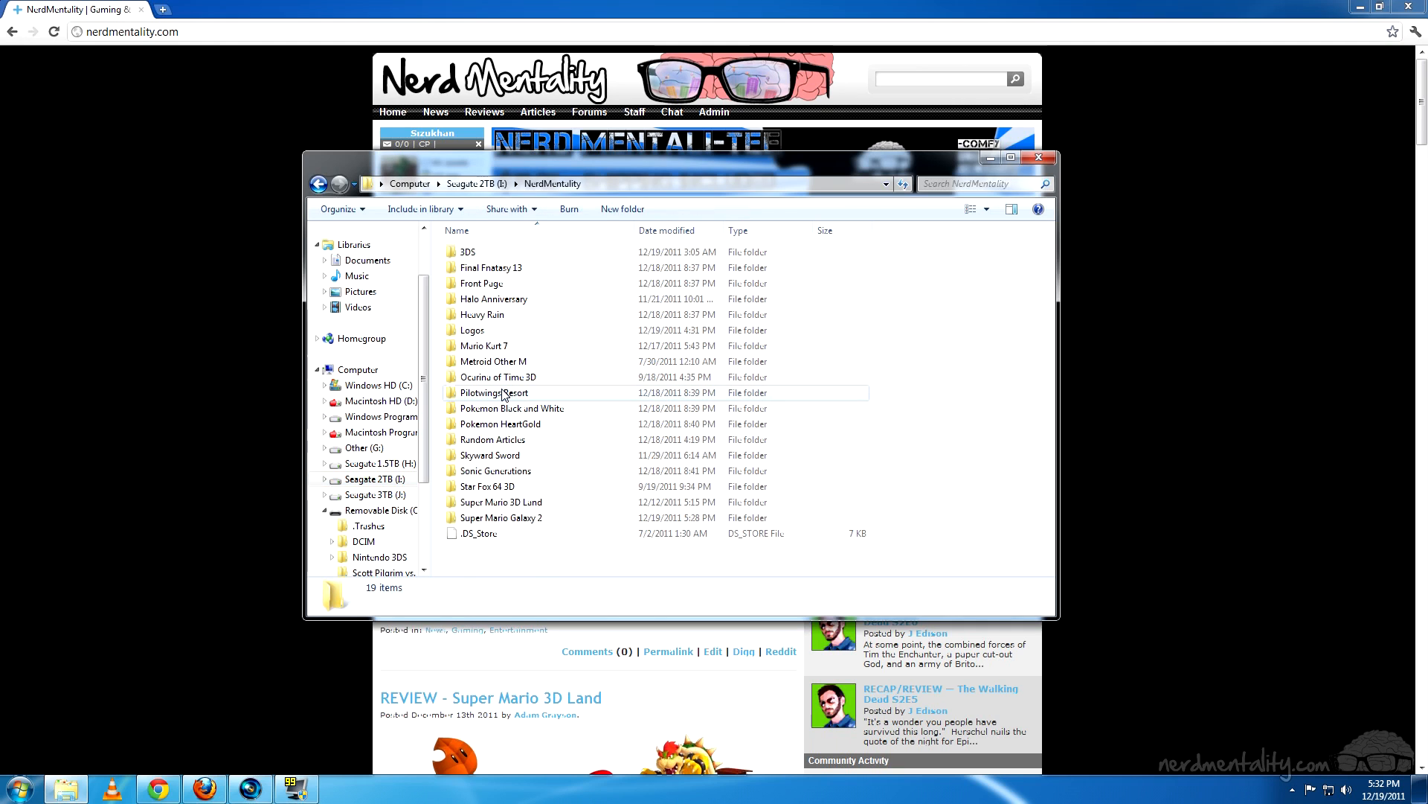
double_click(504, 441)
double_click(514, 253)
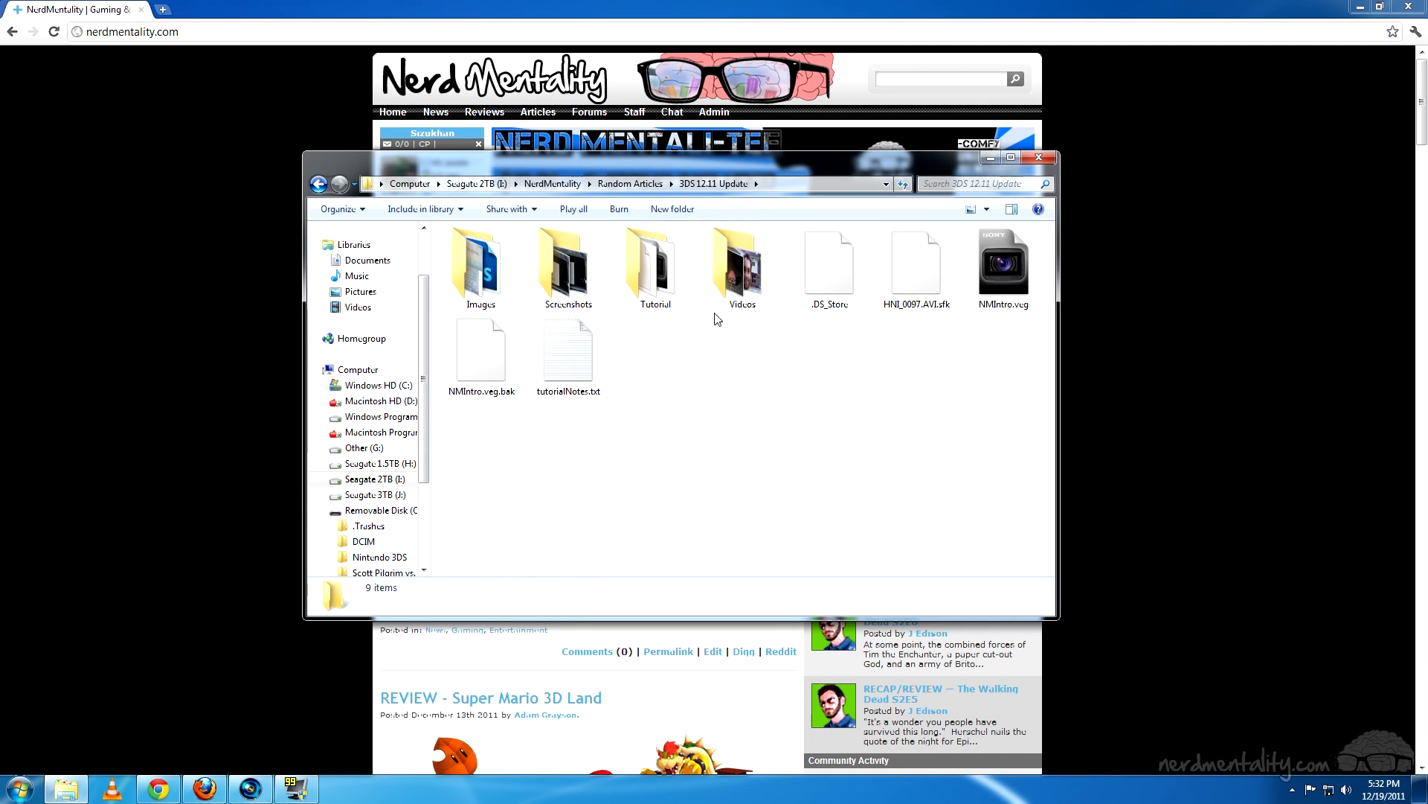
double_click(649, 268)
right_click(663, 459)
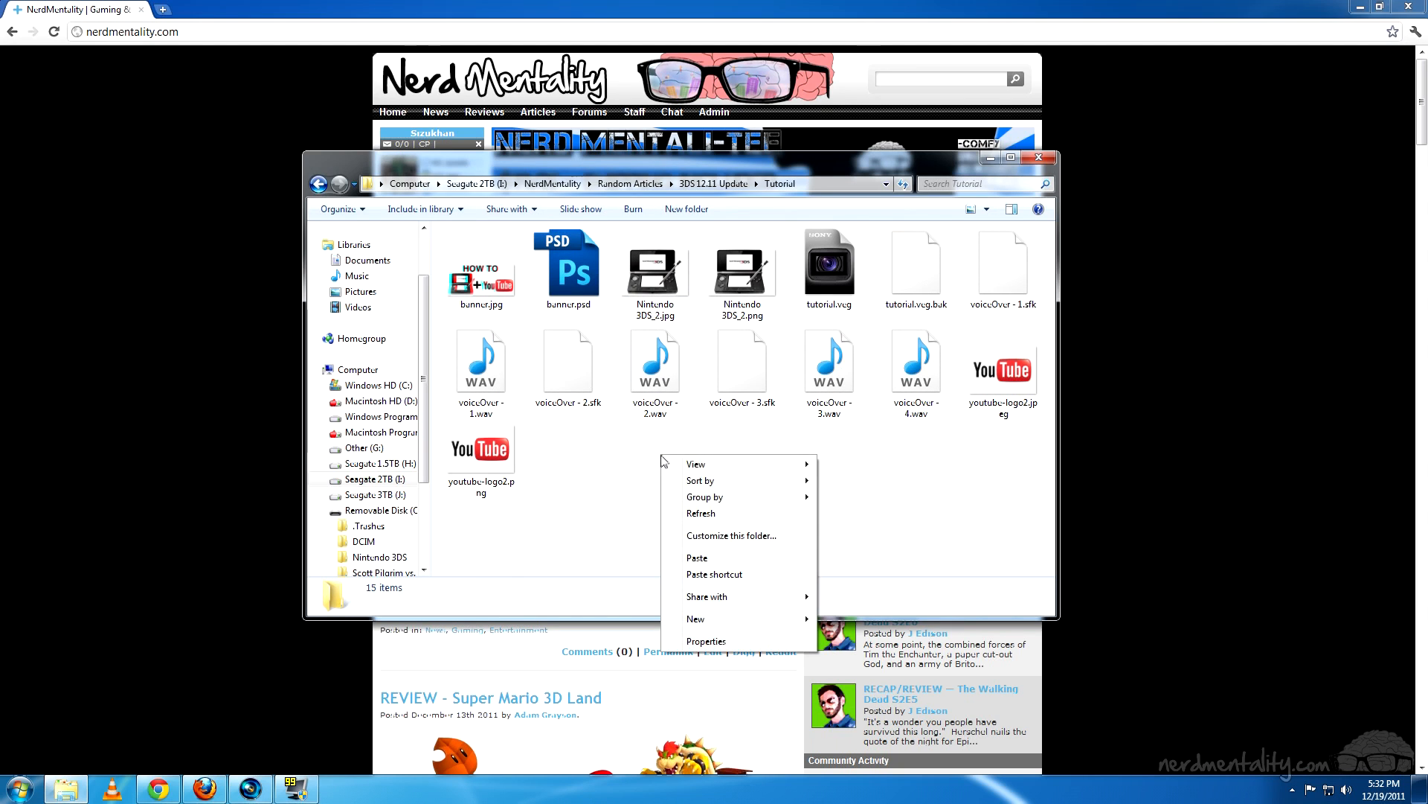
click(739, 559)
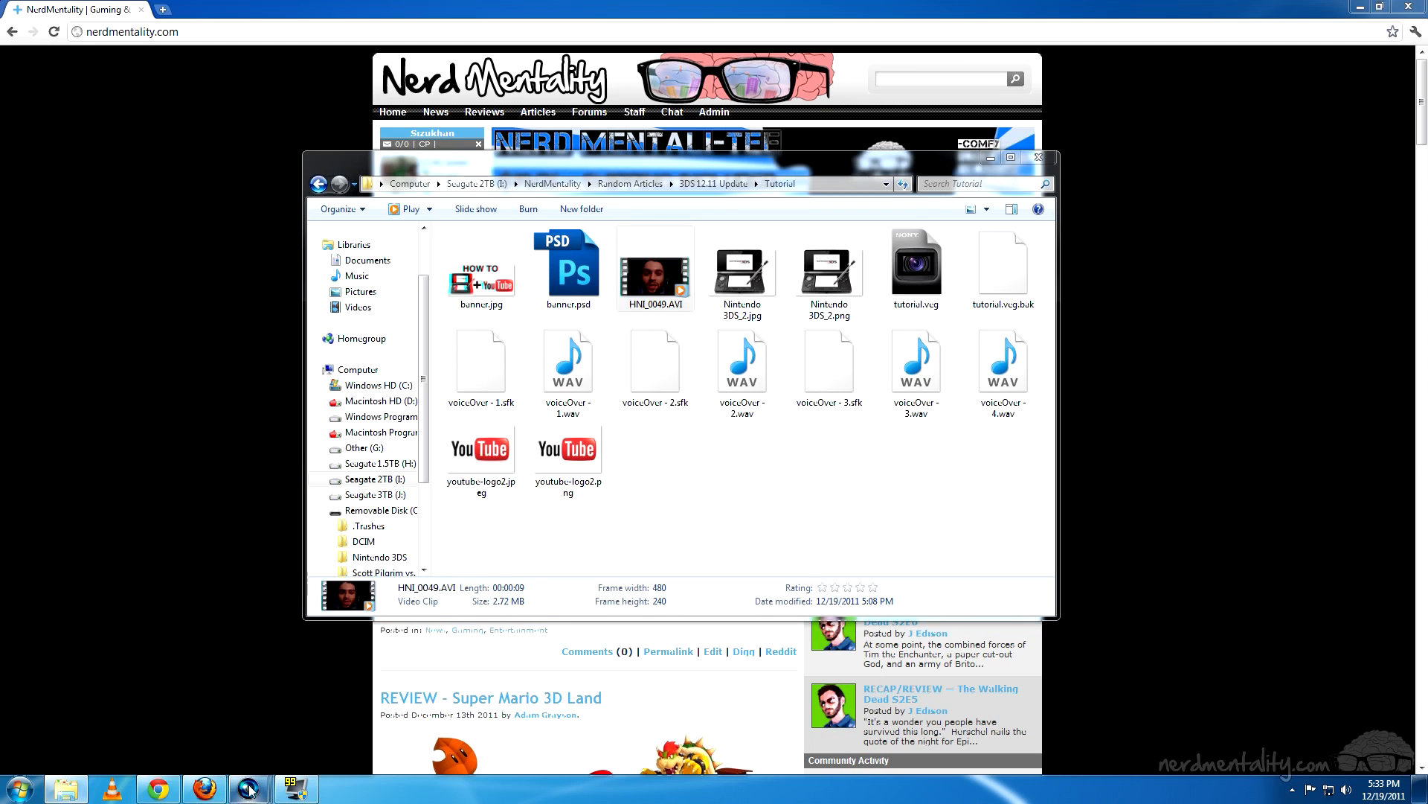
Switch to Vegas Pro and add HNI_0049.AVI from the Tutorial folder to the empty timeline
mouse_move(249, 787)
click(330, 698)
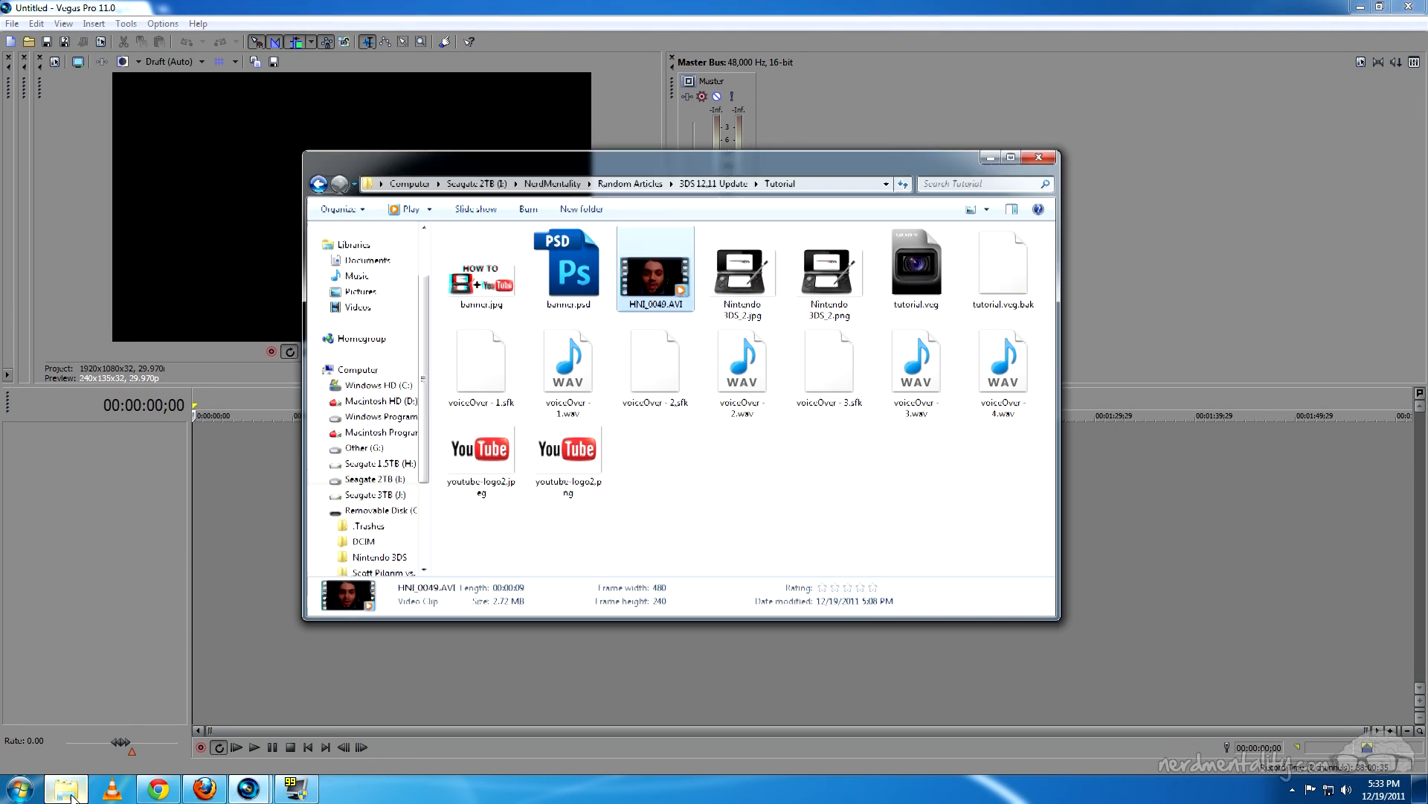
click(65, 787)
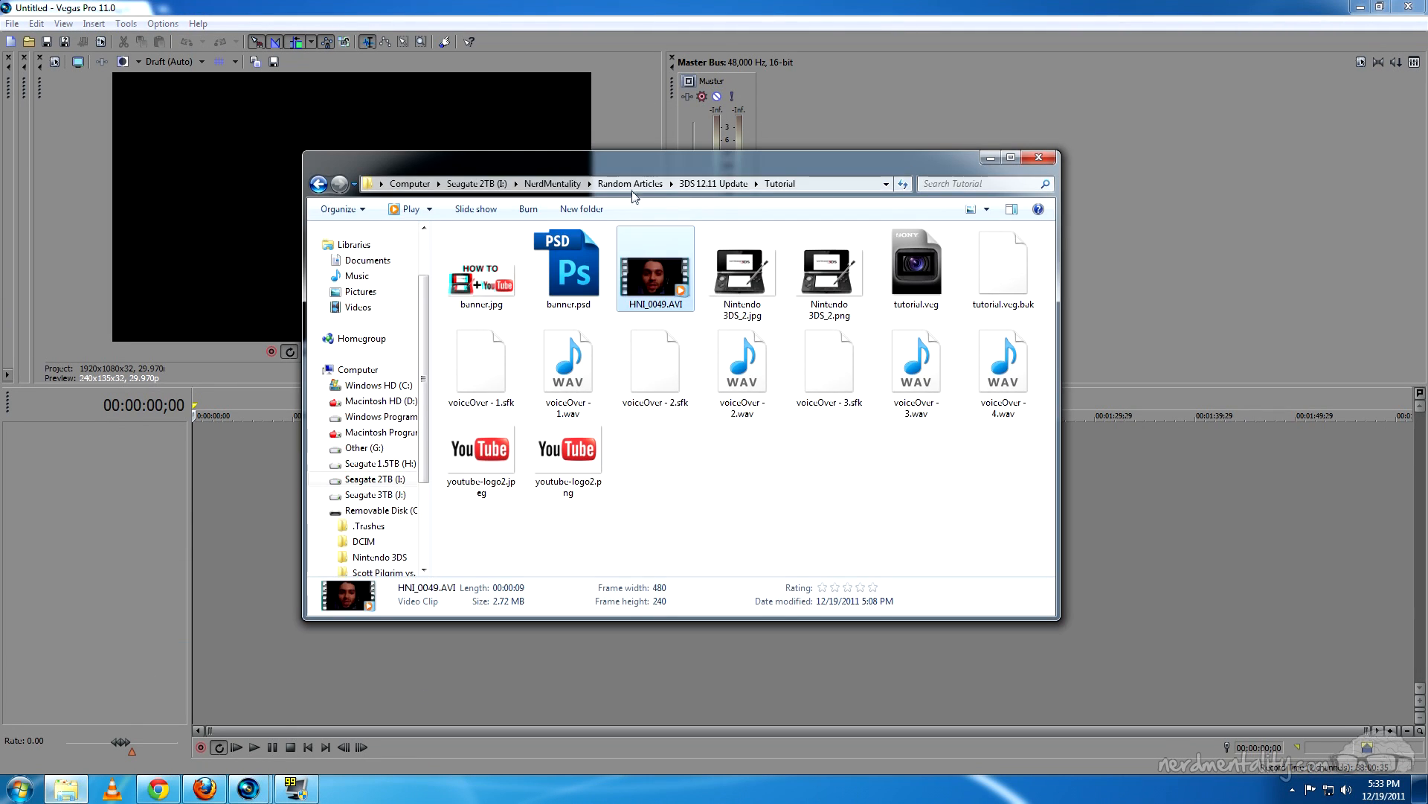
drag(651, 149, 935, 54)
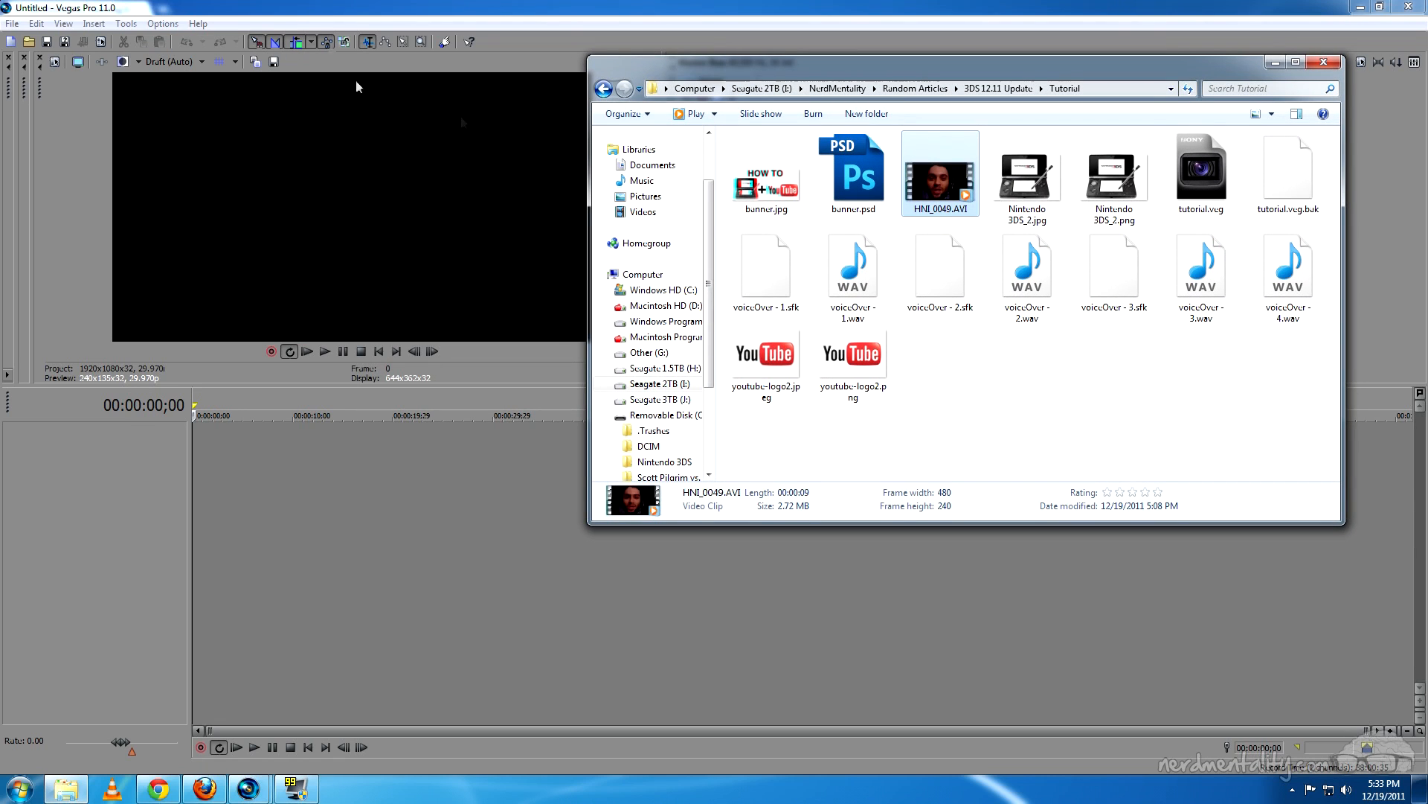
drag(945, 171, 248, 489)
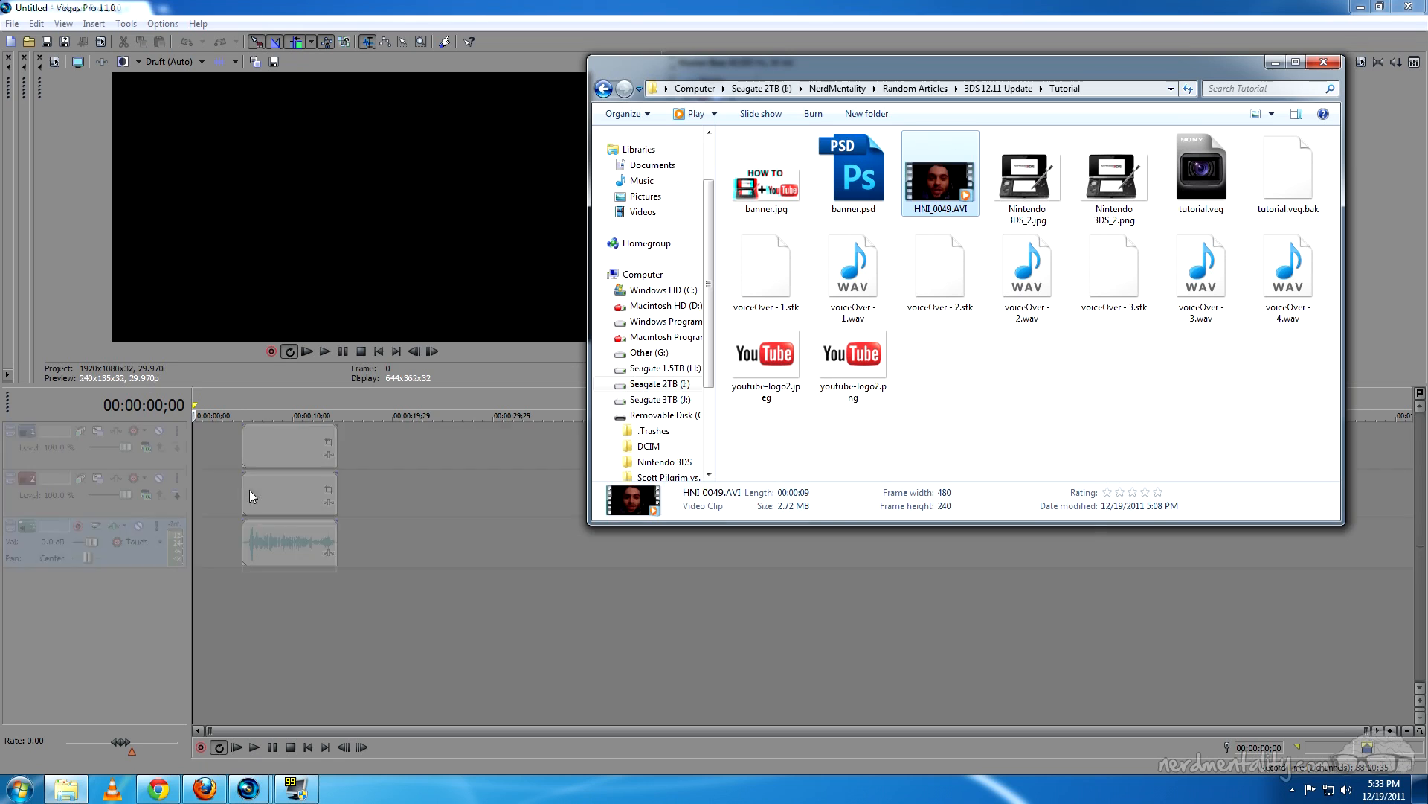
click(232, 444)
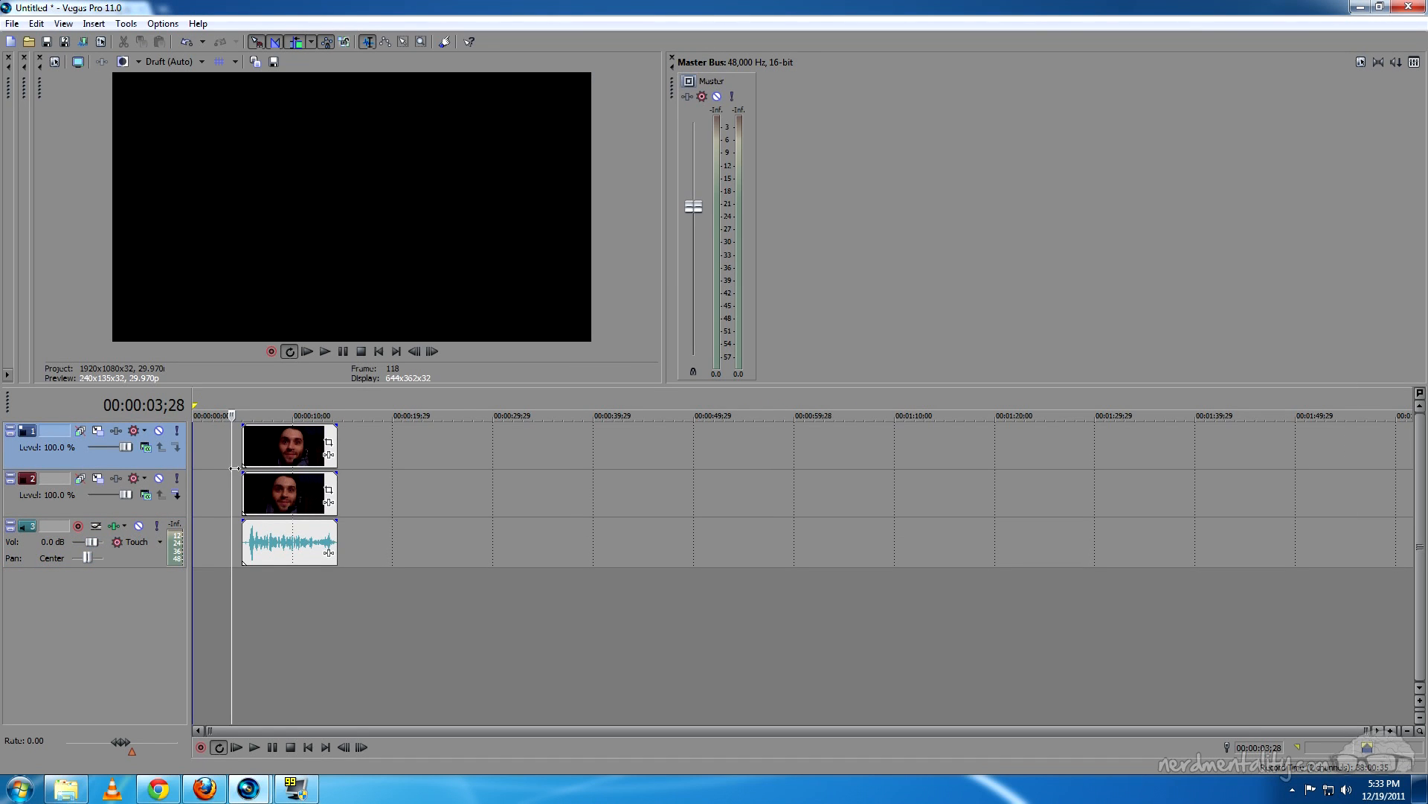
Examine the two stacked video clips by previewing different moments of the footage on the timeline
click(280, 480)
click(295, 483)
click(296, 455)
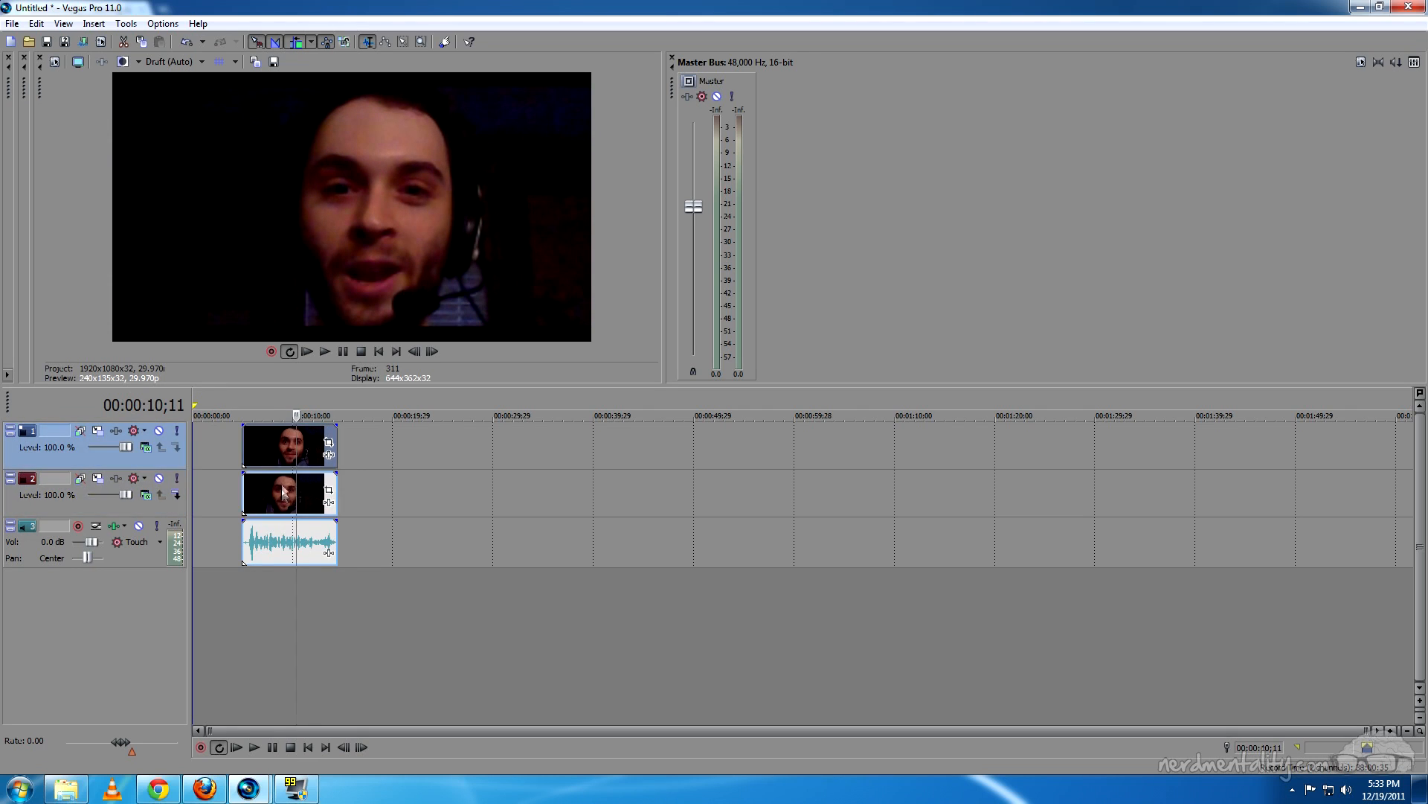
click(282, 482)
click(283, 460)
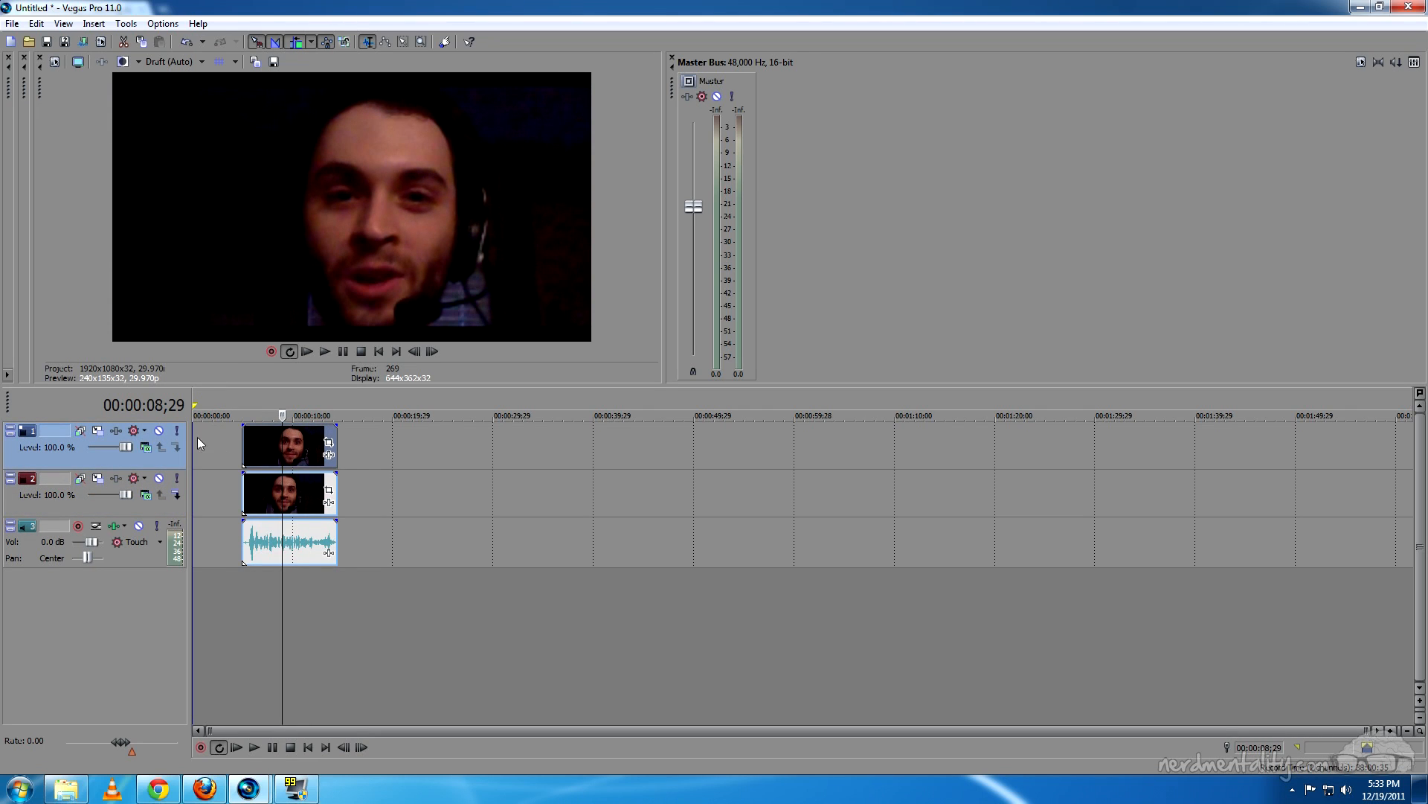
Mute and unmute the upper video track repeatedly to compare the images of the two video tracks
click(159, 432)
click(163, 438)
click(163, 438)
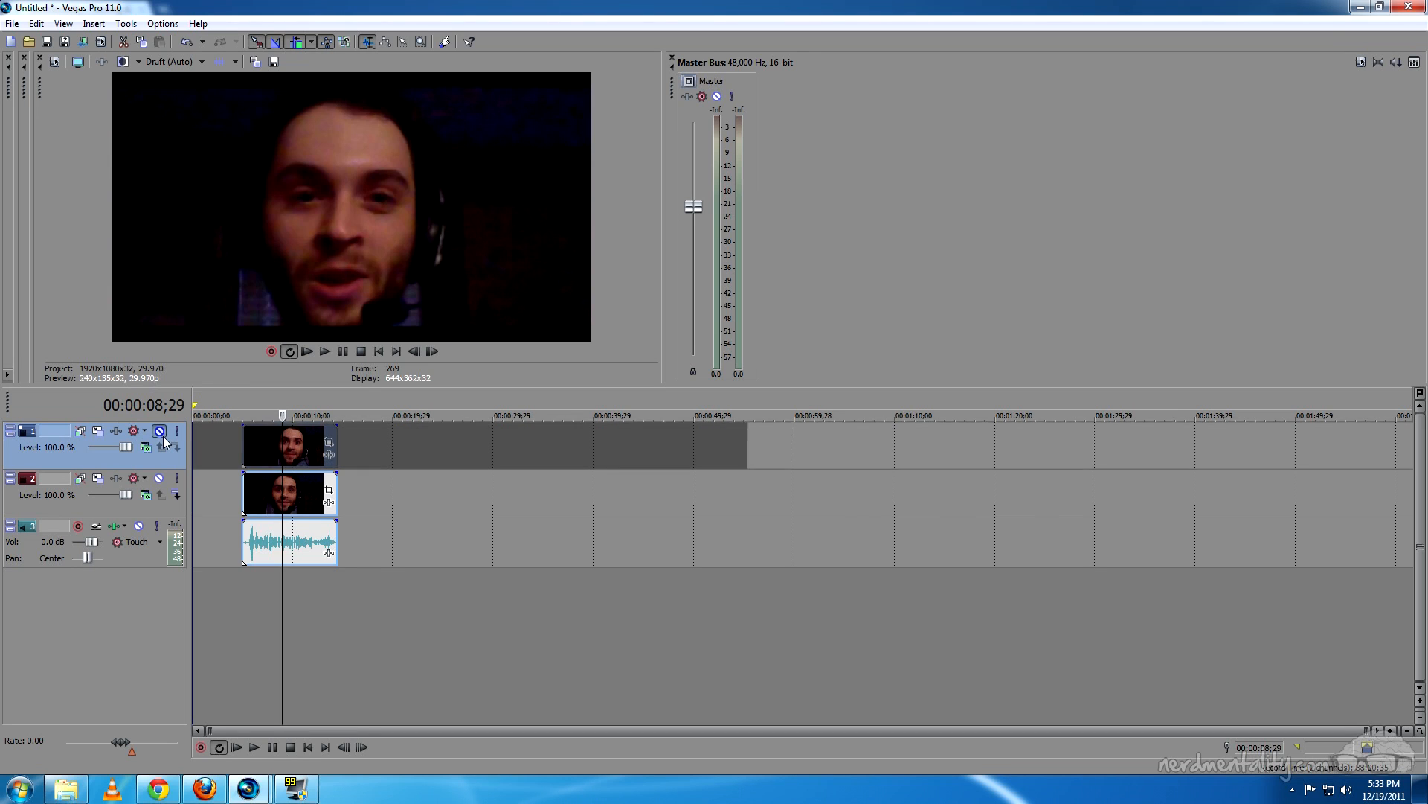
click(164, 437)
click(163, 437)
click(163, 438)
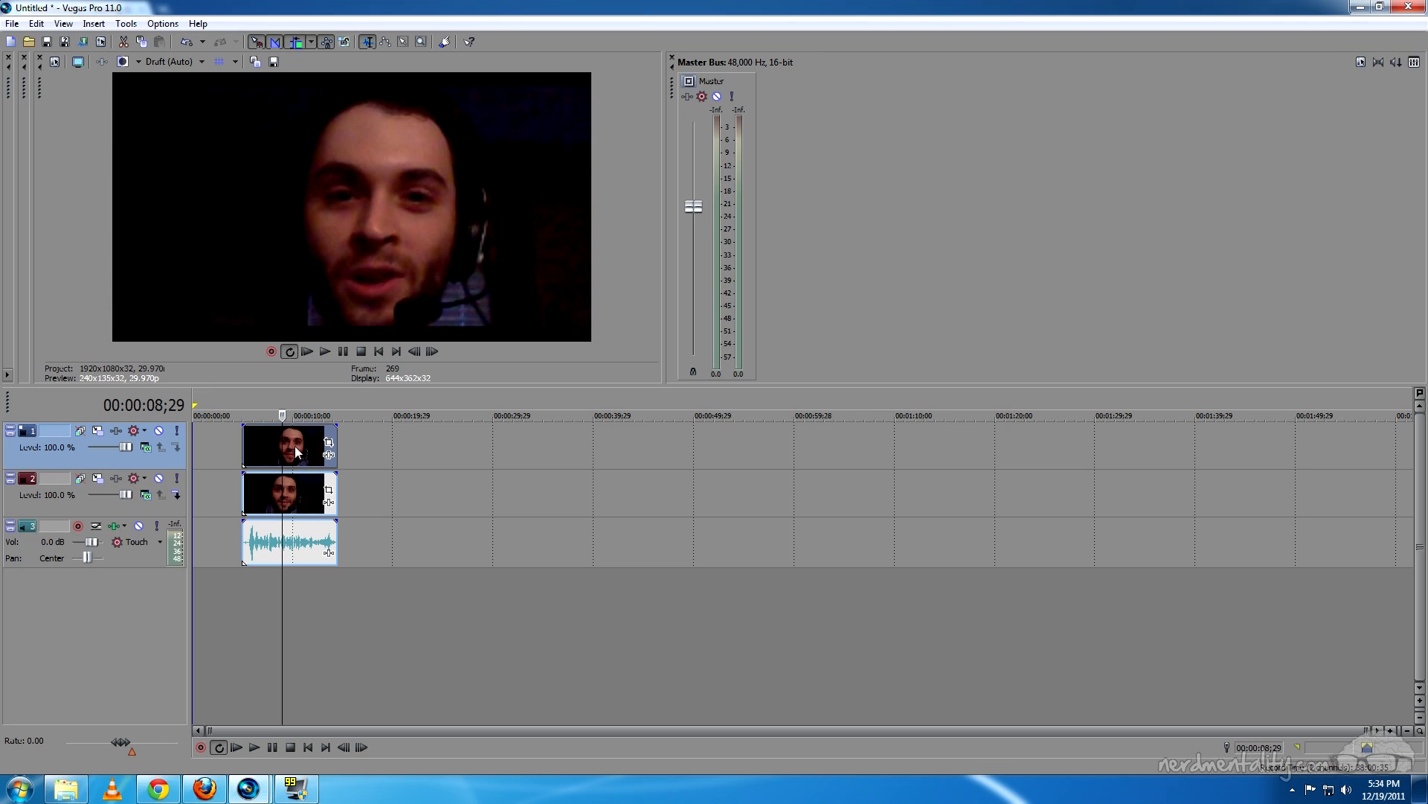
Move the grouped video and audio clips to the very start of the timeline
drag(307, 457, 225, 449)
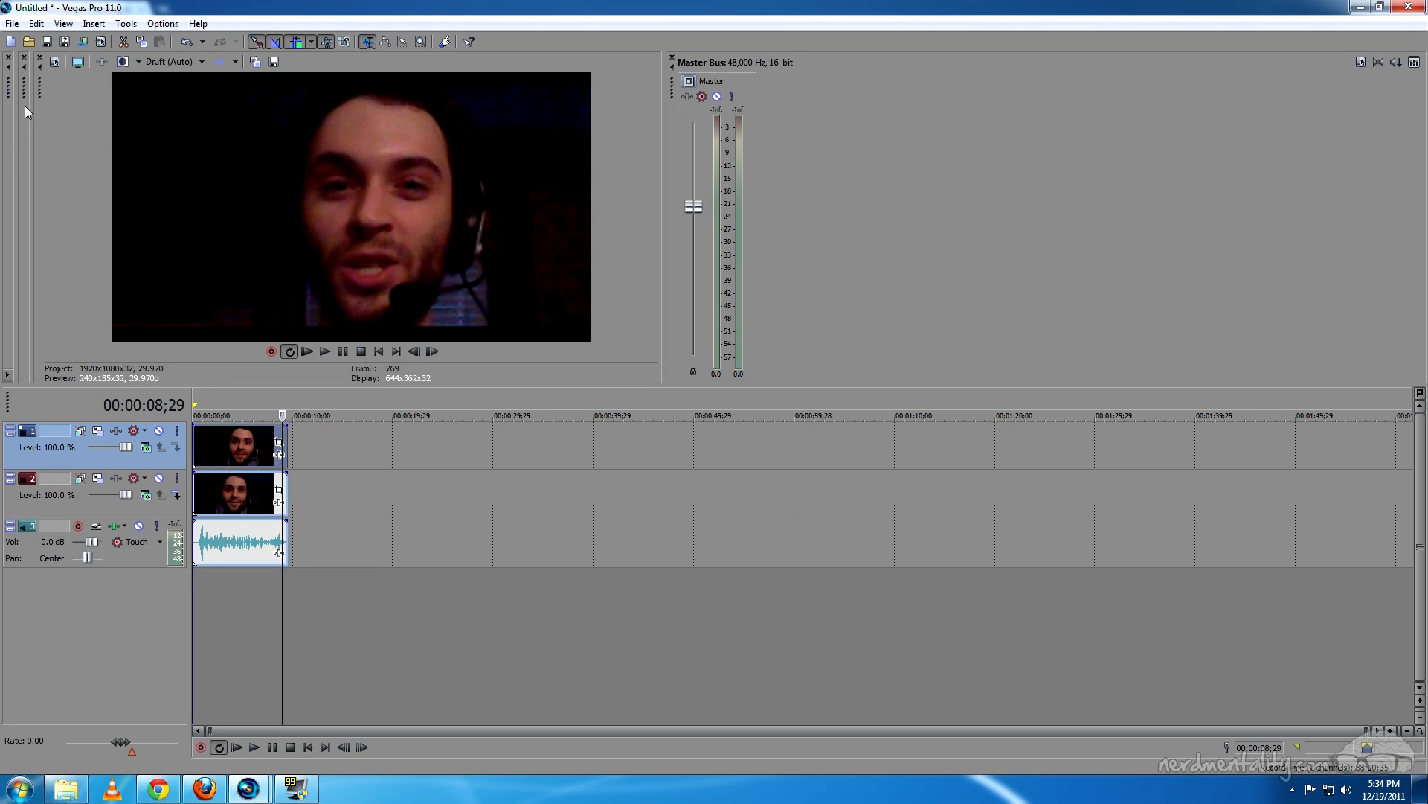
Open the project's video properties and set the field order to None (progressive scan)
click(13, 23)
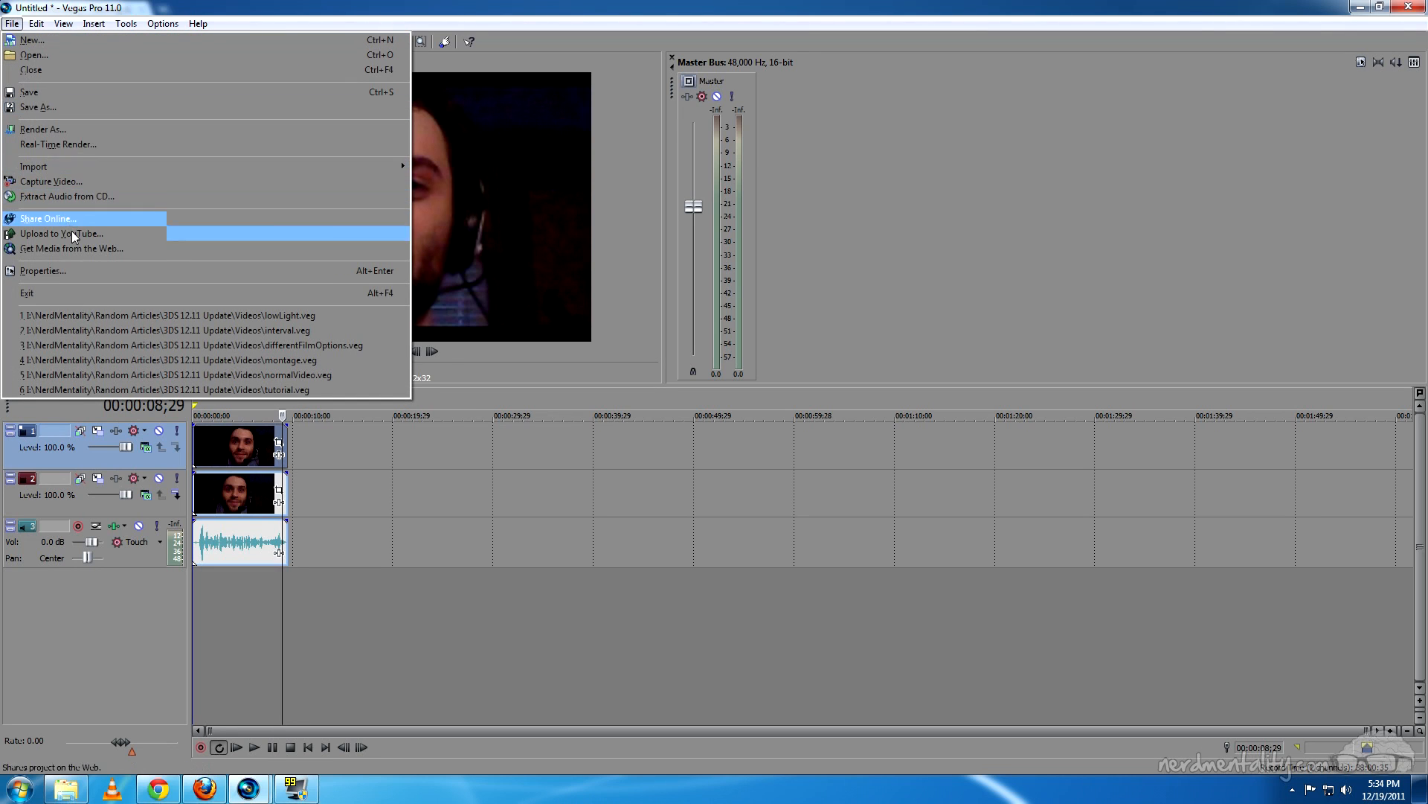
click(81, 271)
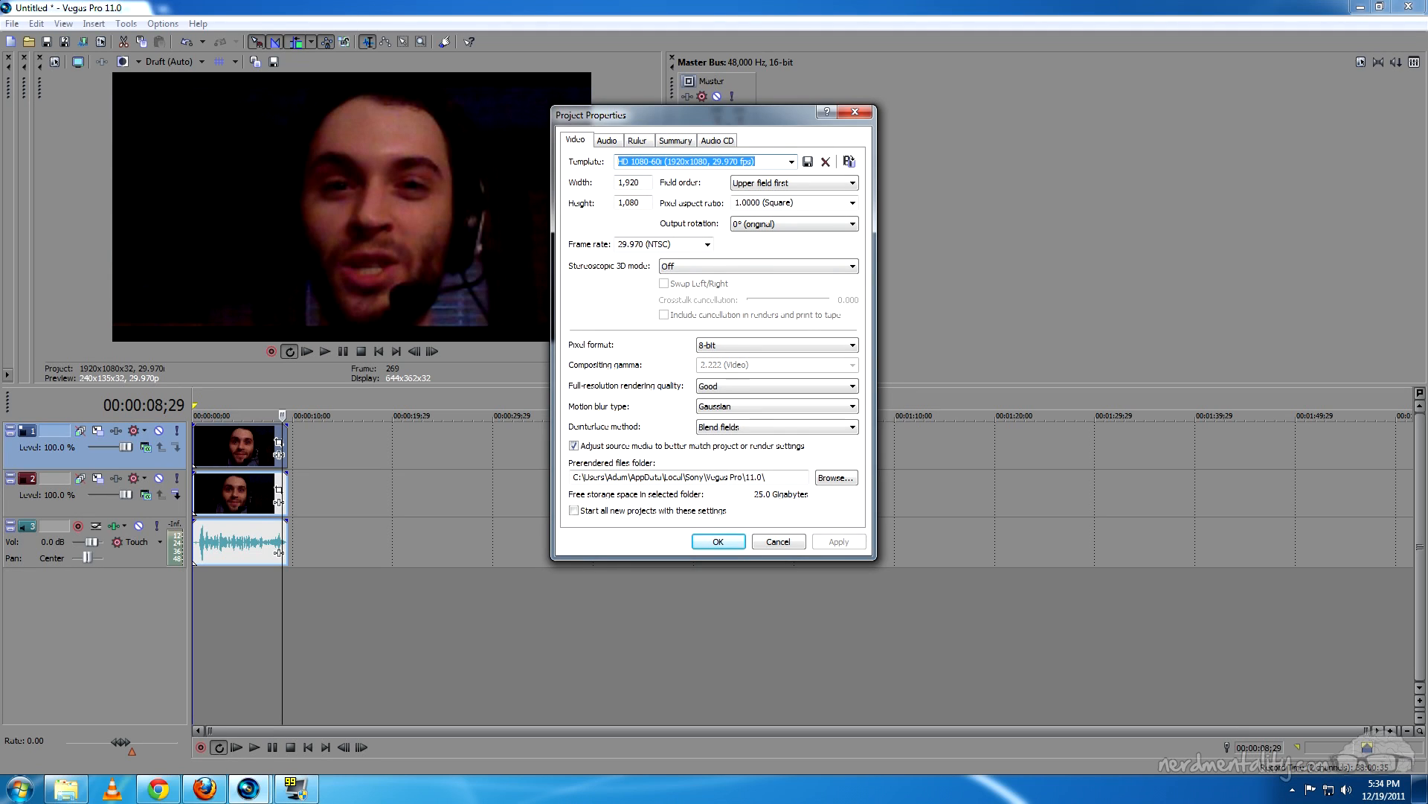
click(791, 161)
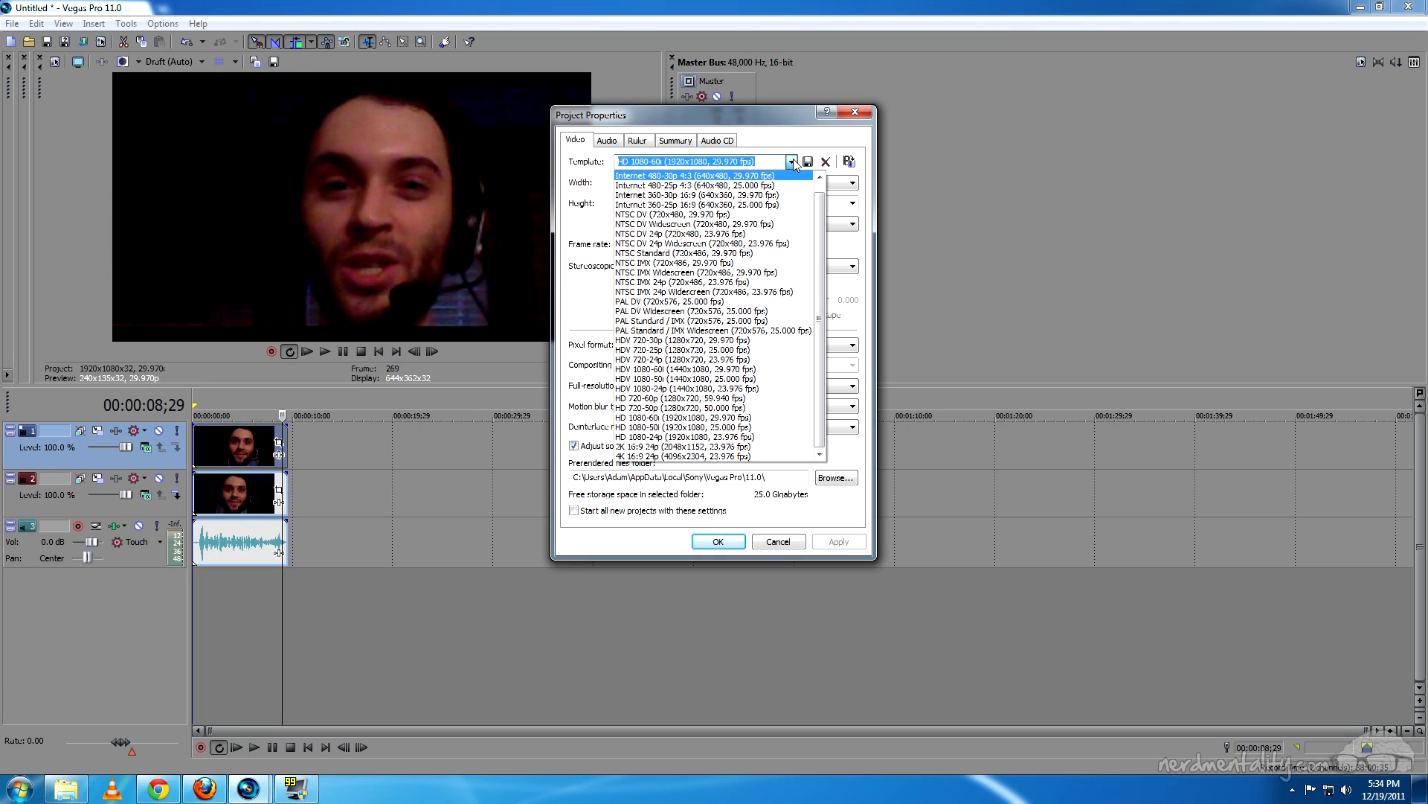
click(793, 162)
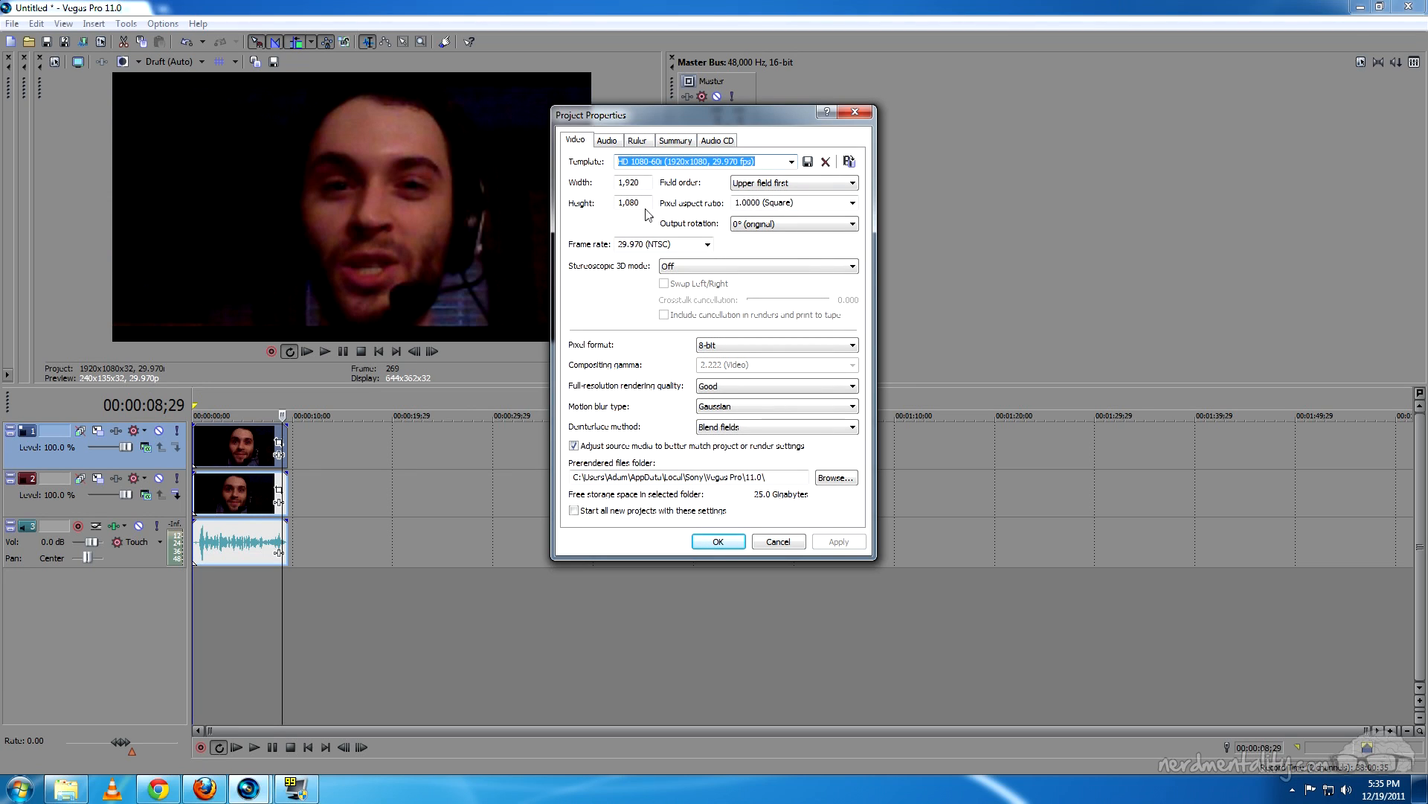
key(Tab)
key(Tab)
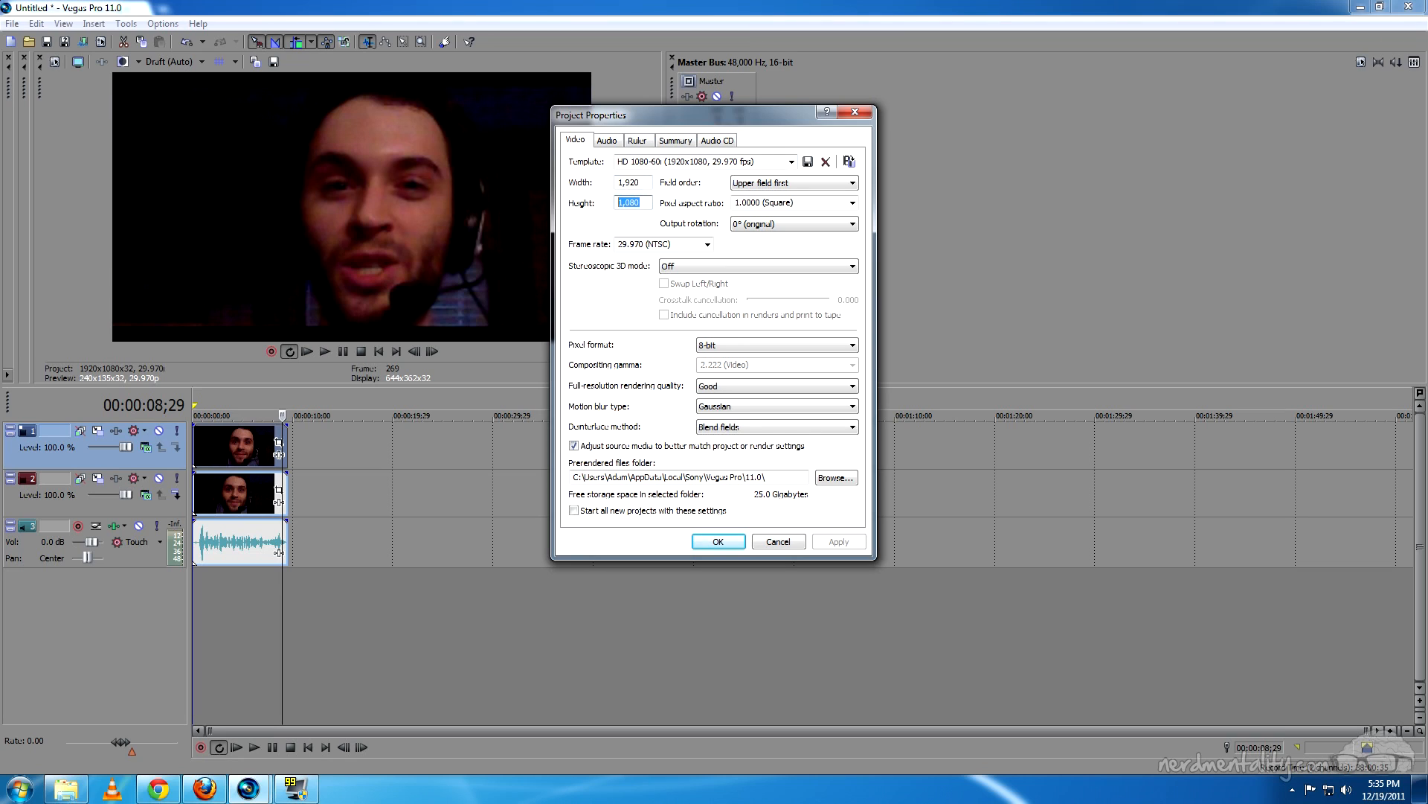
click(789, 185)
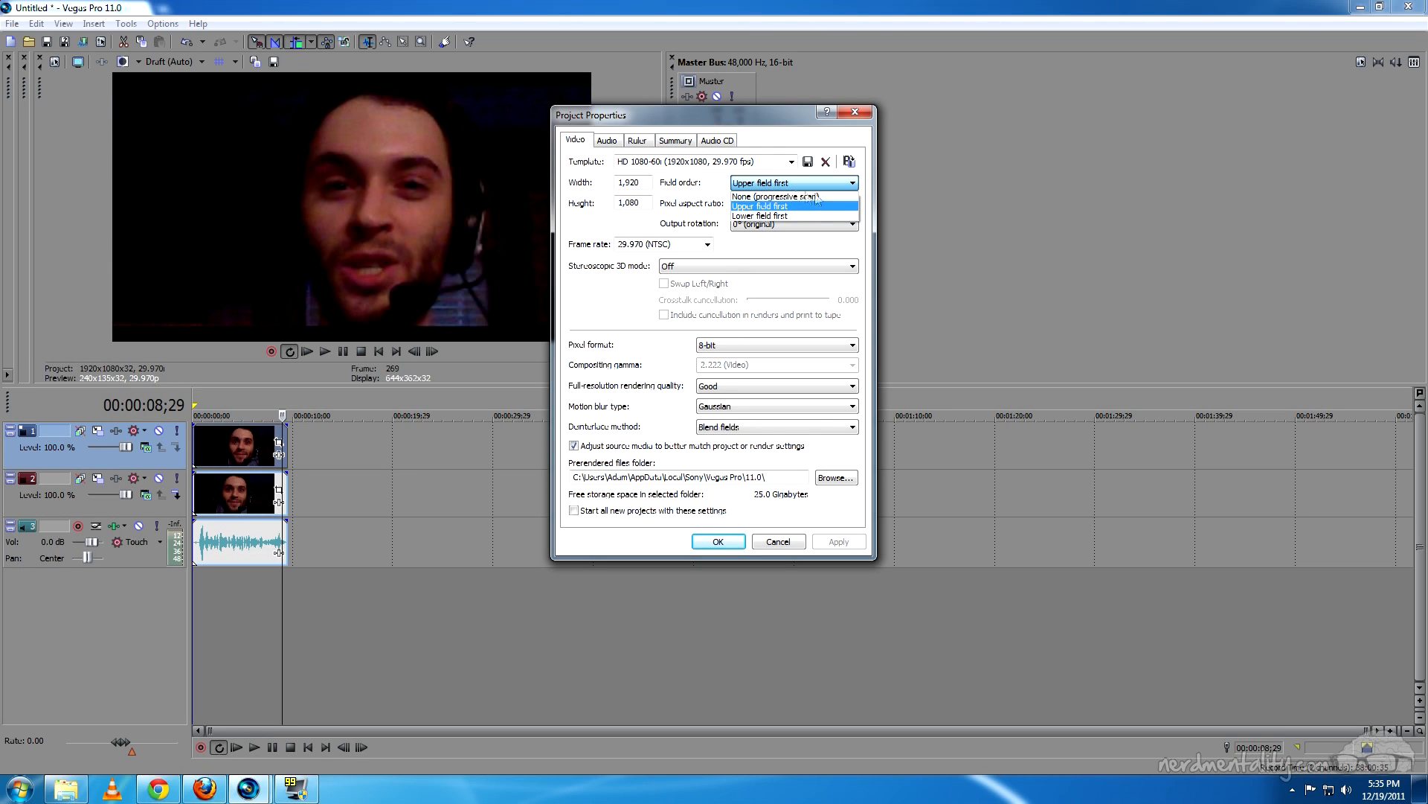
click(817, 196)
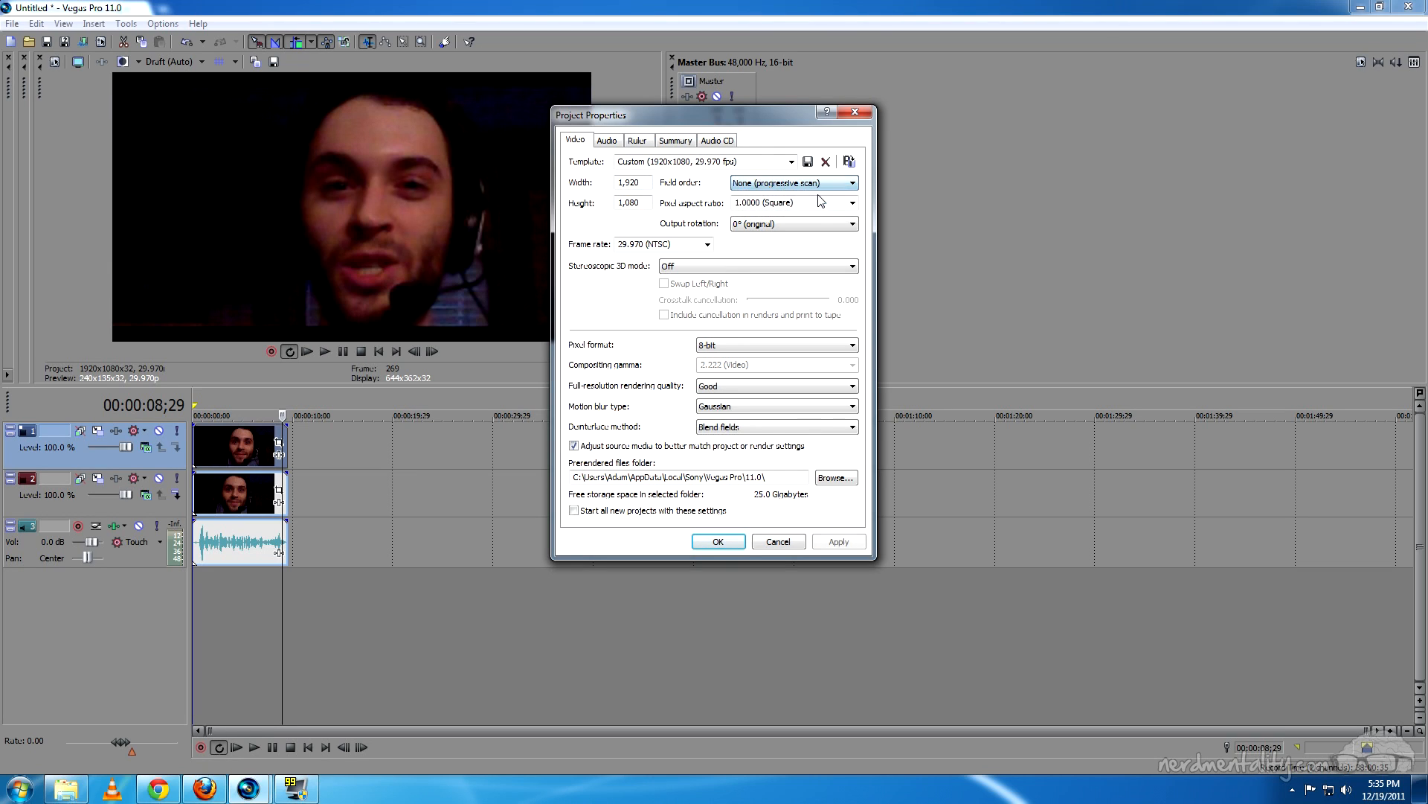
click(709, 246)
click(709, 245)
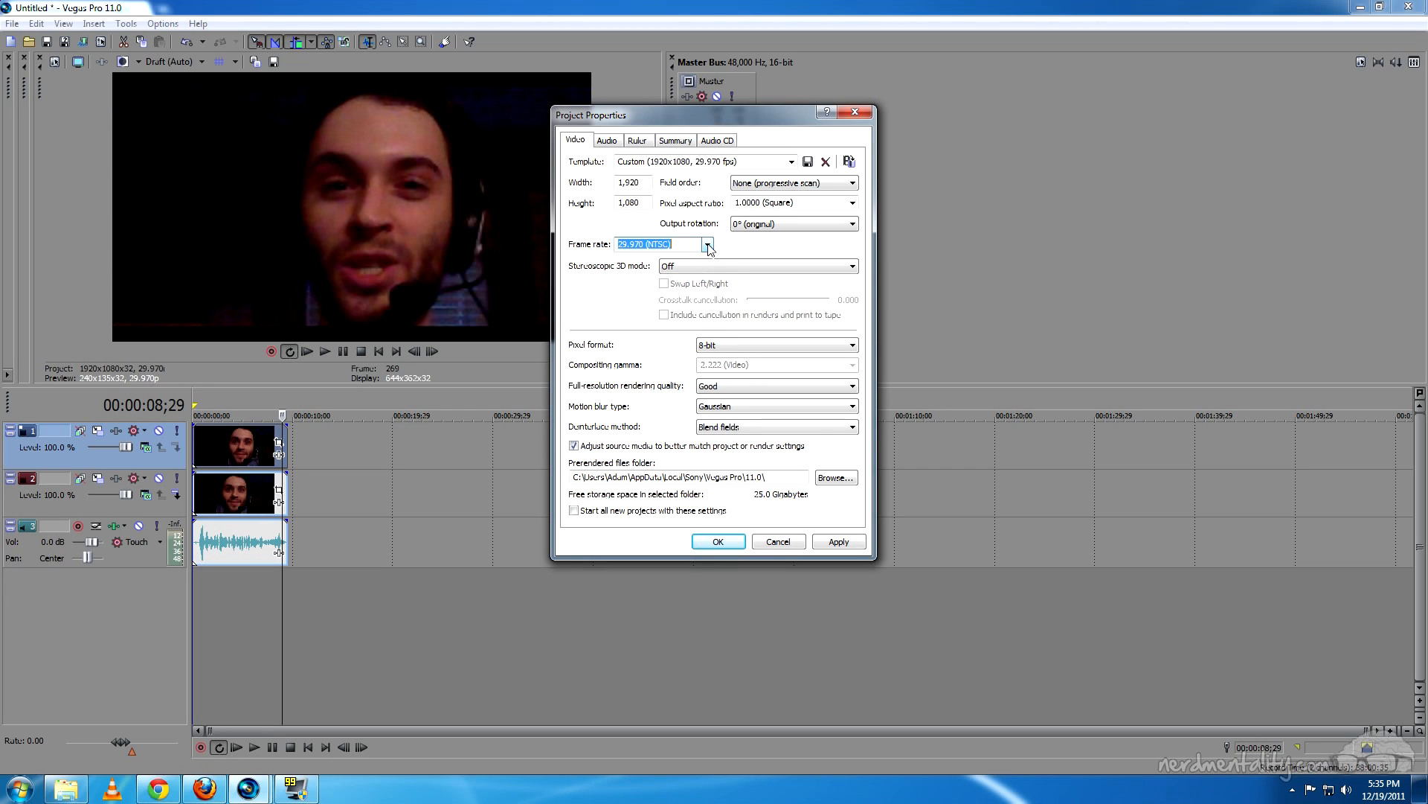
Set the stereoscopic 3D mode to Anaglyphic (red/cyan), apply the project properties, and check the preview partway through the clip
click(785, 270)
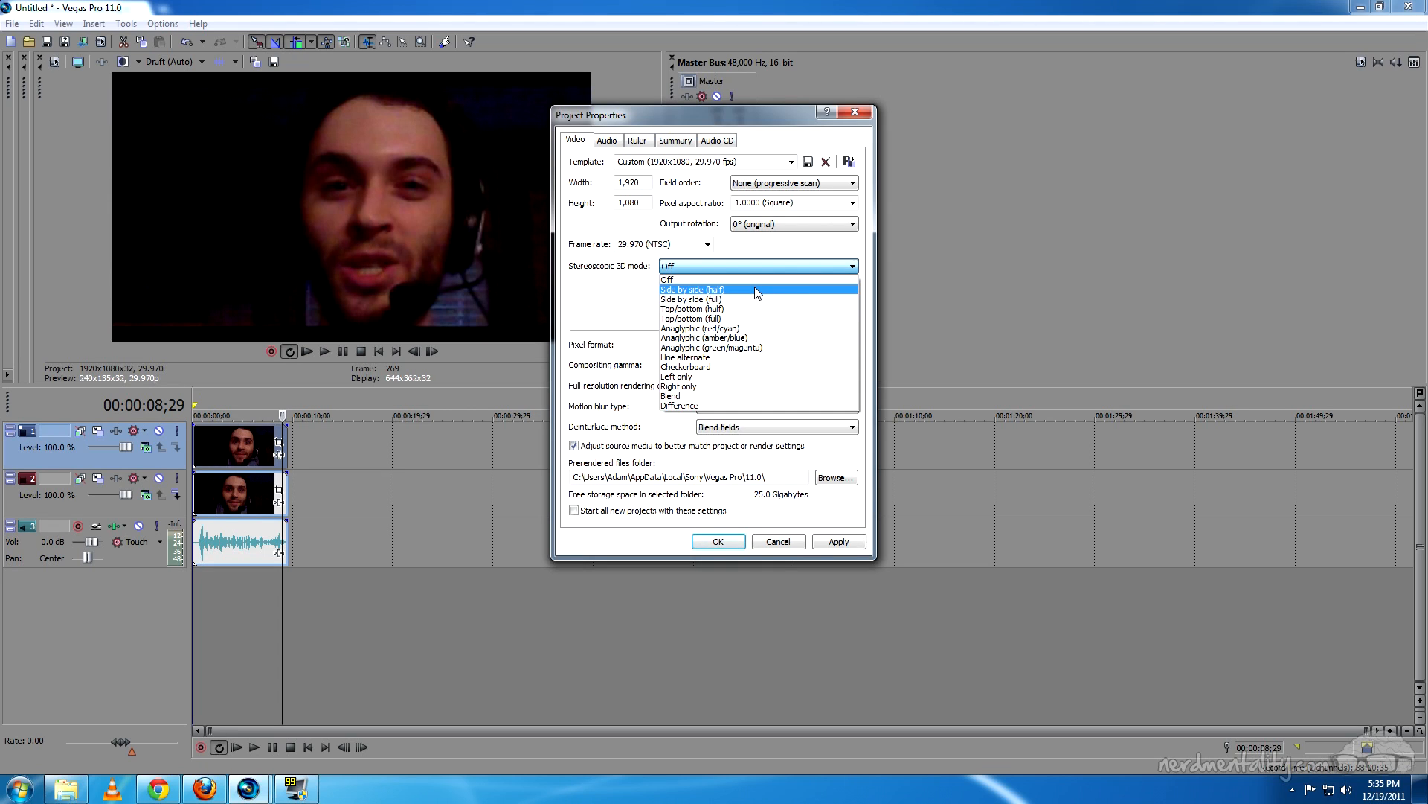
click(752, 327)
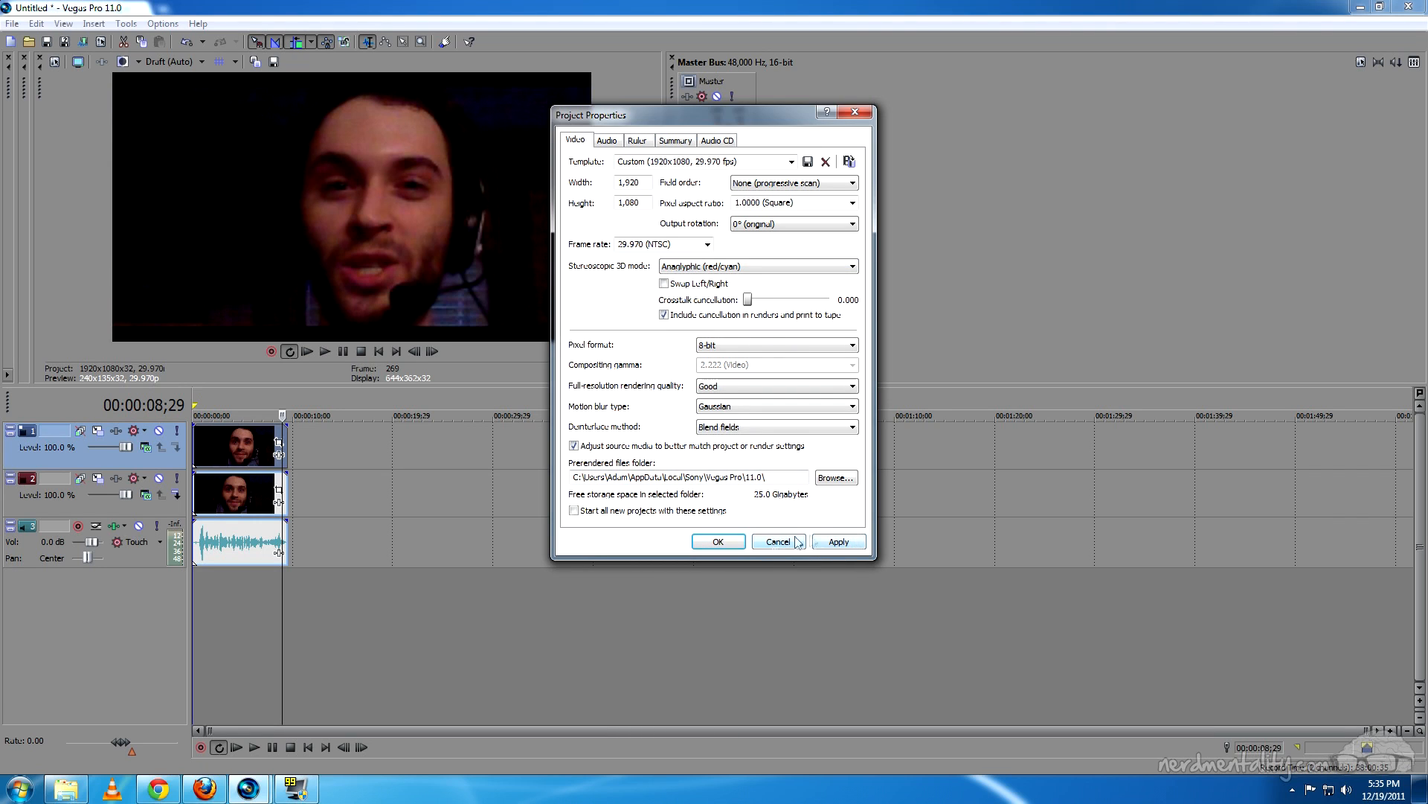
click(837, 541)
click(718, 541)
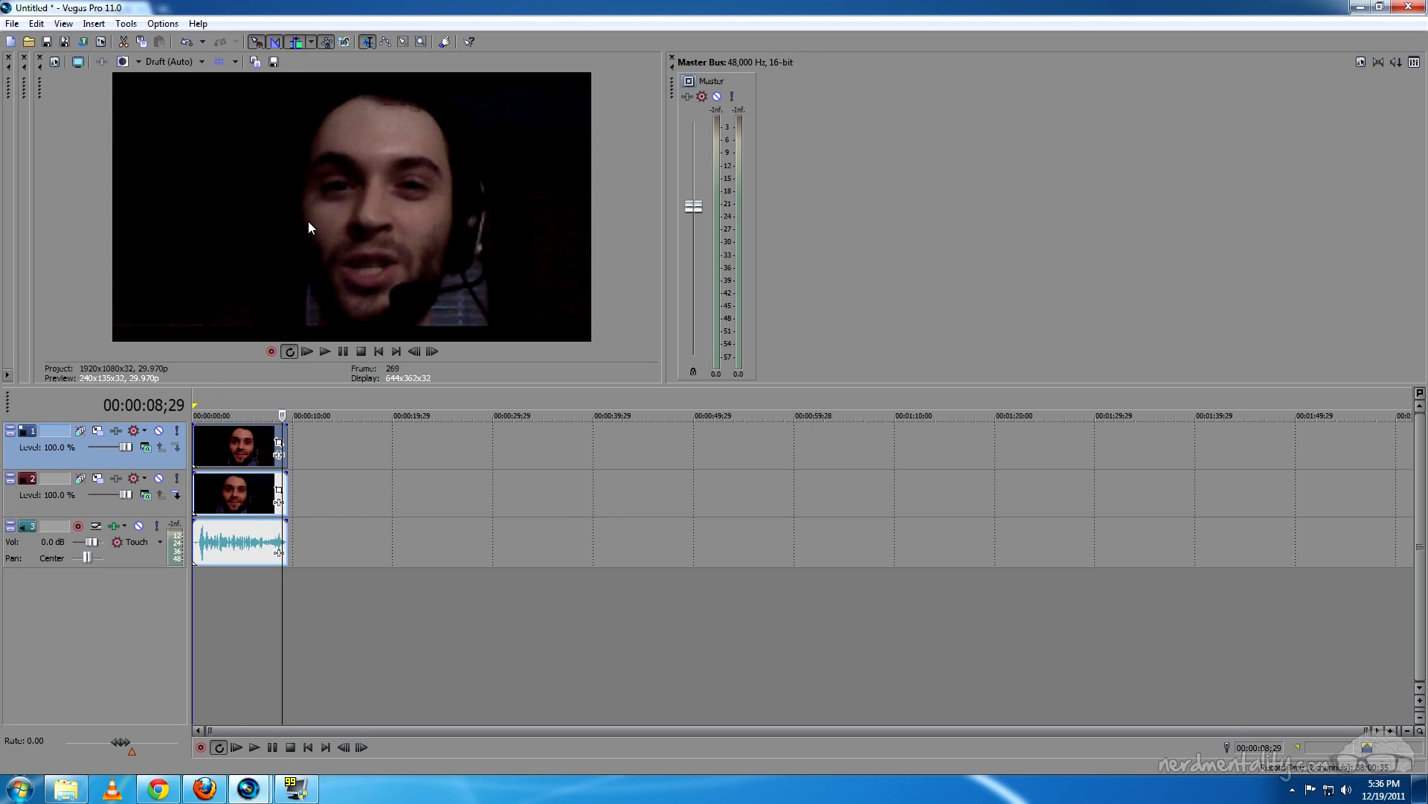
click(248, 448)
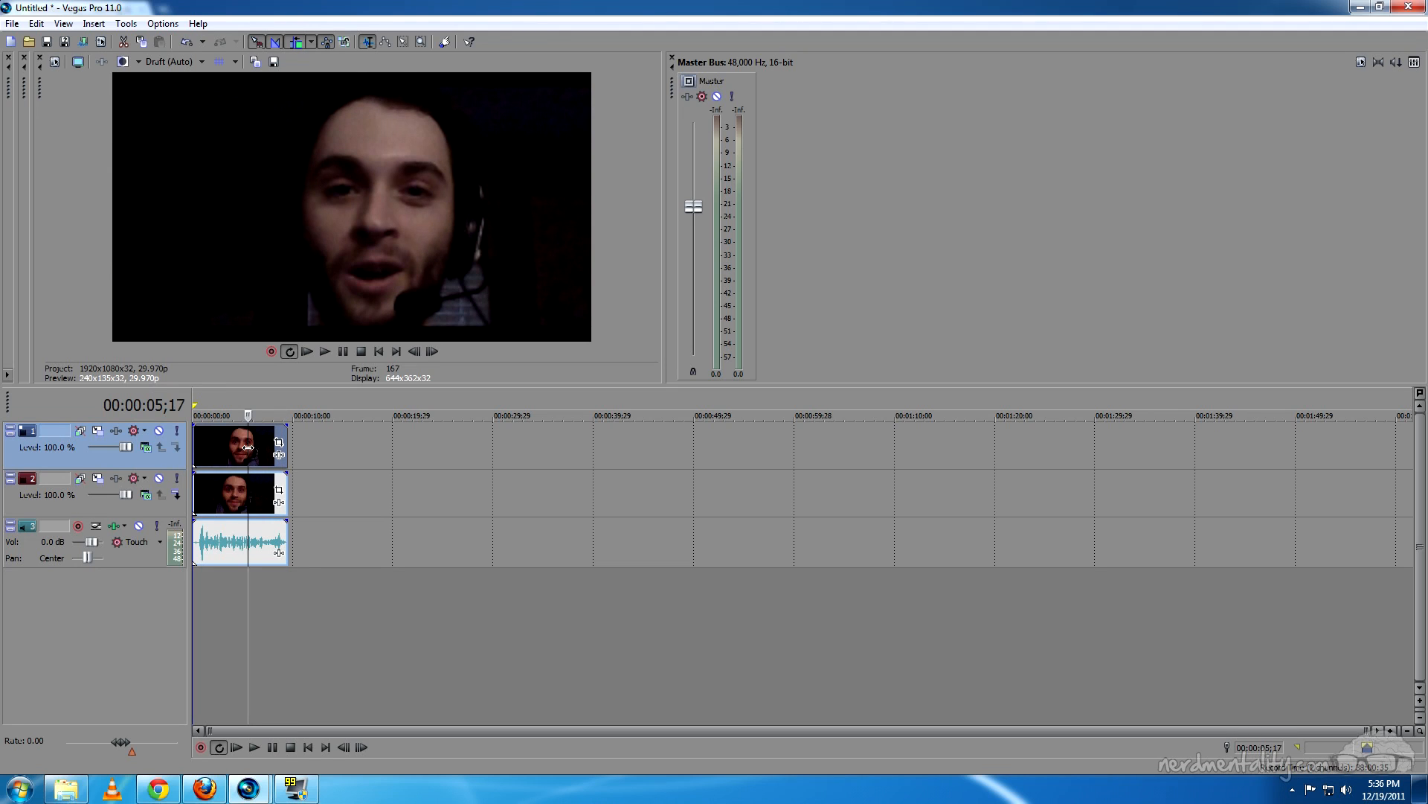
Select both video clips and pair them as a stereoscopic 3D subclip
ctrl+click(233, 487)
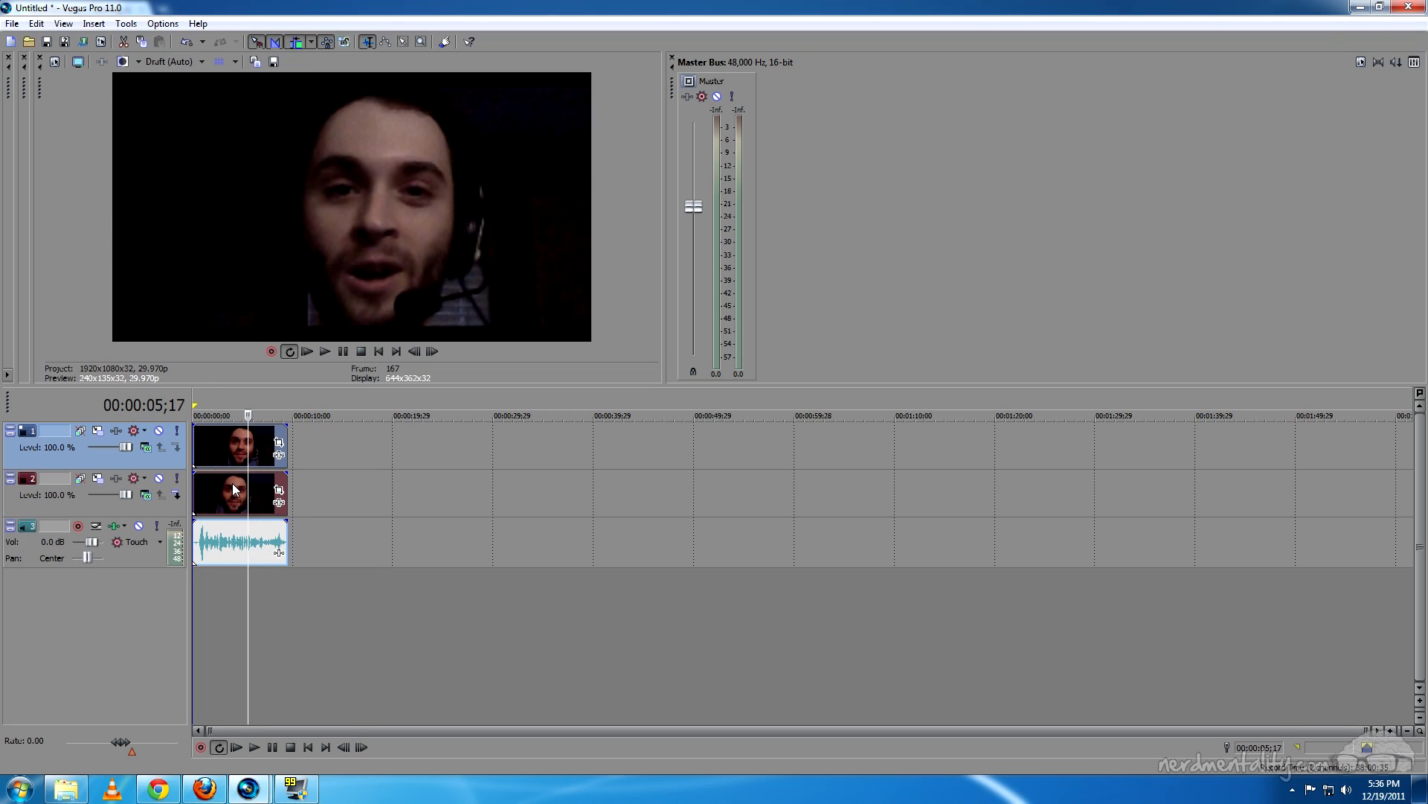
right_click(232, 483)
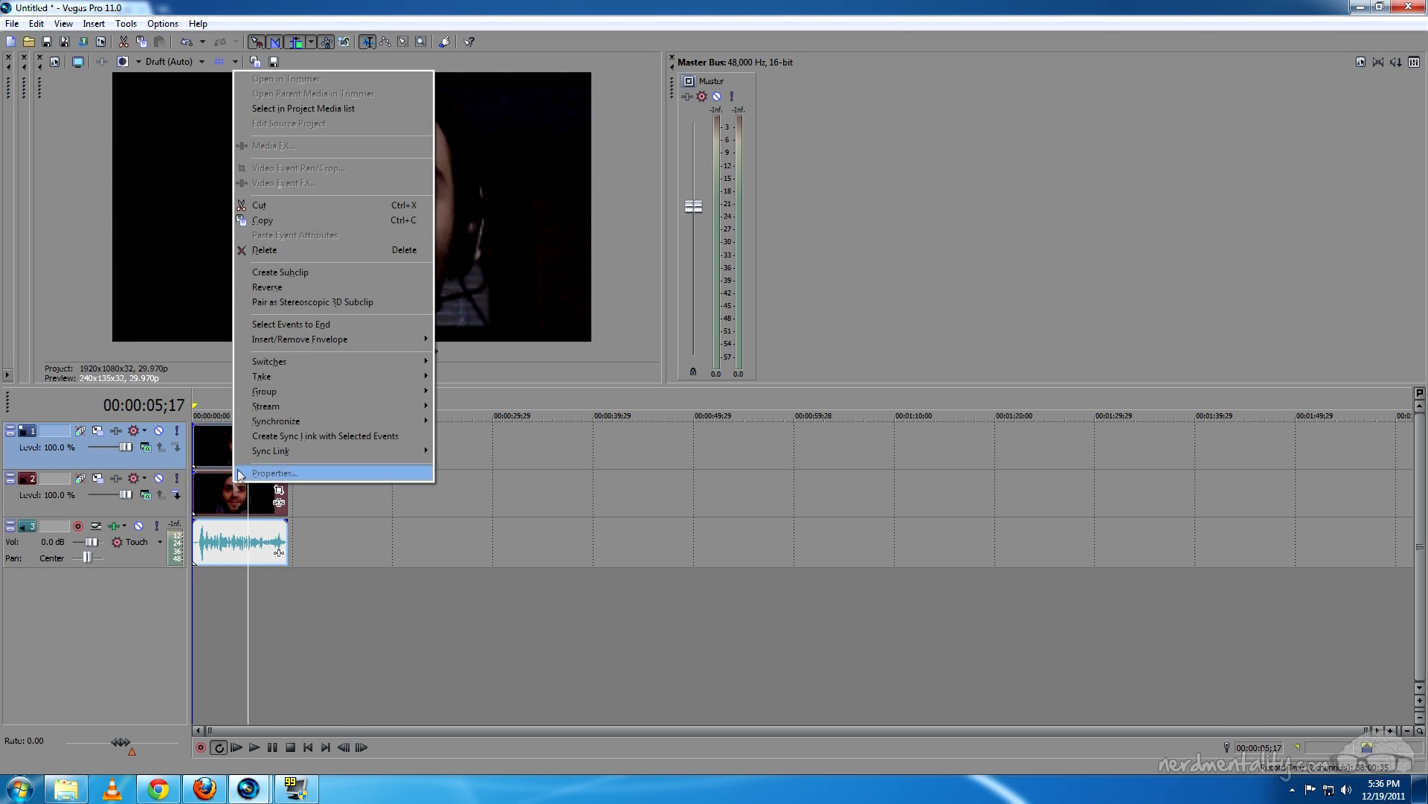
click(383, 305)
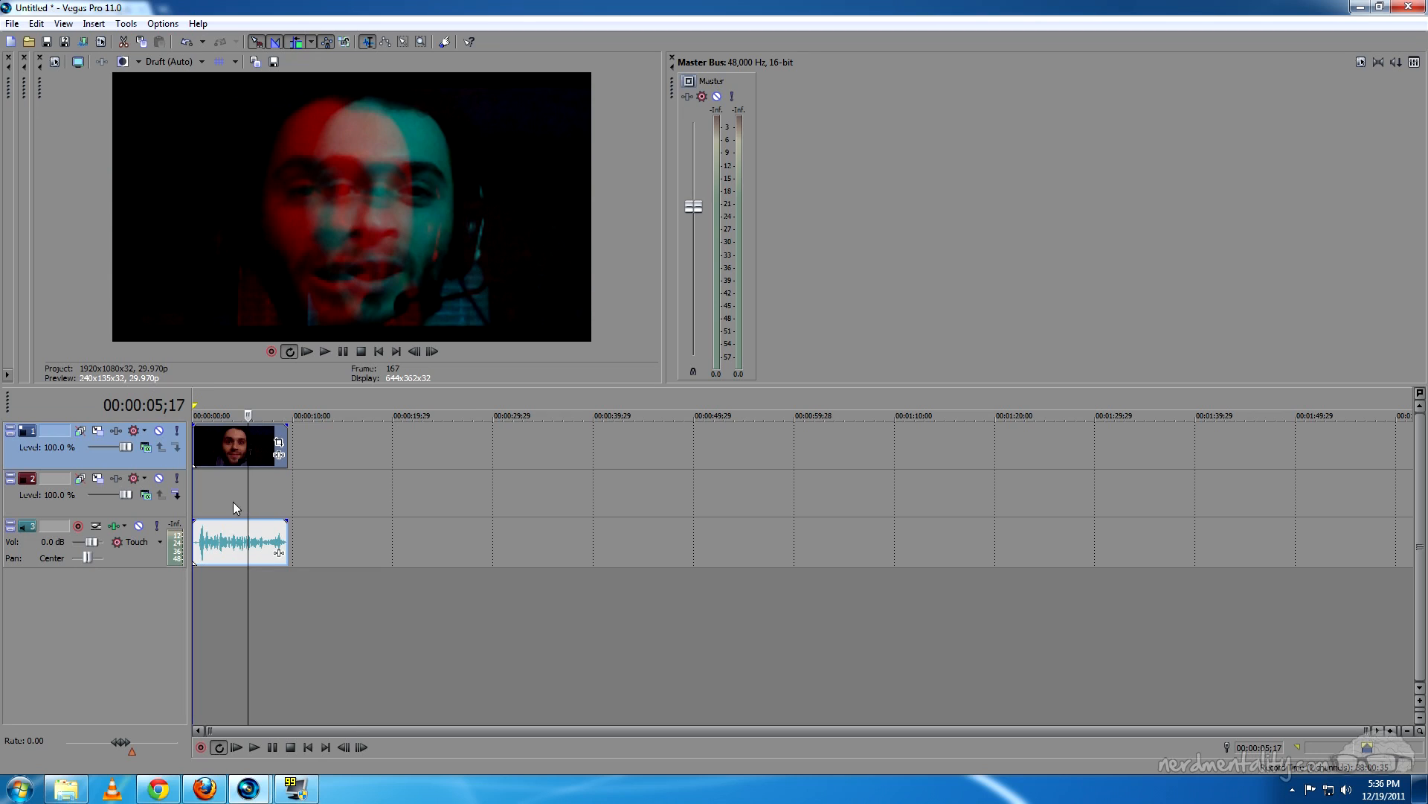
Mark the paired clip's time range for rendering and name the render output windowsTutorial_anaglyph in the Tutorial folder
double_click(238, 452)
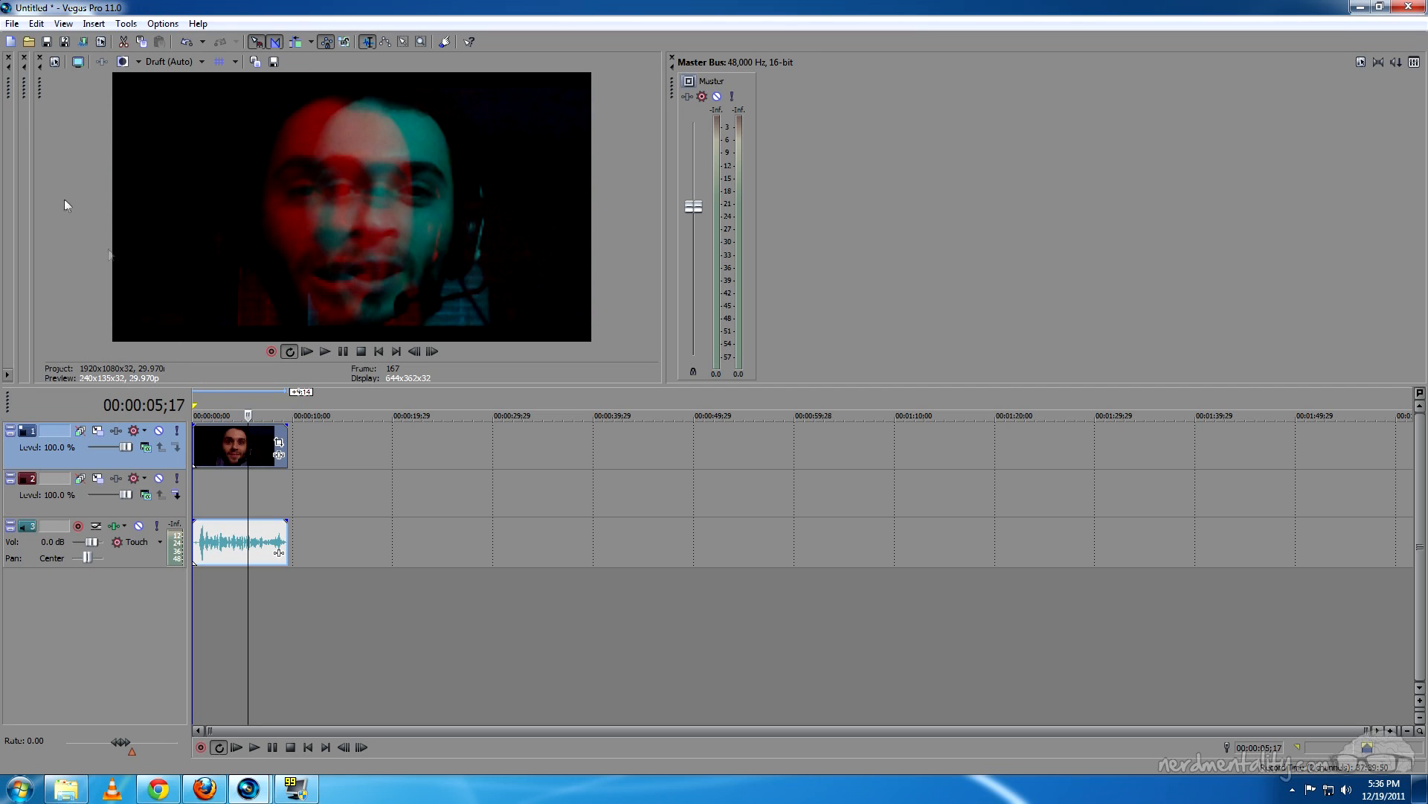
click(12, 23)
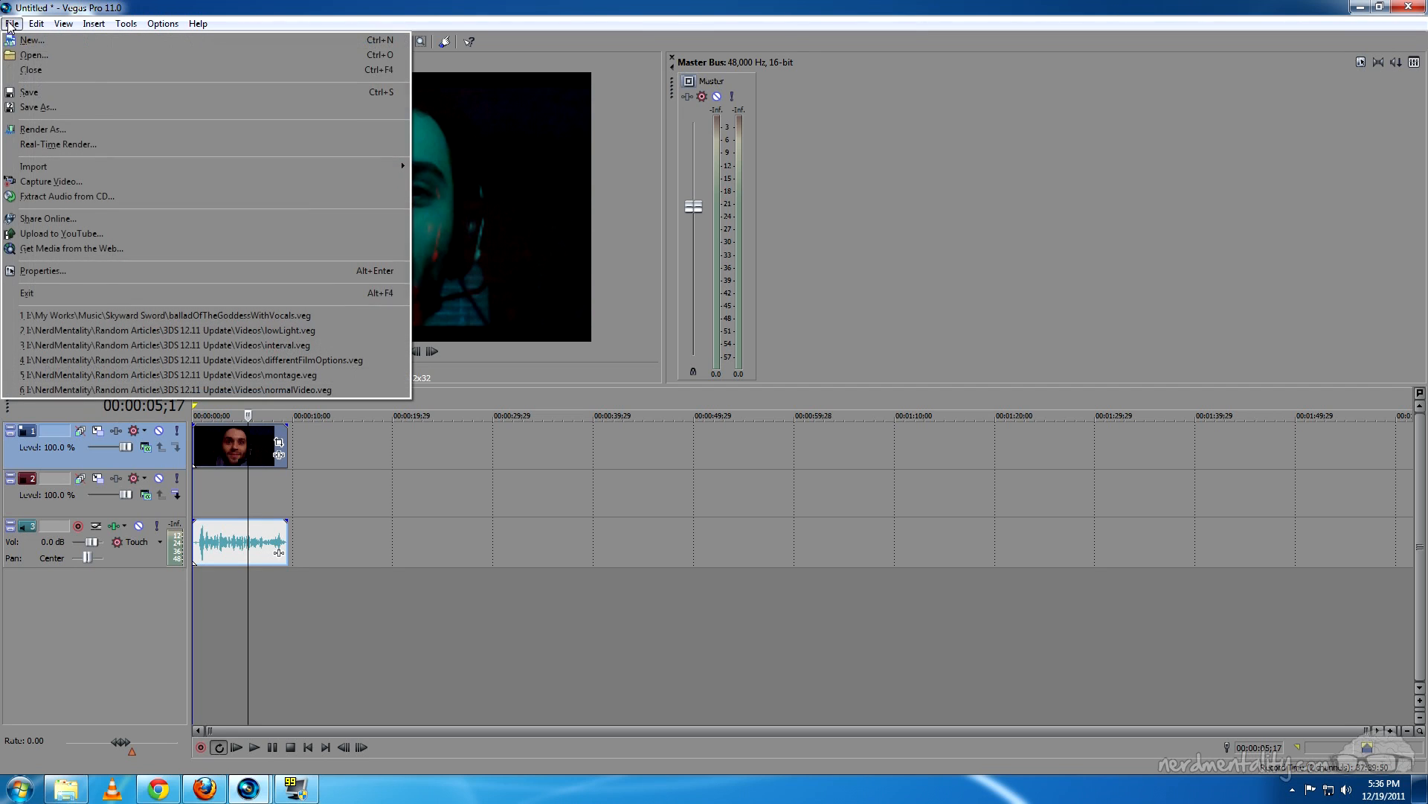
click(77, 126)
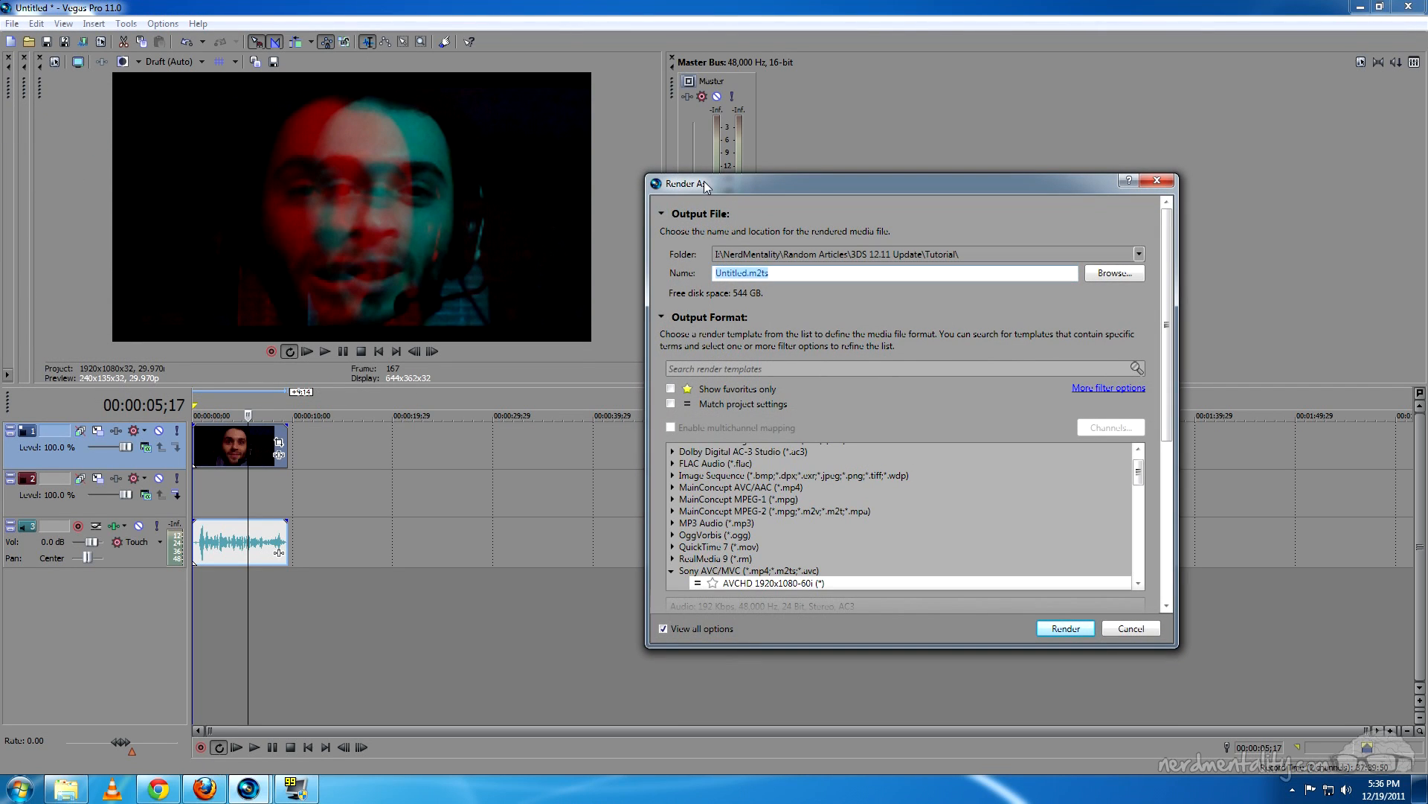
click(746, 274)
text(windowsTutorial_anaglyph)
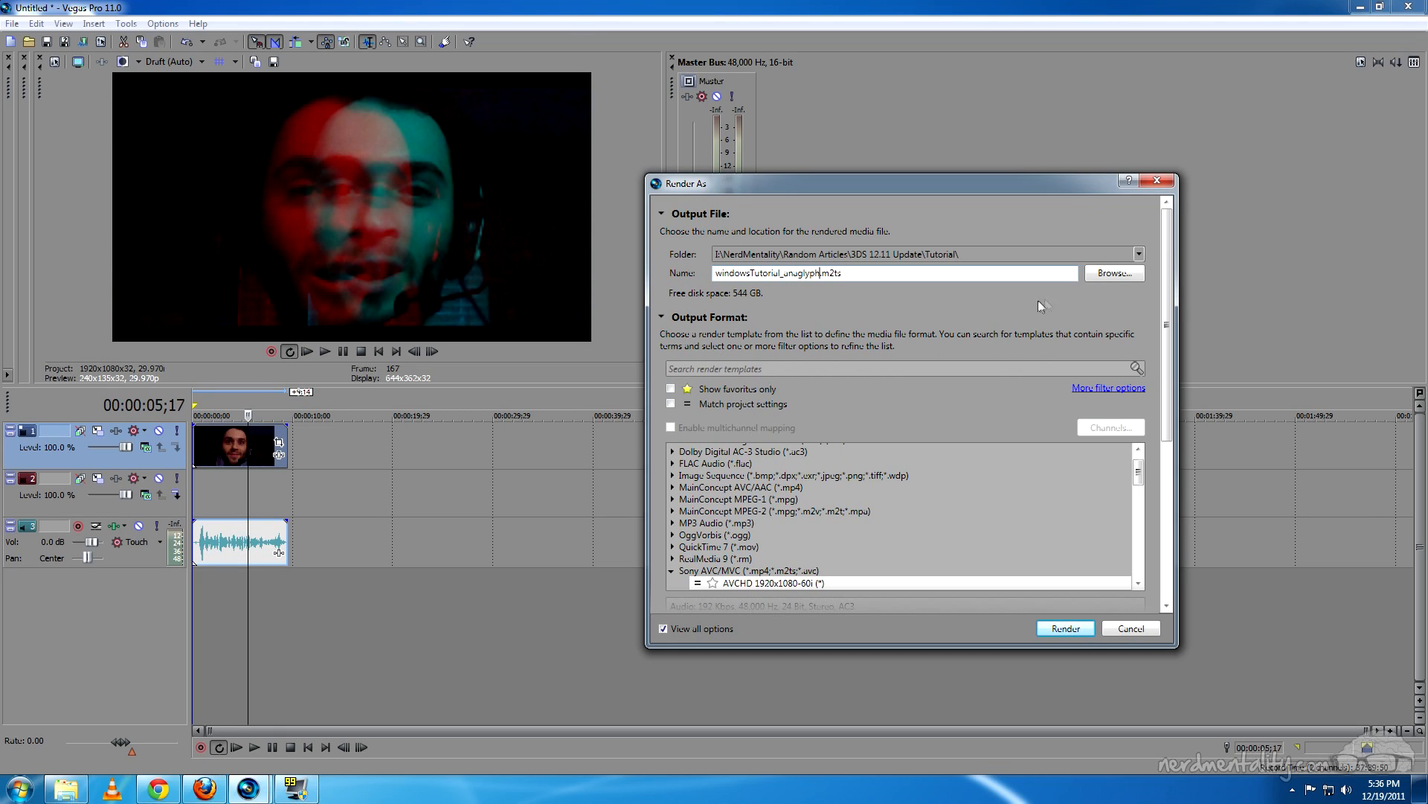
click(1114, 273)
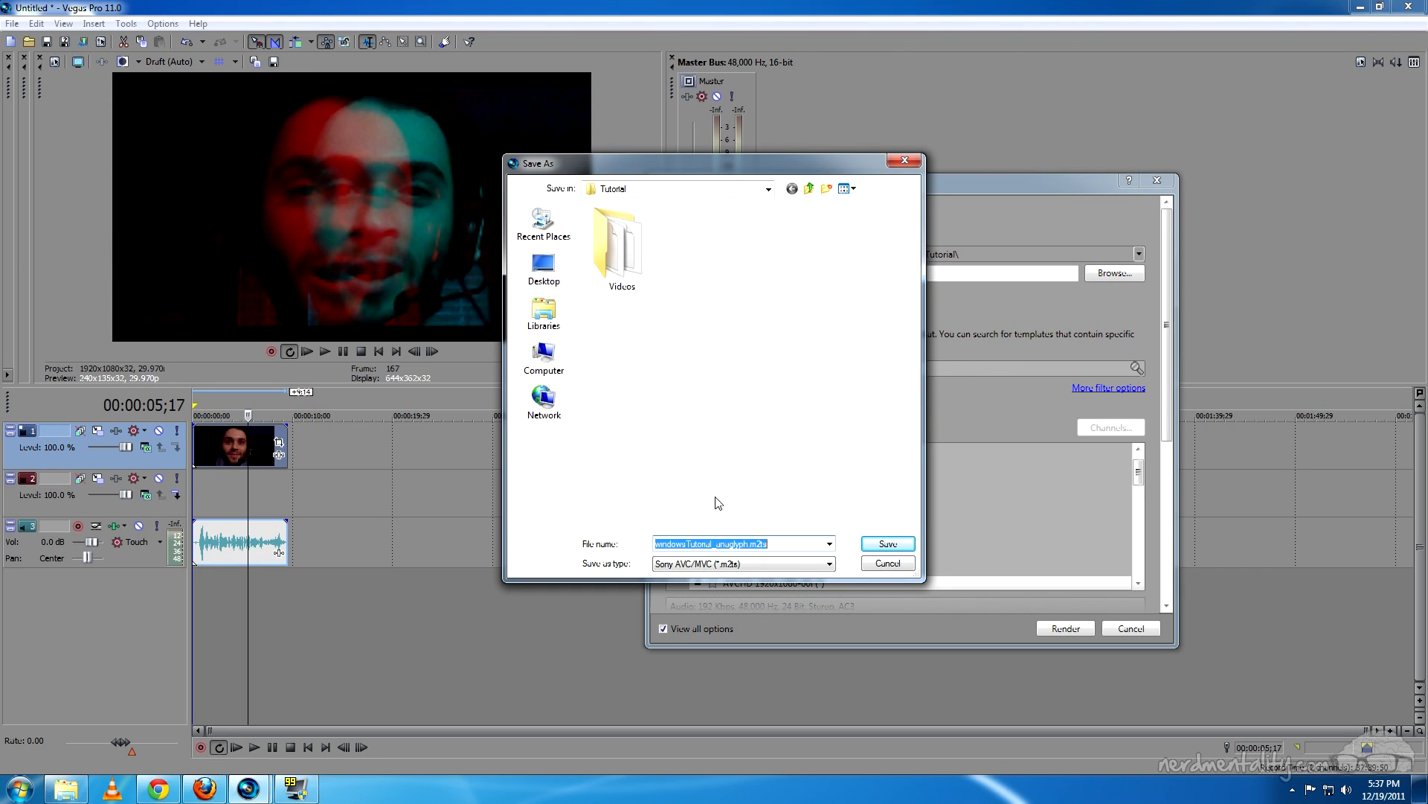
click(869, 543)
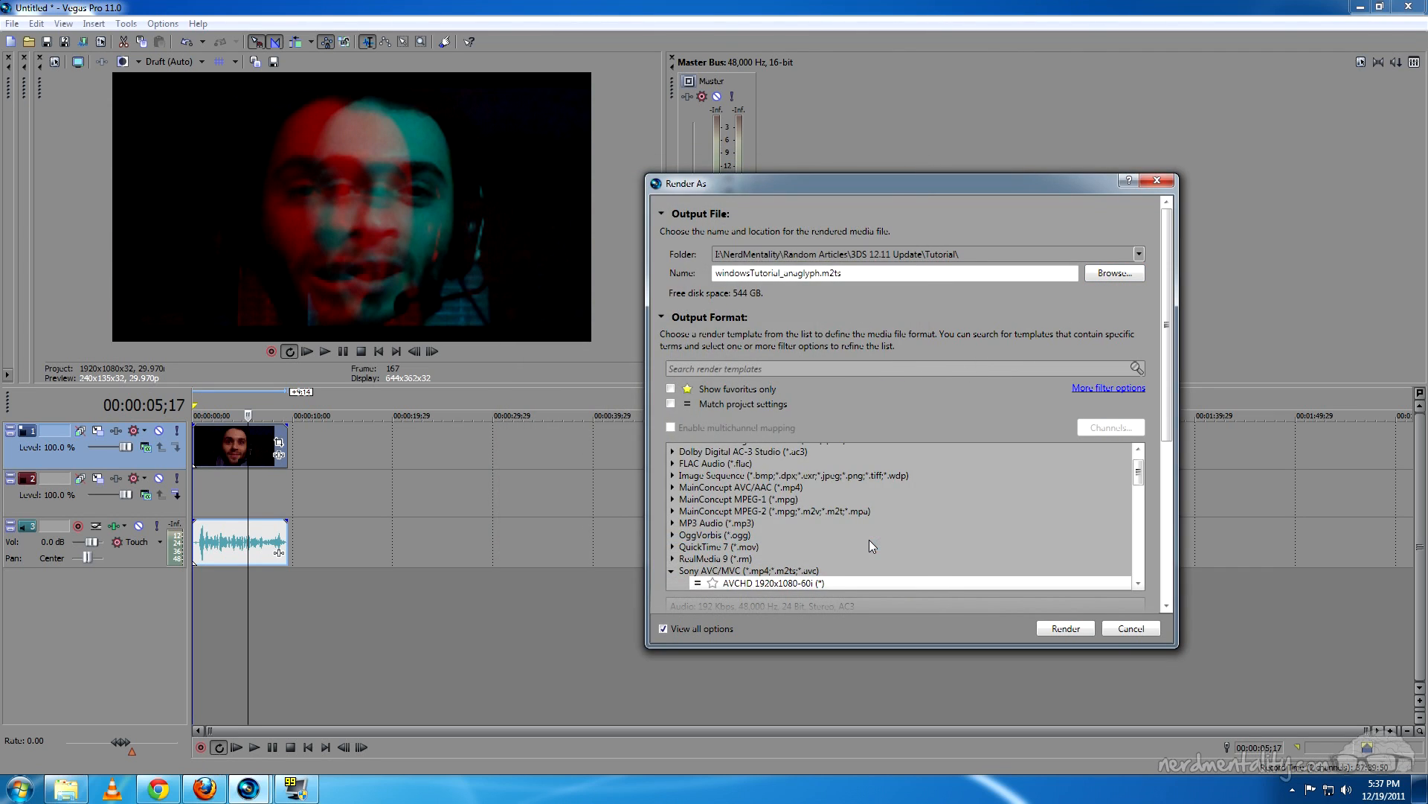
Browse the render formats and choose the AVCHD 1920x1080-60i template under Sony AVC/MVC
click(739, 487)
scroll(825, 543, down, 10)
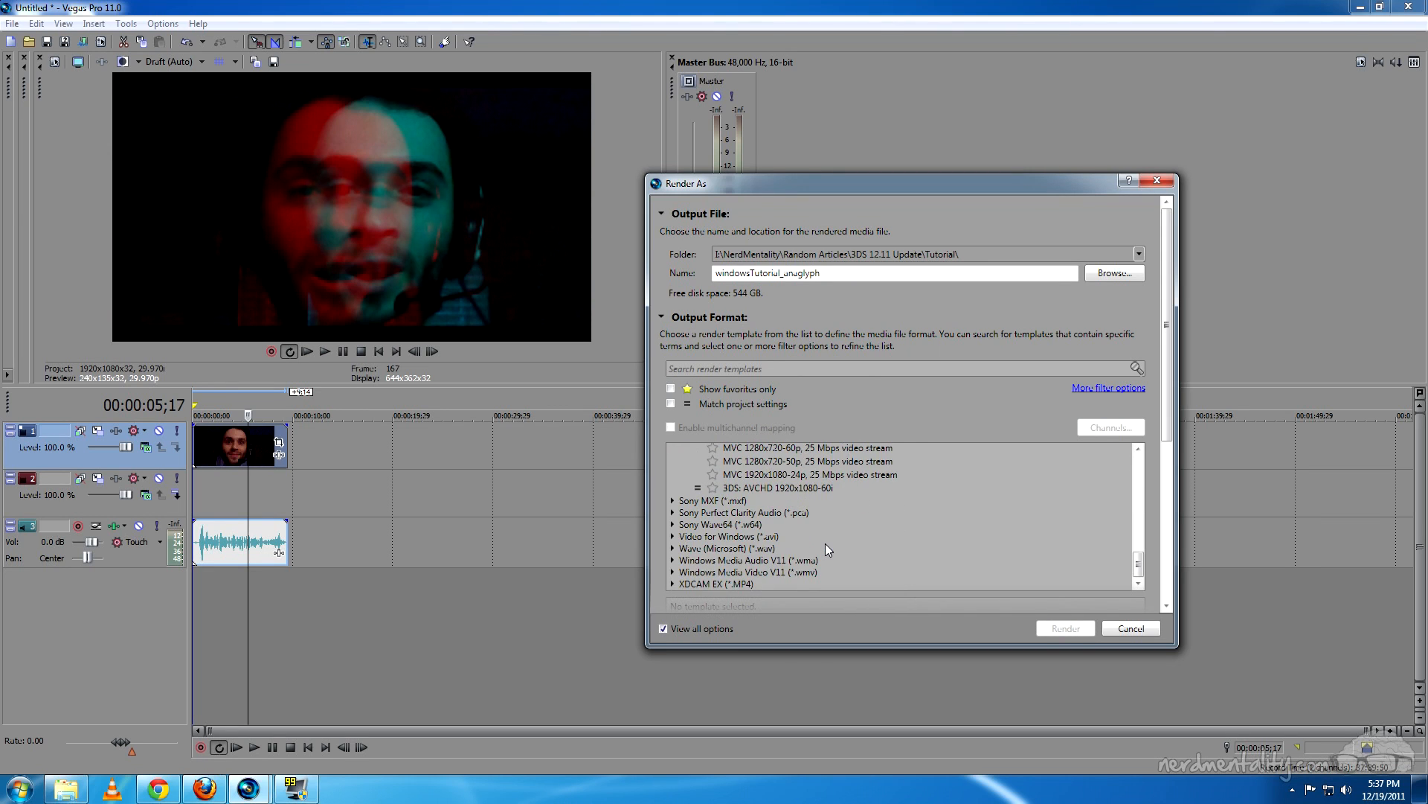
scroll(824, 543, up, 6)
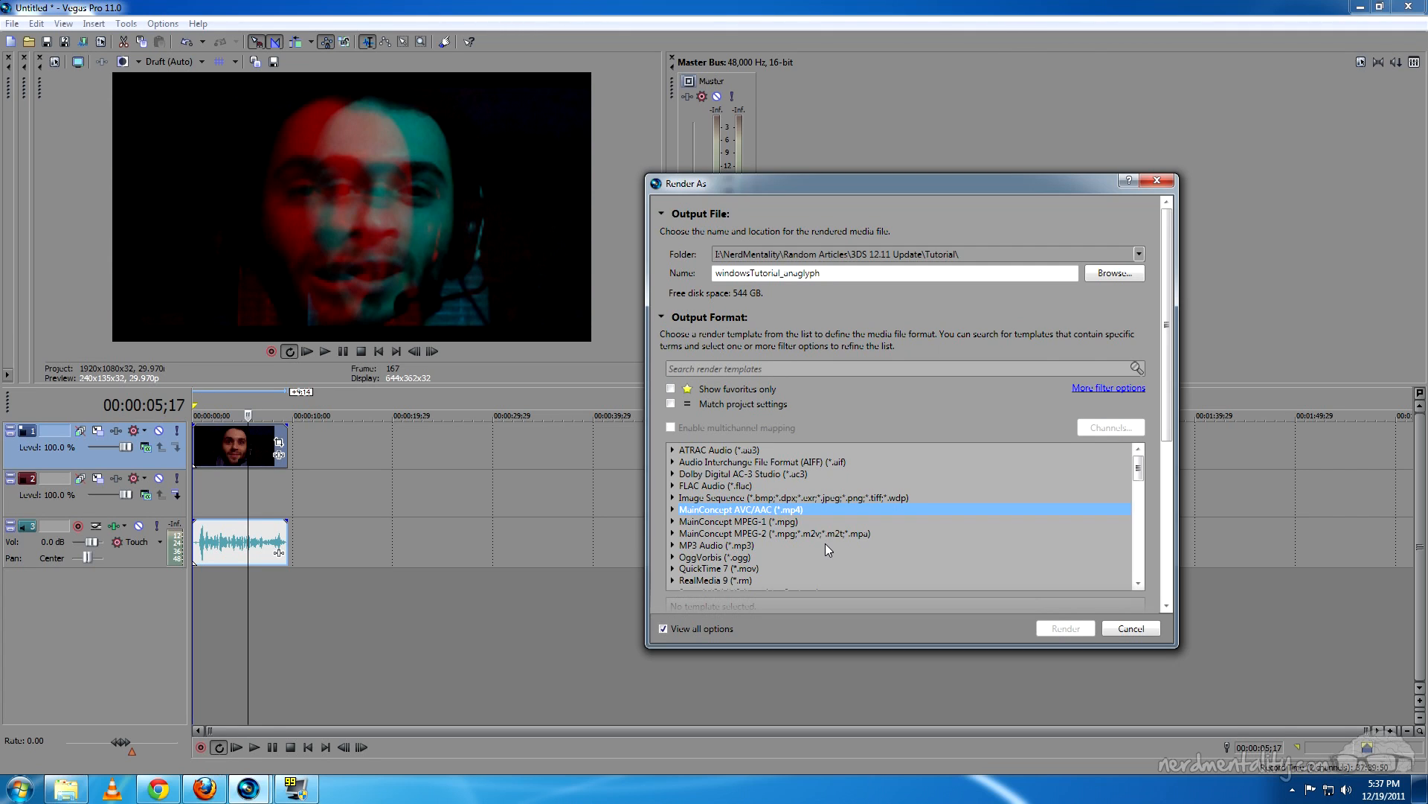
click(784, 542)
scroll(784, 542, down, 4)
scroll(783, 542, up, 2)
click(724, 524)
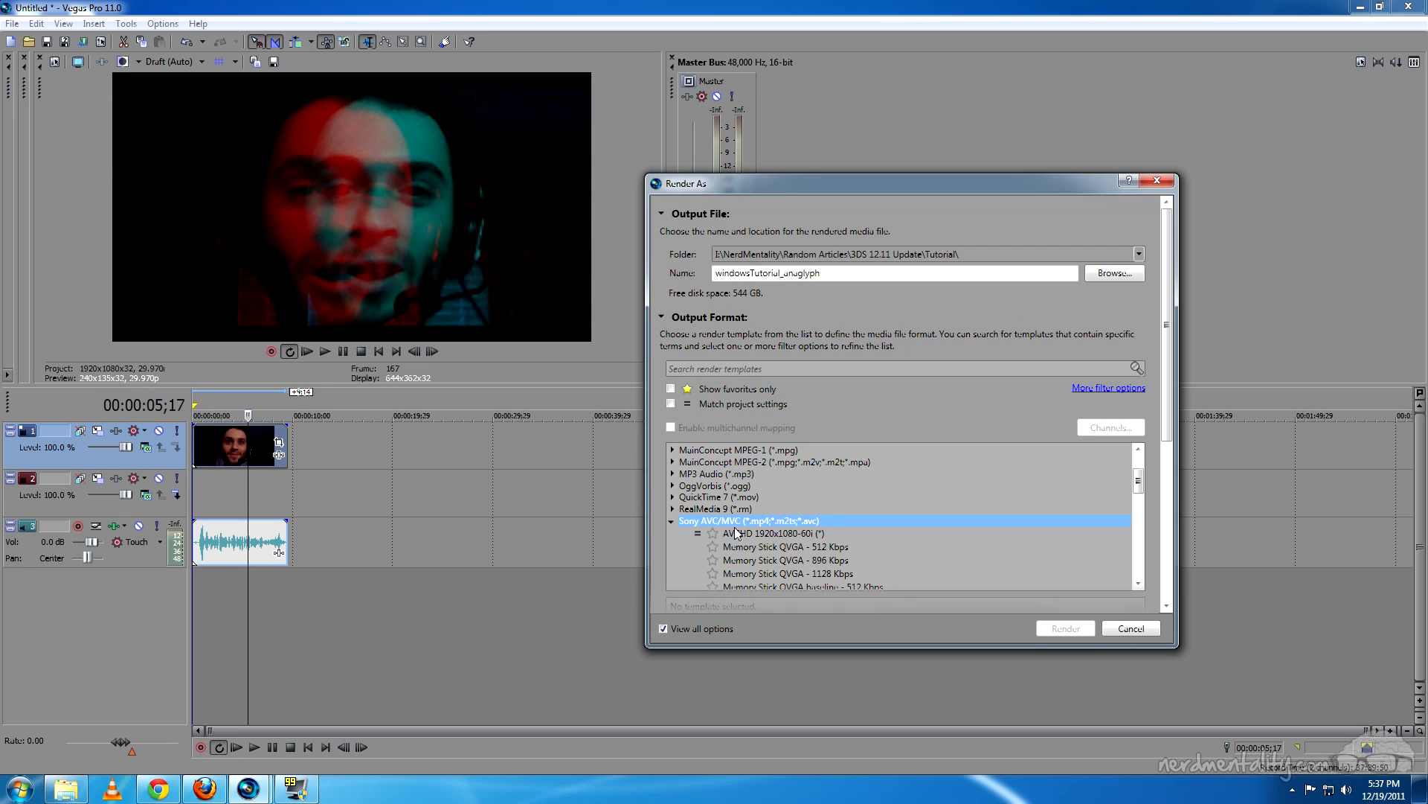
click(673, 522)
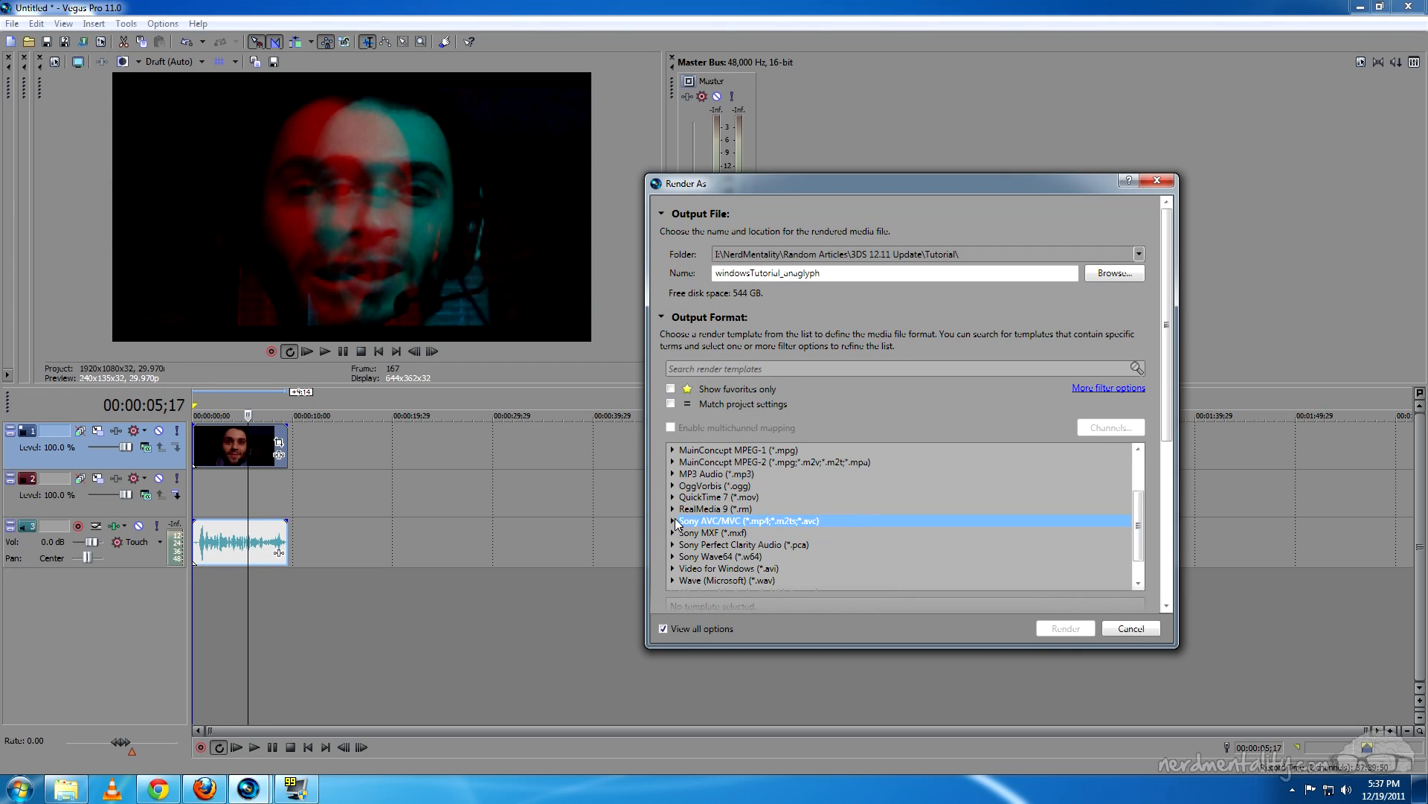
click(673, 520)
scroll(799, 543, down, 9)
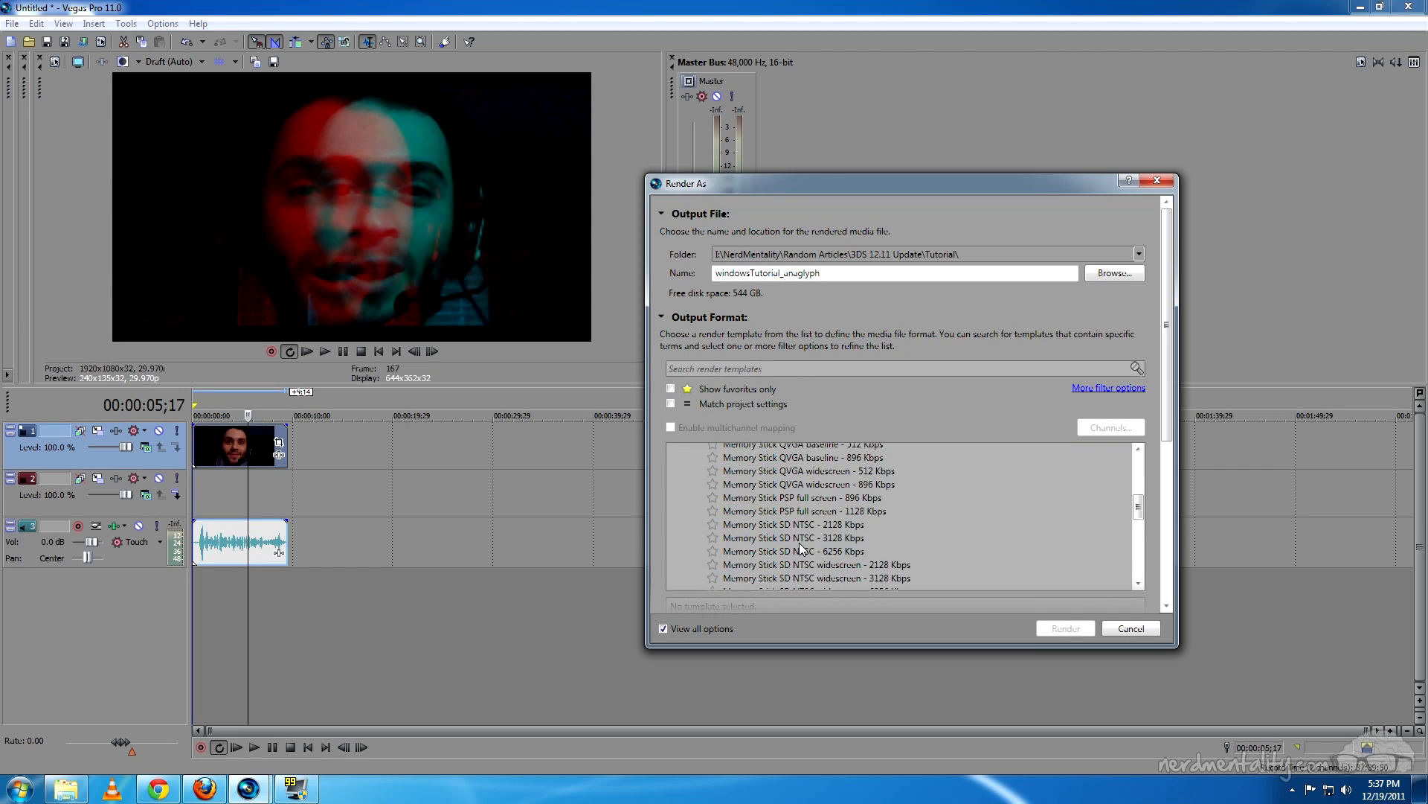
click(775, 491)
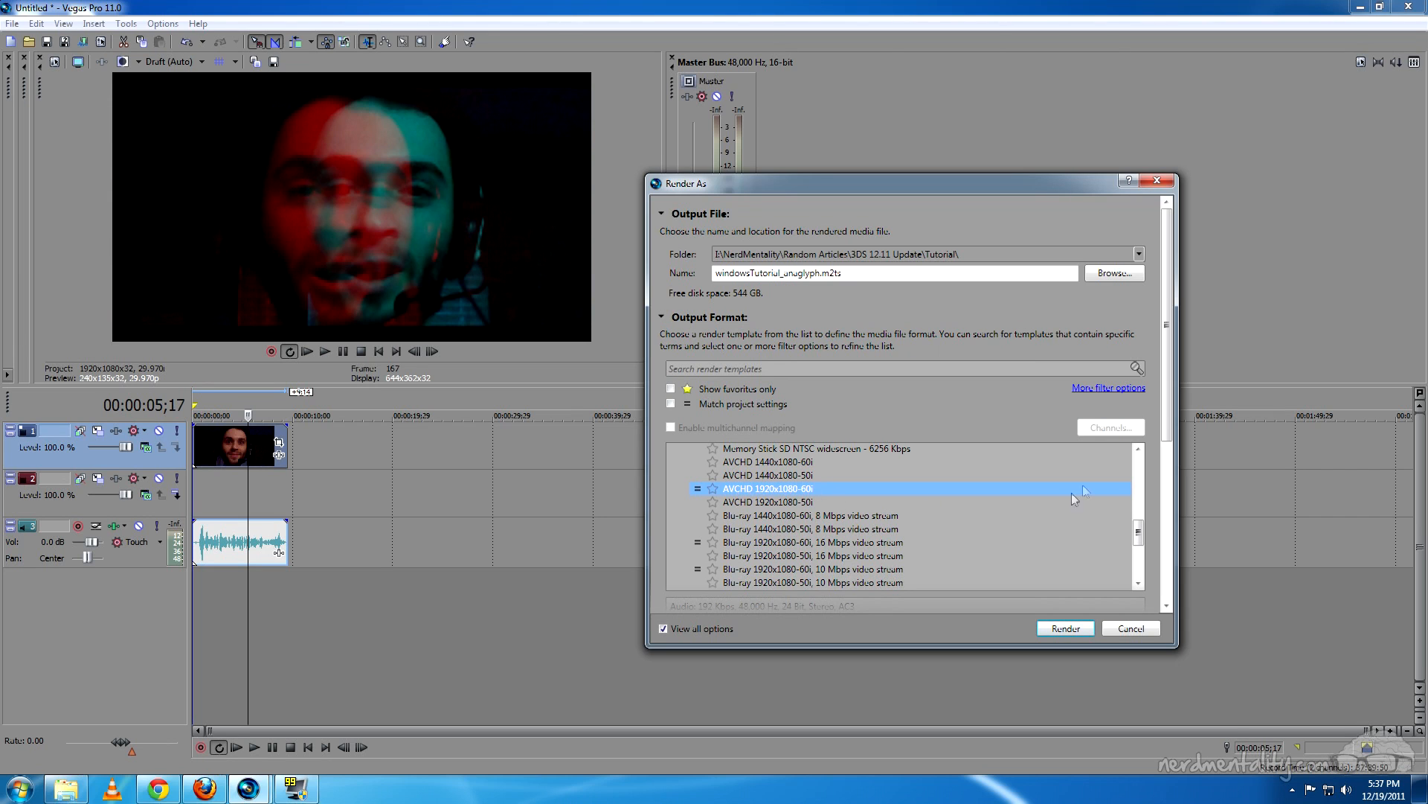
Customize the render template with stereoscopic 3D mode Side by side (half), Best video rendering quality and crosstalk cancellation 0.100
drag(1166, 389, 1168, 505)
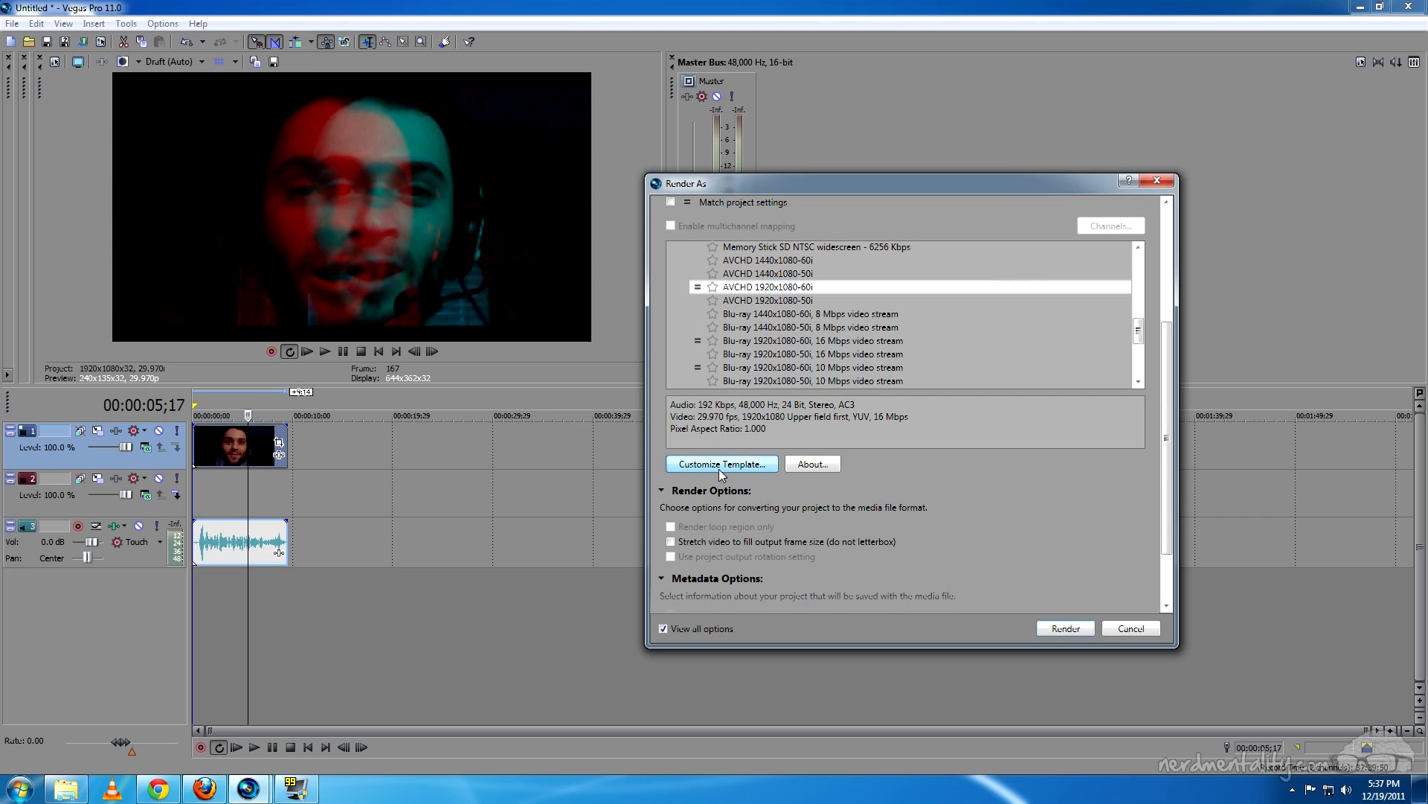
click(719, 464)
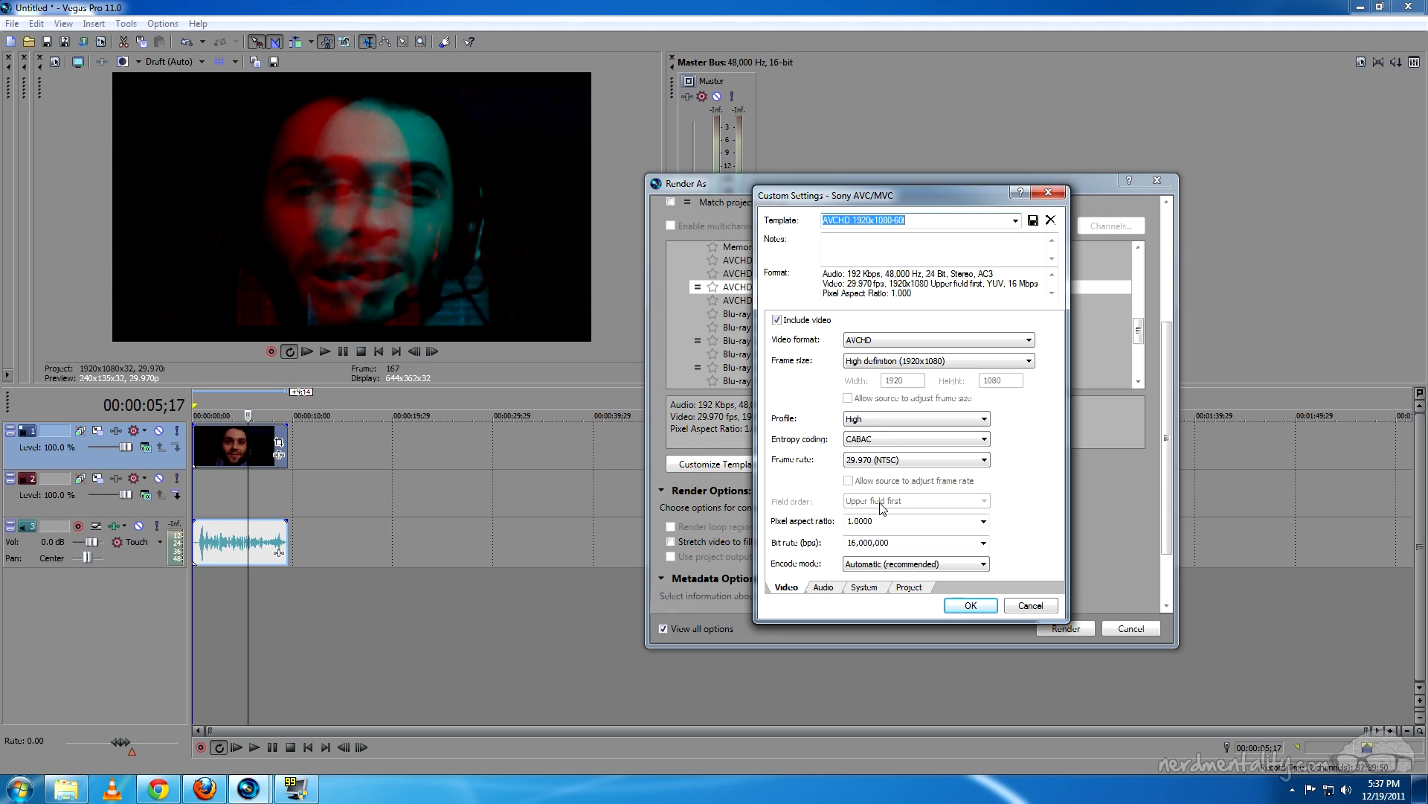
click(908, 587)
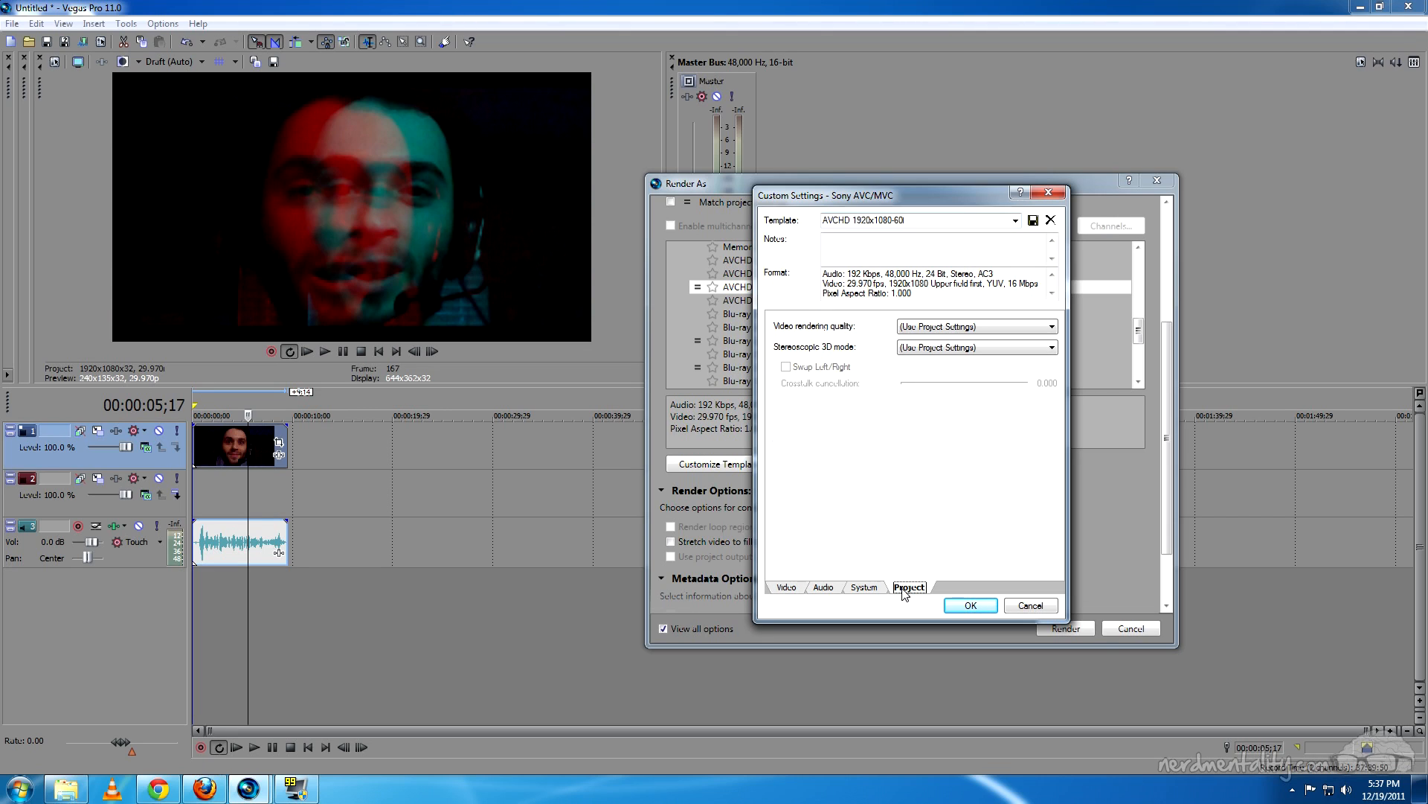
click(979, 347)
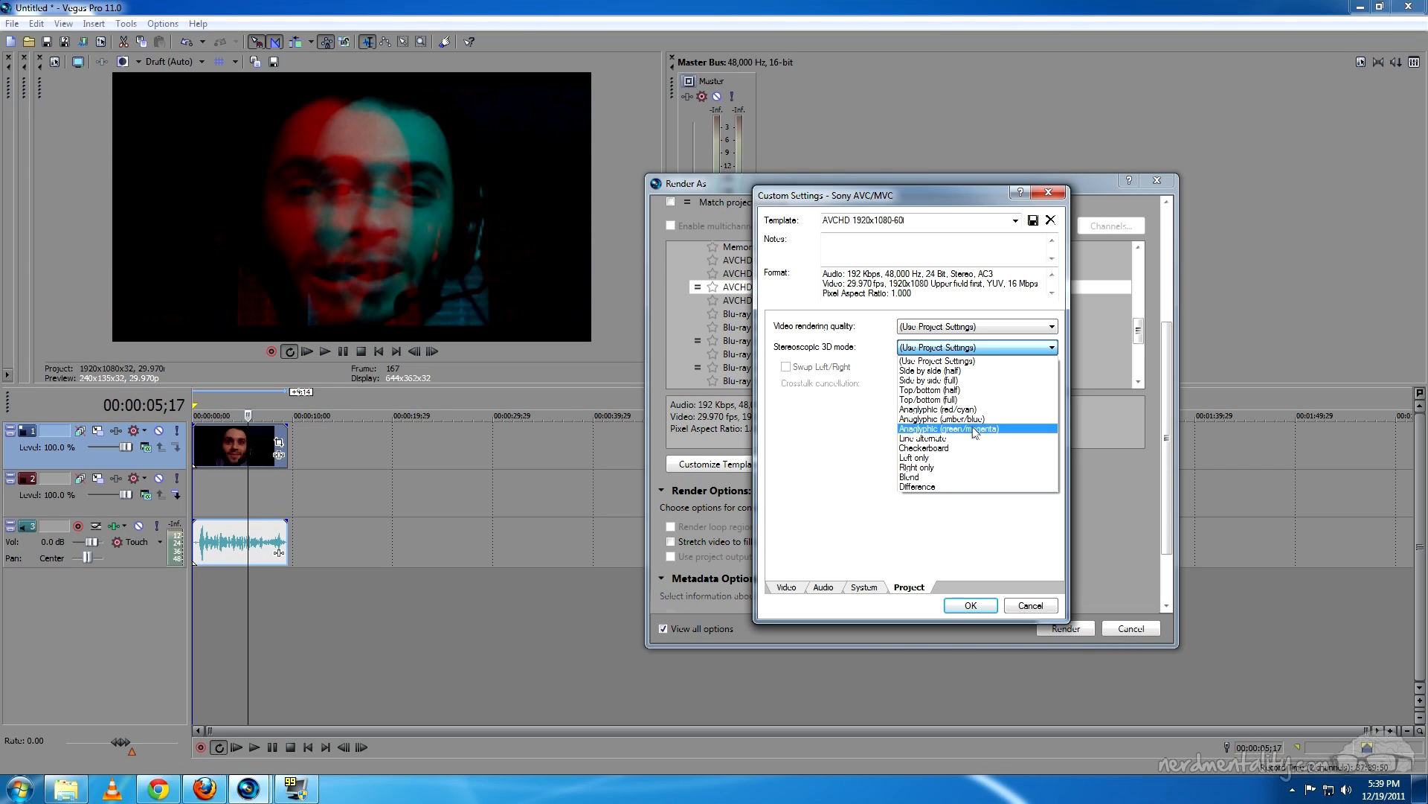
click(961, 374)
click(981, 328)
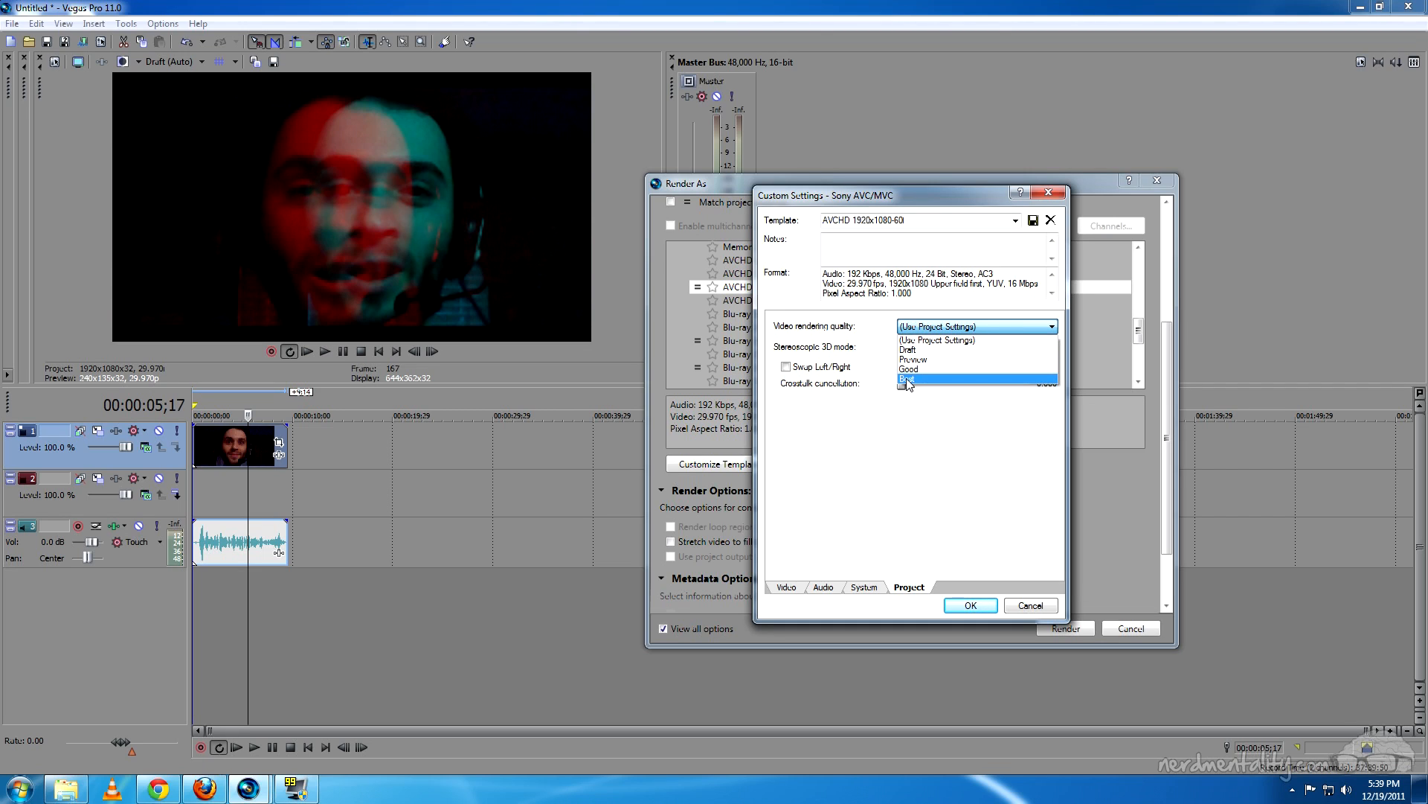
click(907, 379)
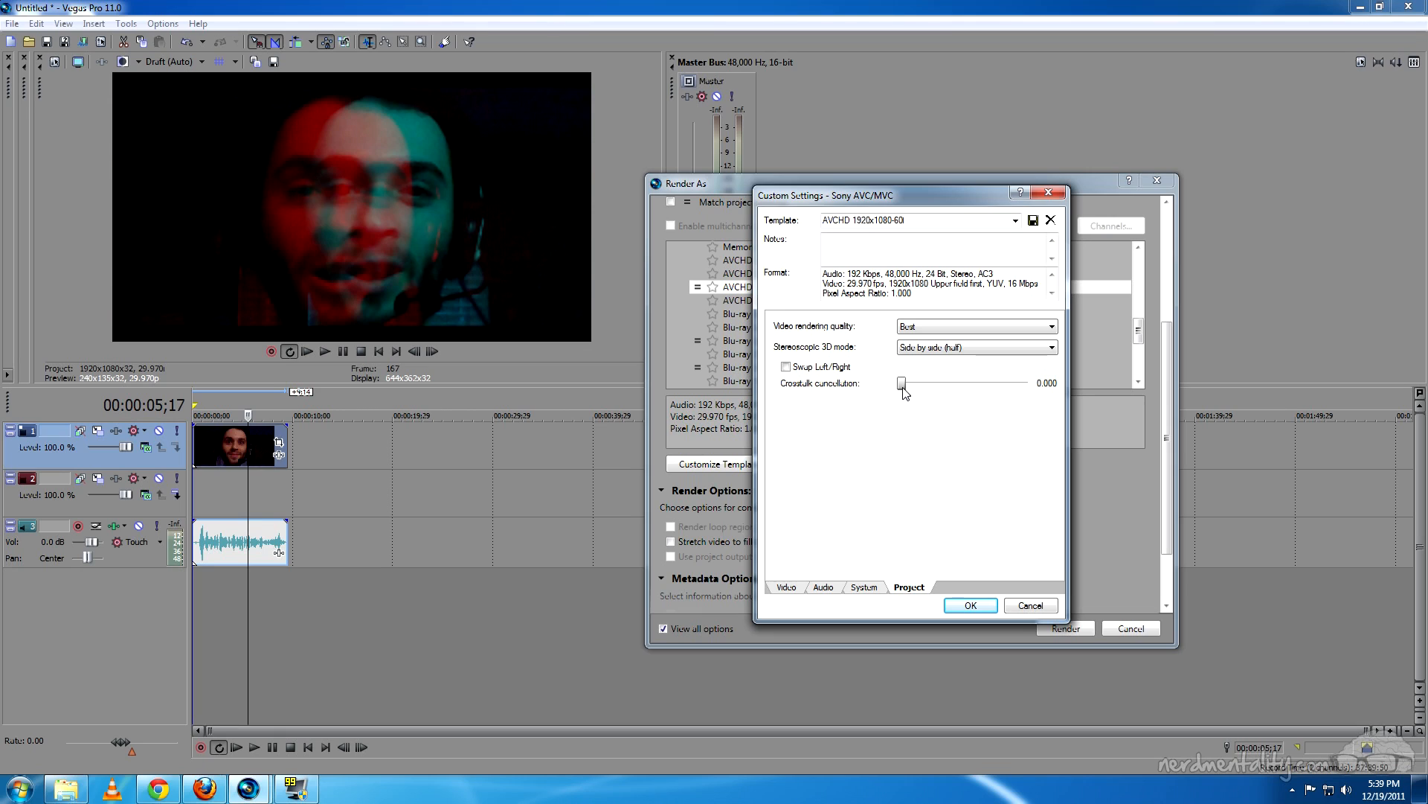
drag(902, 384, 1034, 385)
Review the template's system, audio and video settings, accept the custom template and render the video
click(864, 588)
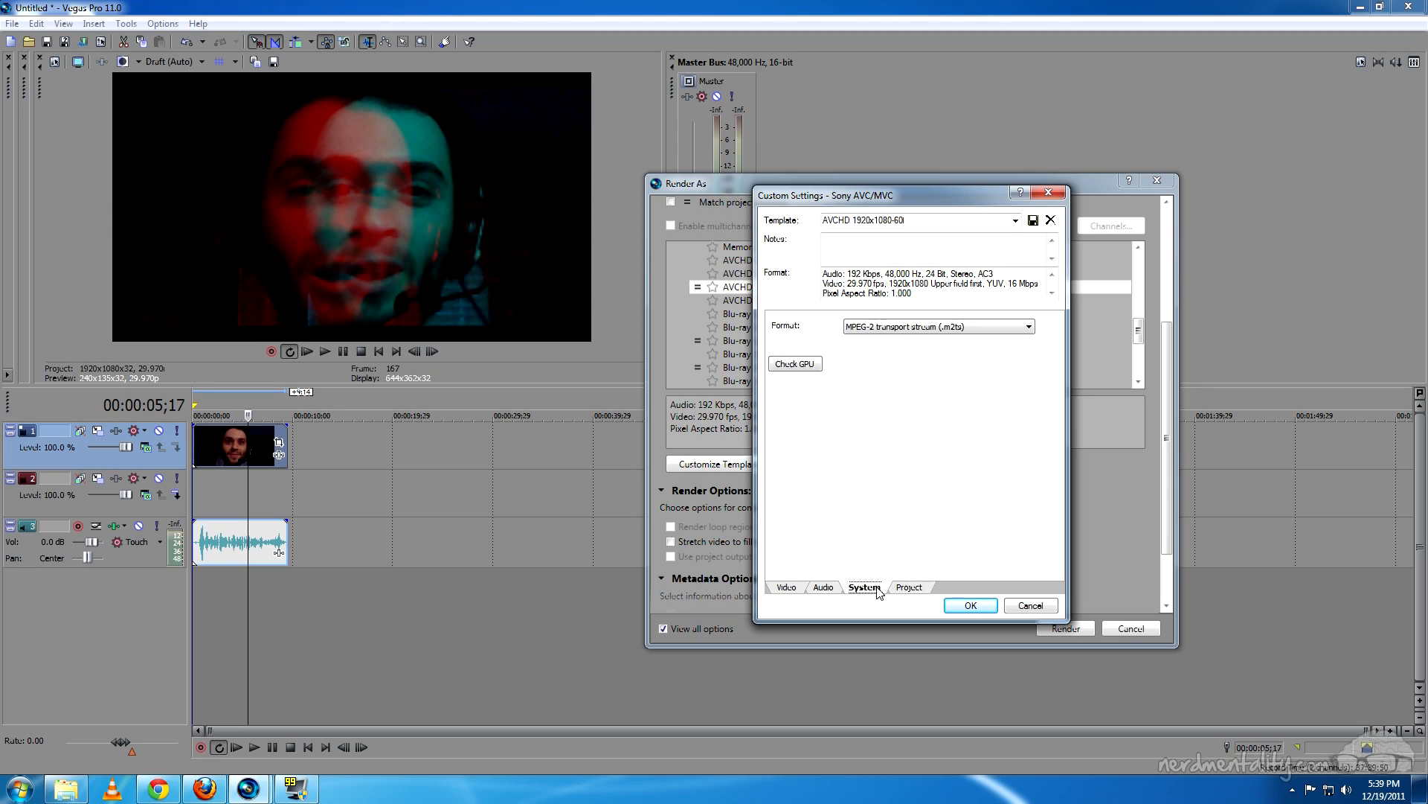
click(830, 590)
click(787, 588)
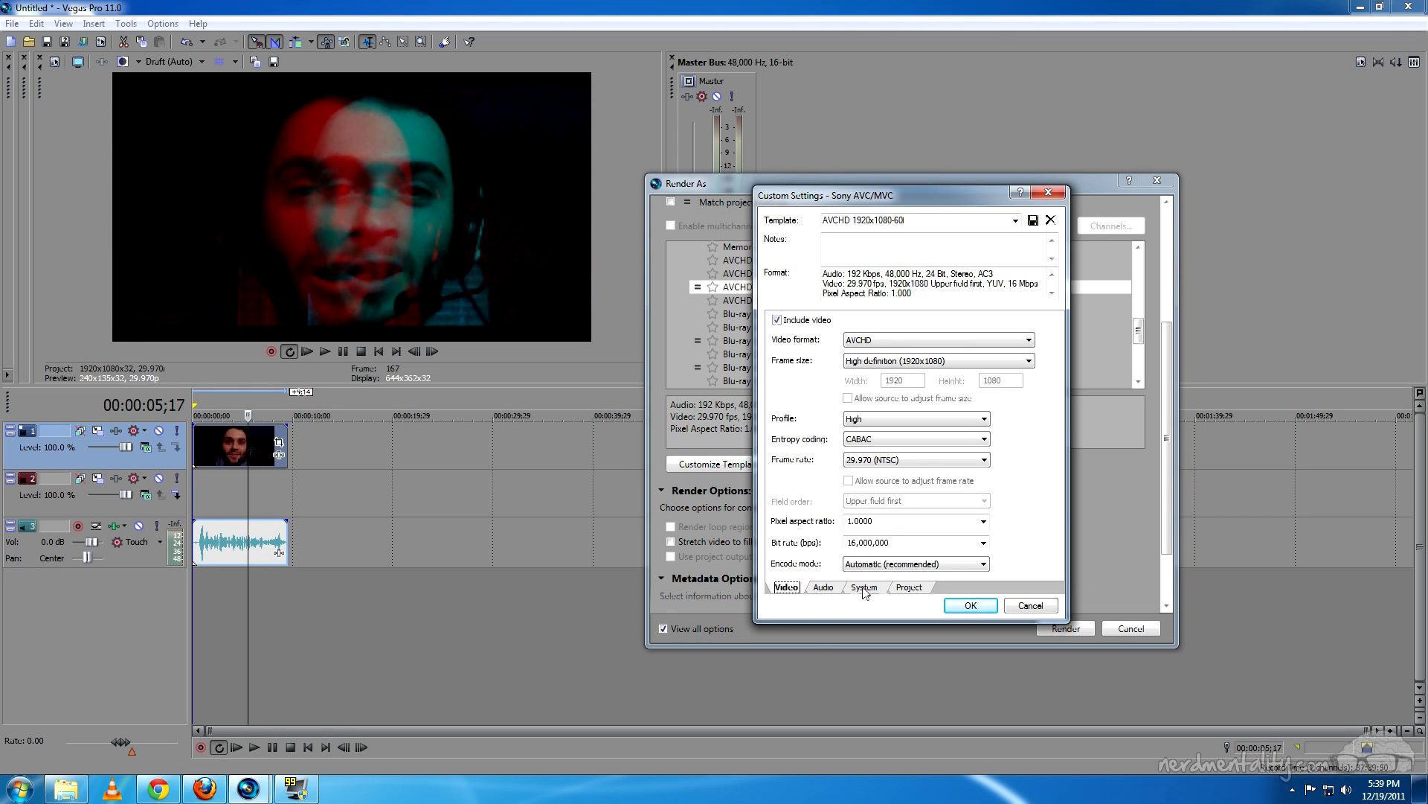
click(908, 588)
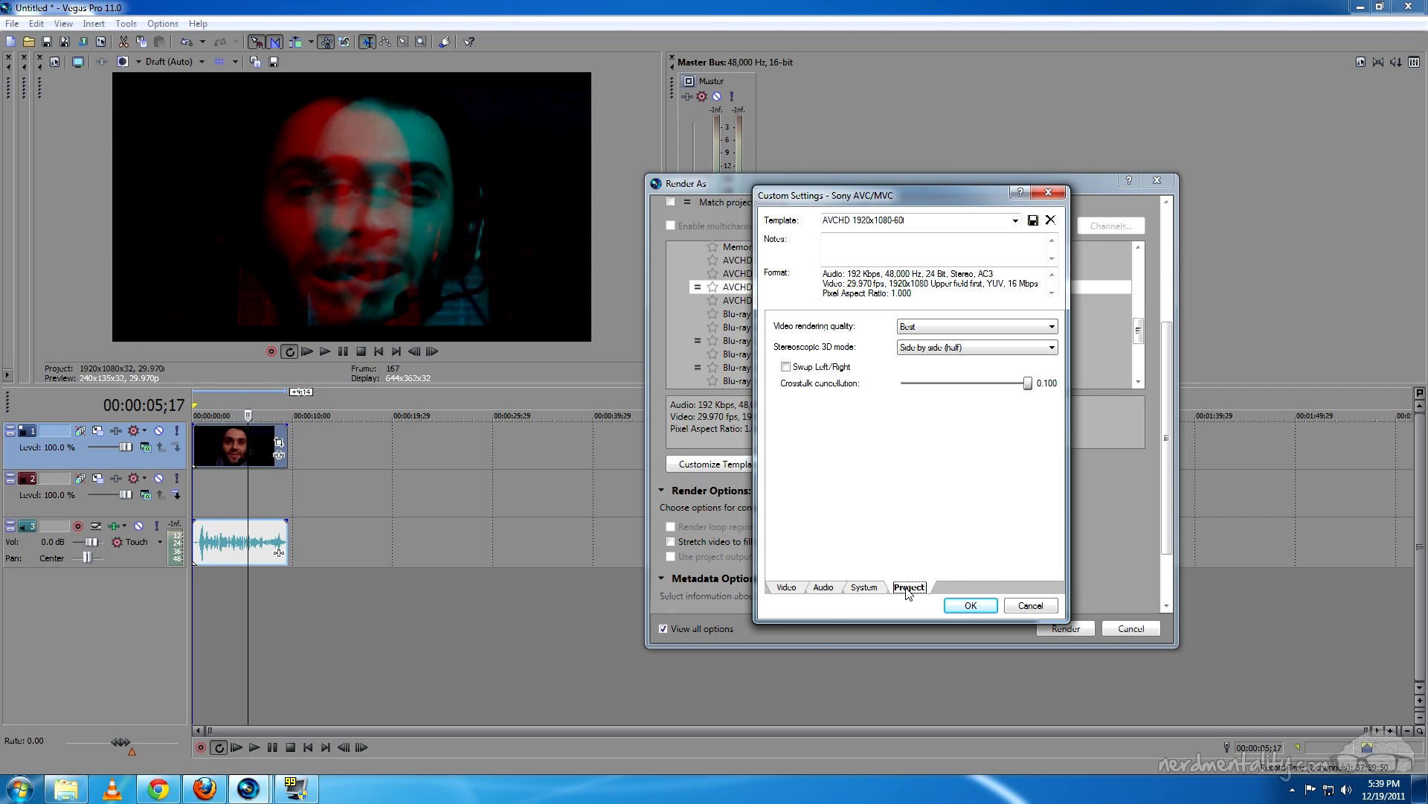
click(961, 604)
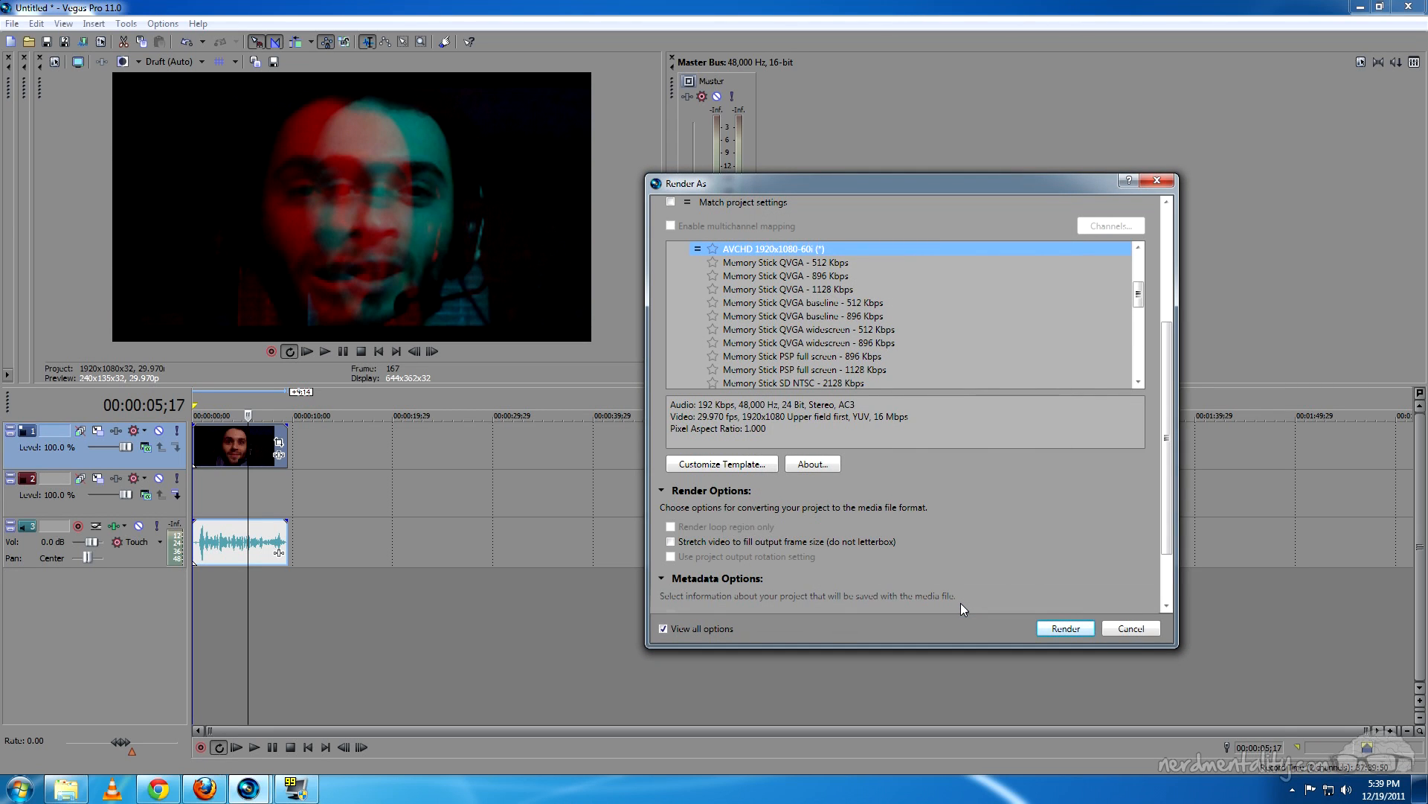
click(1056, 627)
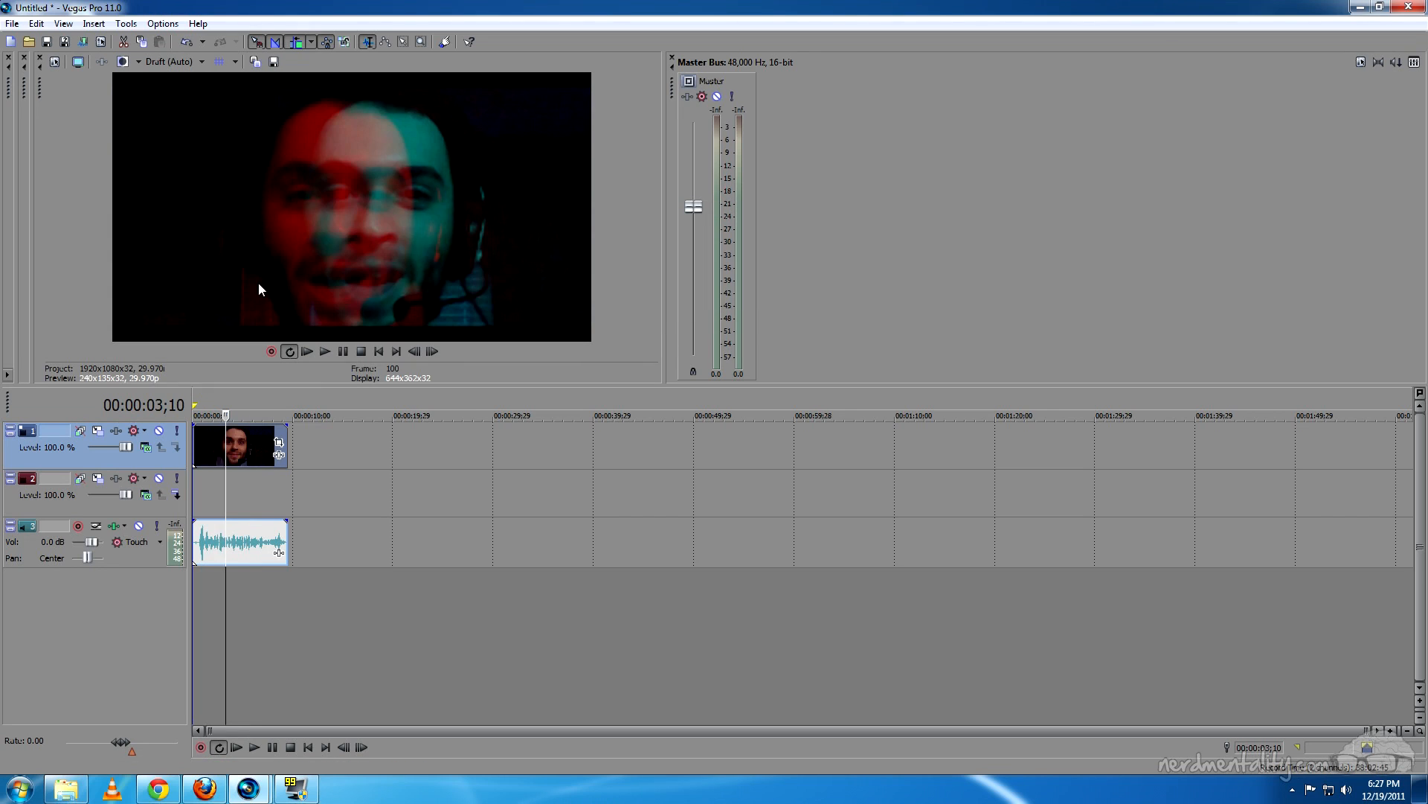
Undo the stereoscopic subclip pairing and set the project's stereoscopic 3D mode to Off
click(41, 25)
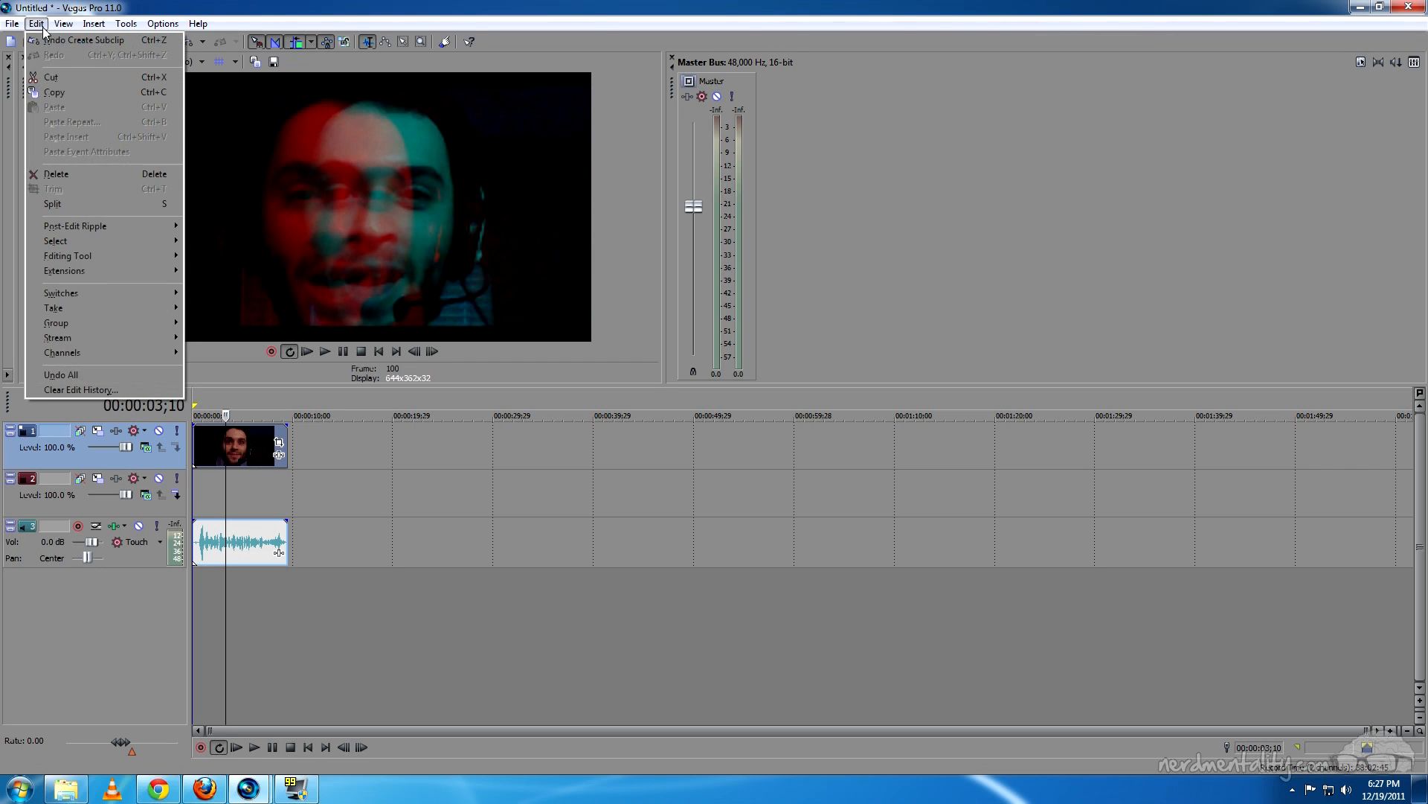
click(83, 39)
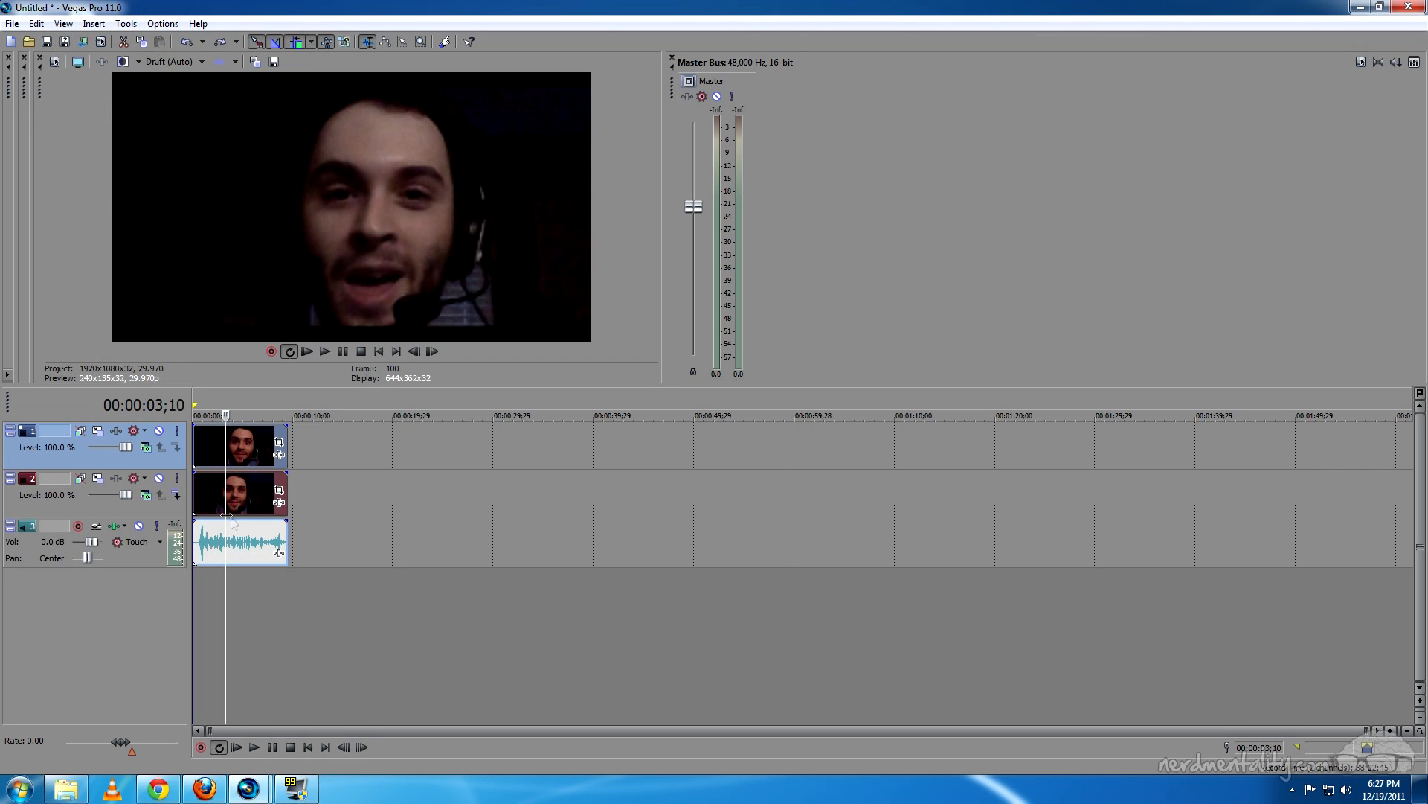
click(12, 23)
click(42, 277)
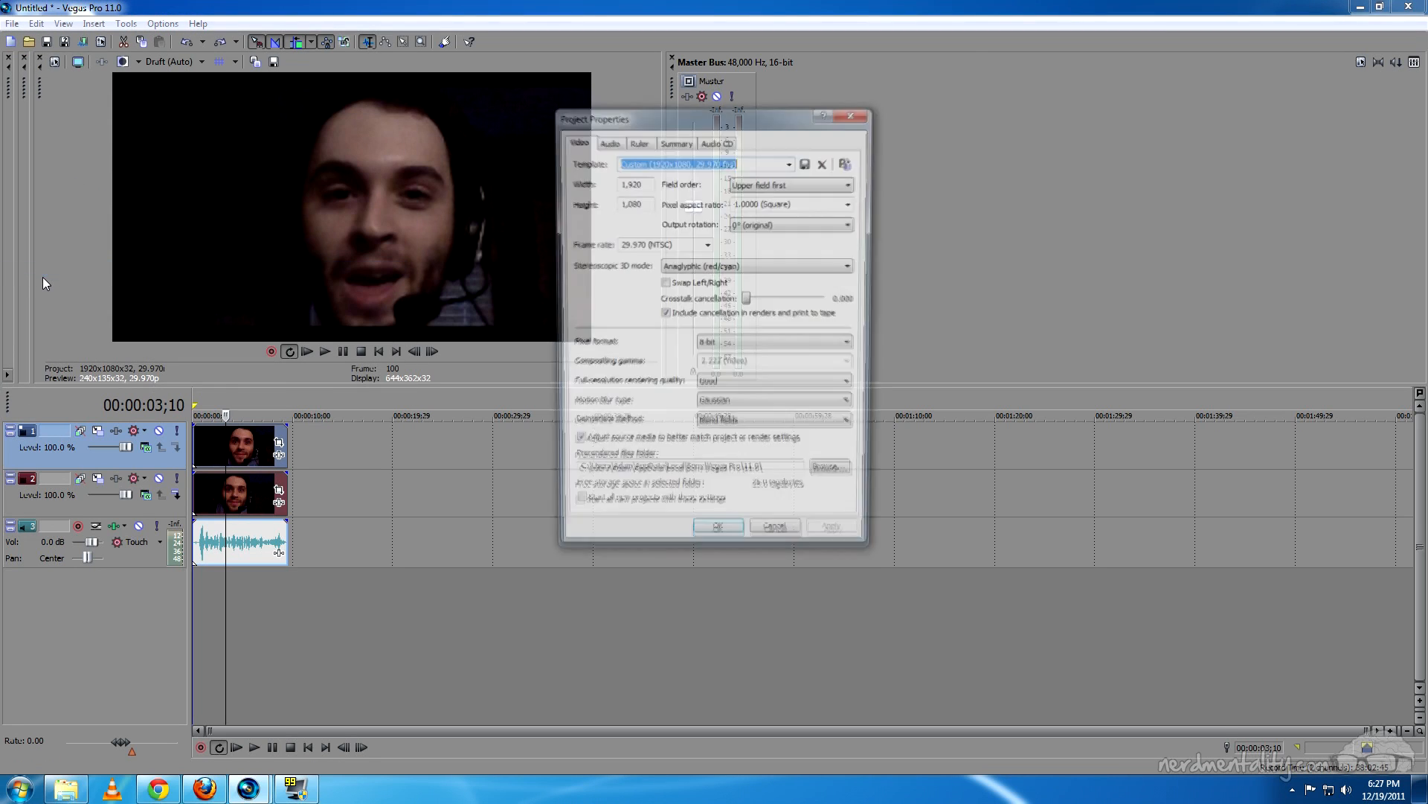
click(754, 269)
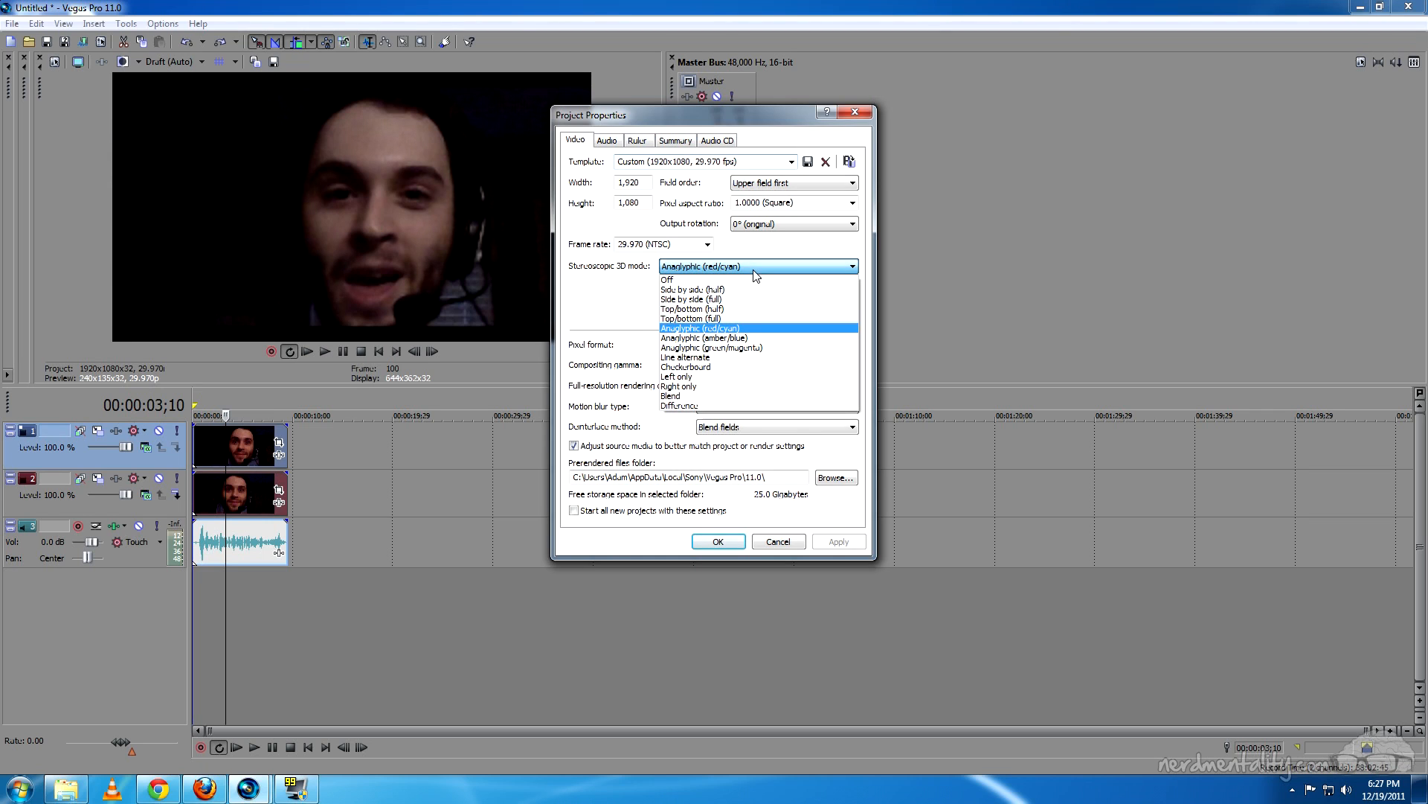
click(674, 281)
click(719, 541)
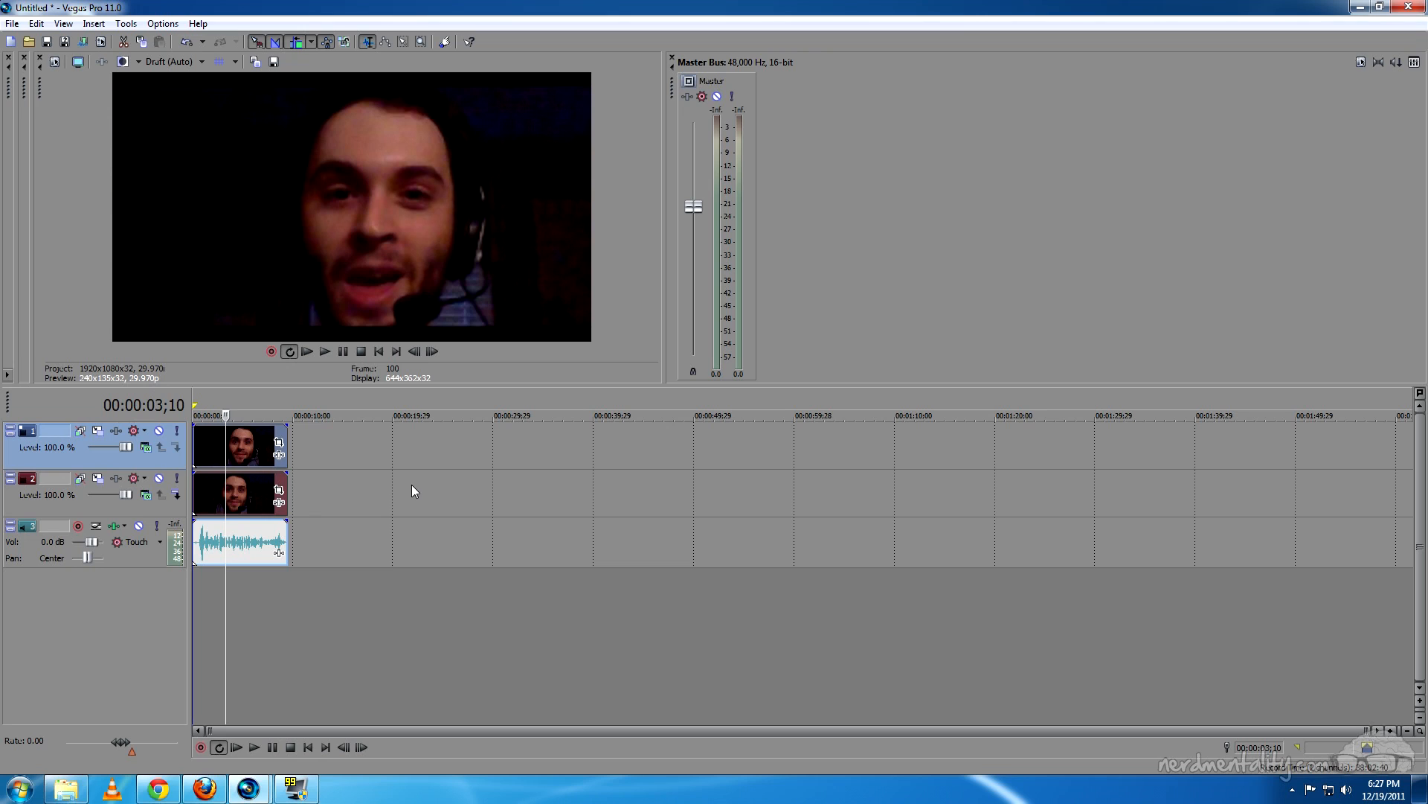
Mute the upper video track and check the lower track's image at several points in the clip
click(252, 454)
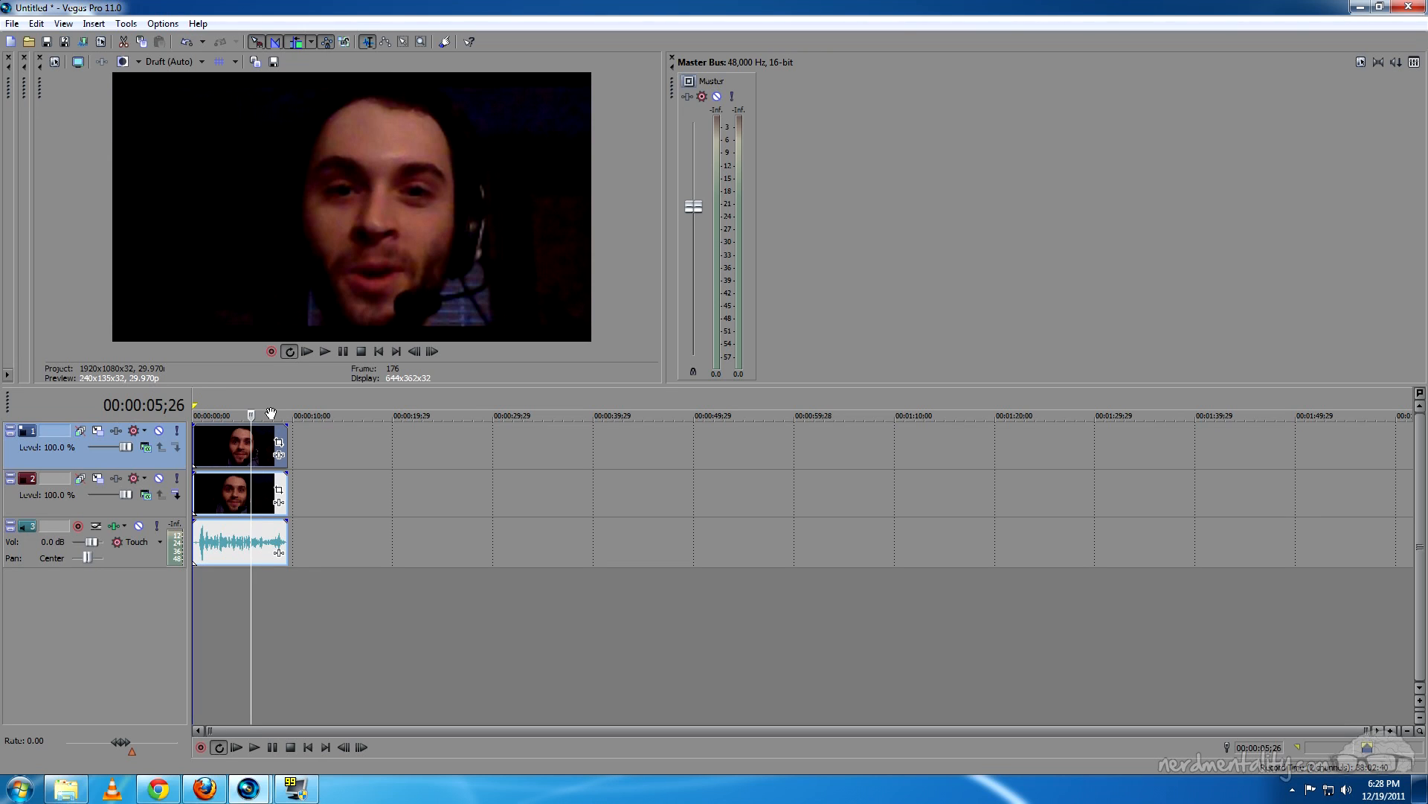
click(158, 437)
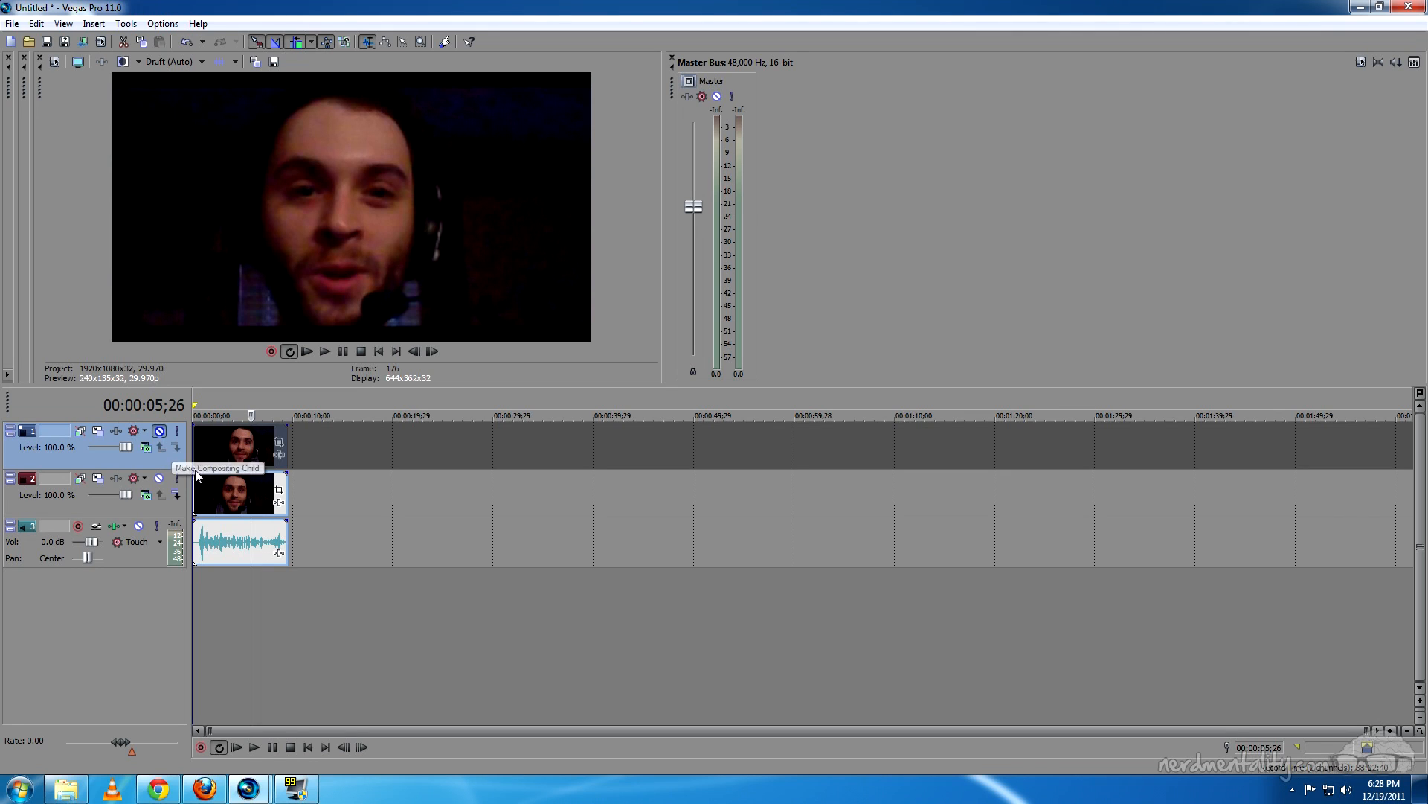
click(217, 491)
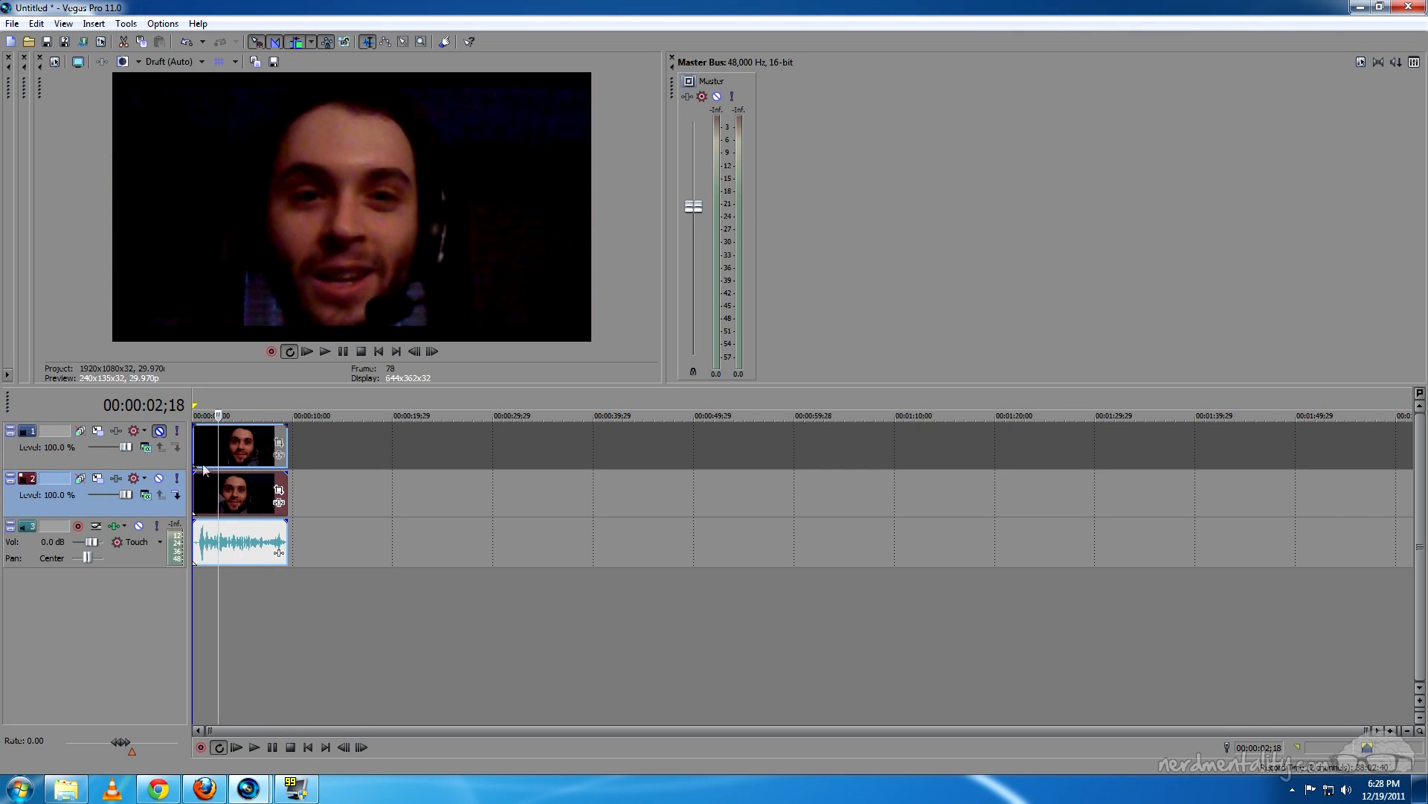
click(162, 433)
click(162, 433)
click(247, 494)
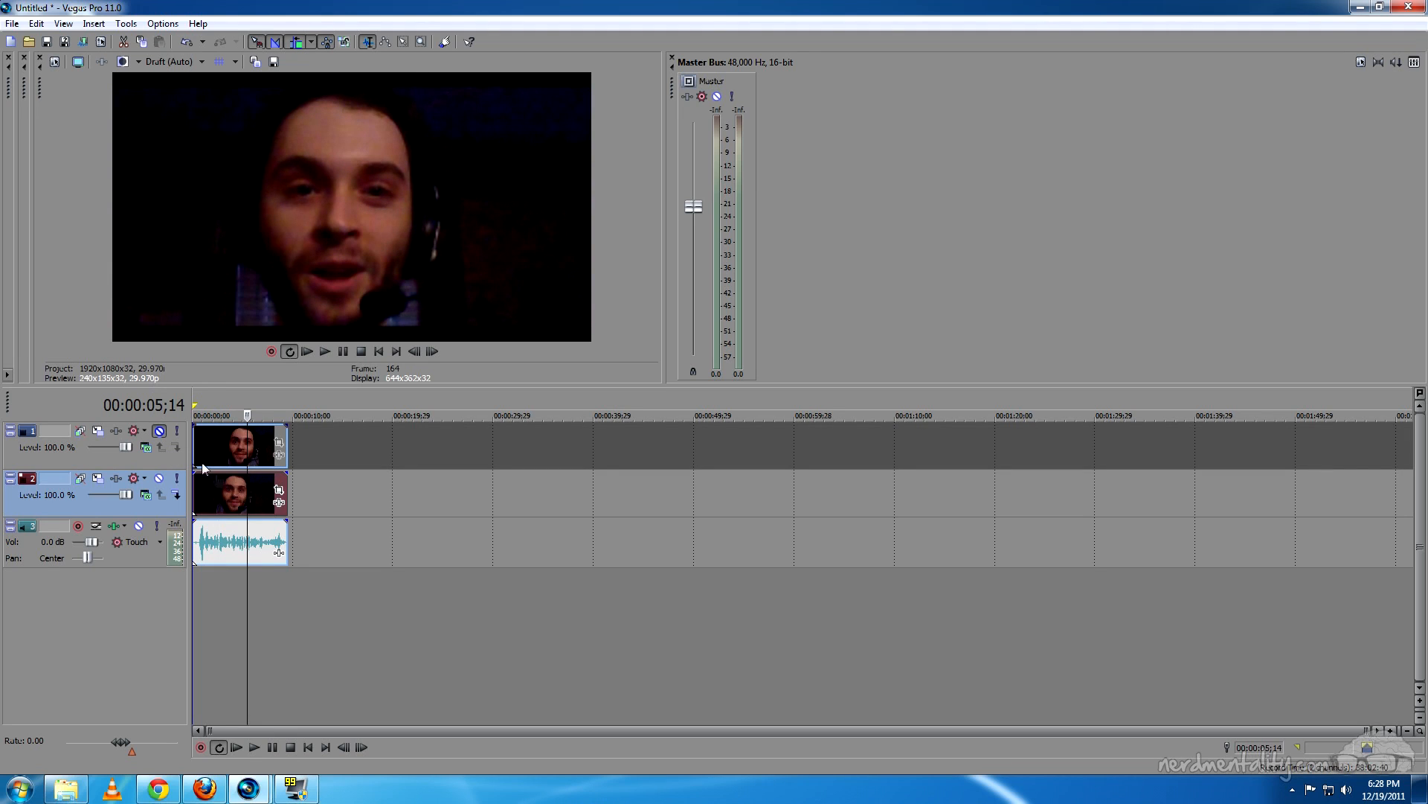
Unmute the upper video track, check both eye tracks at several points in the clip, and return to the project start
click(162, 433)
click(215, 446)
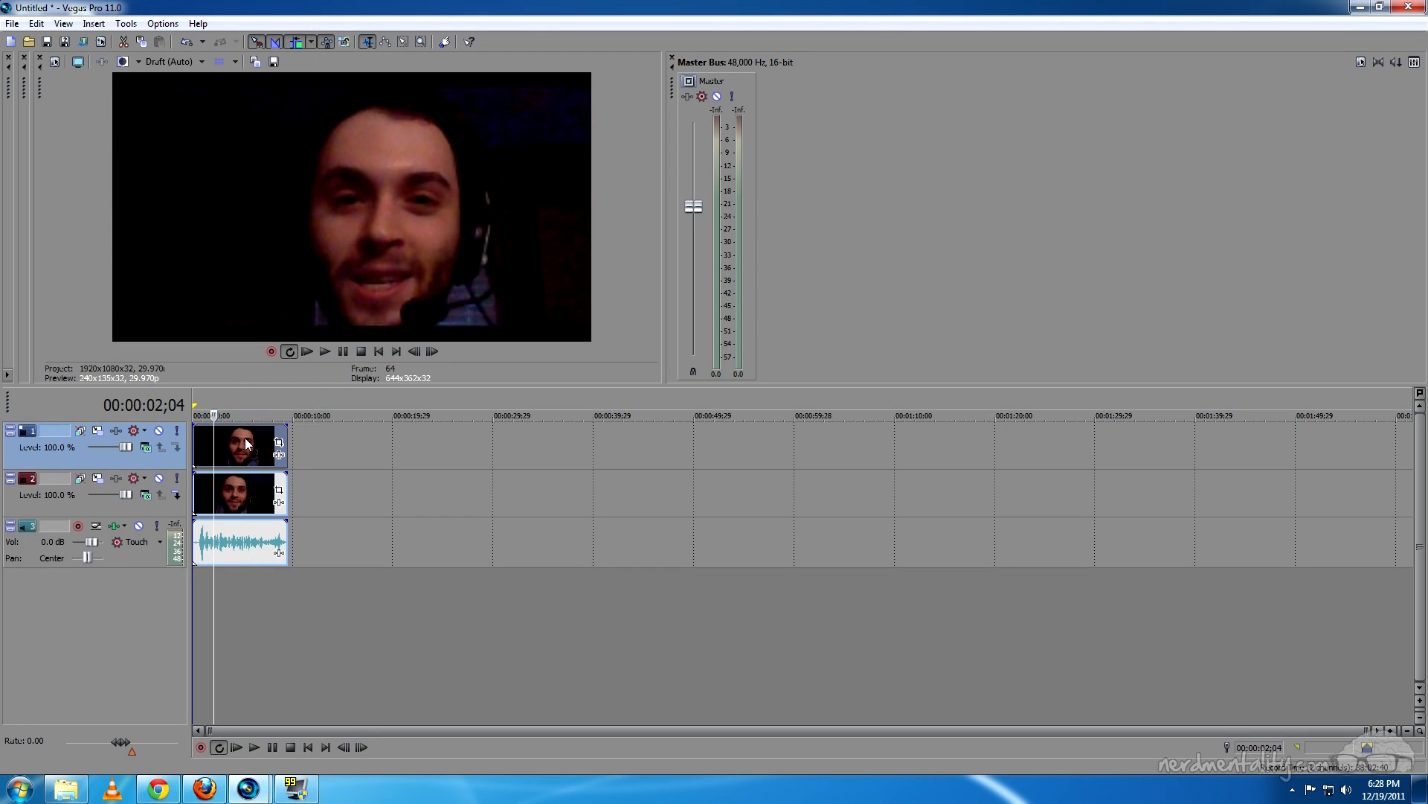
click(234, 480)
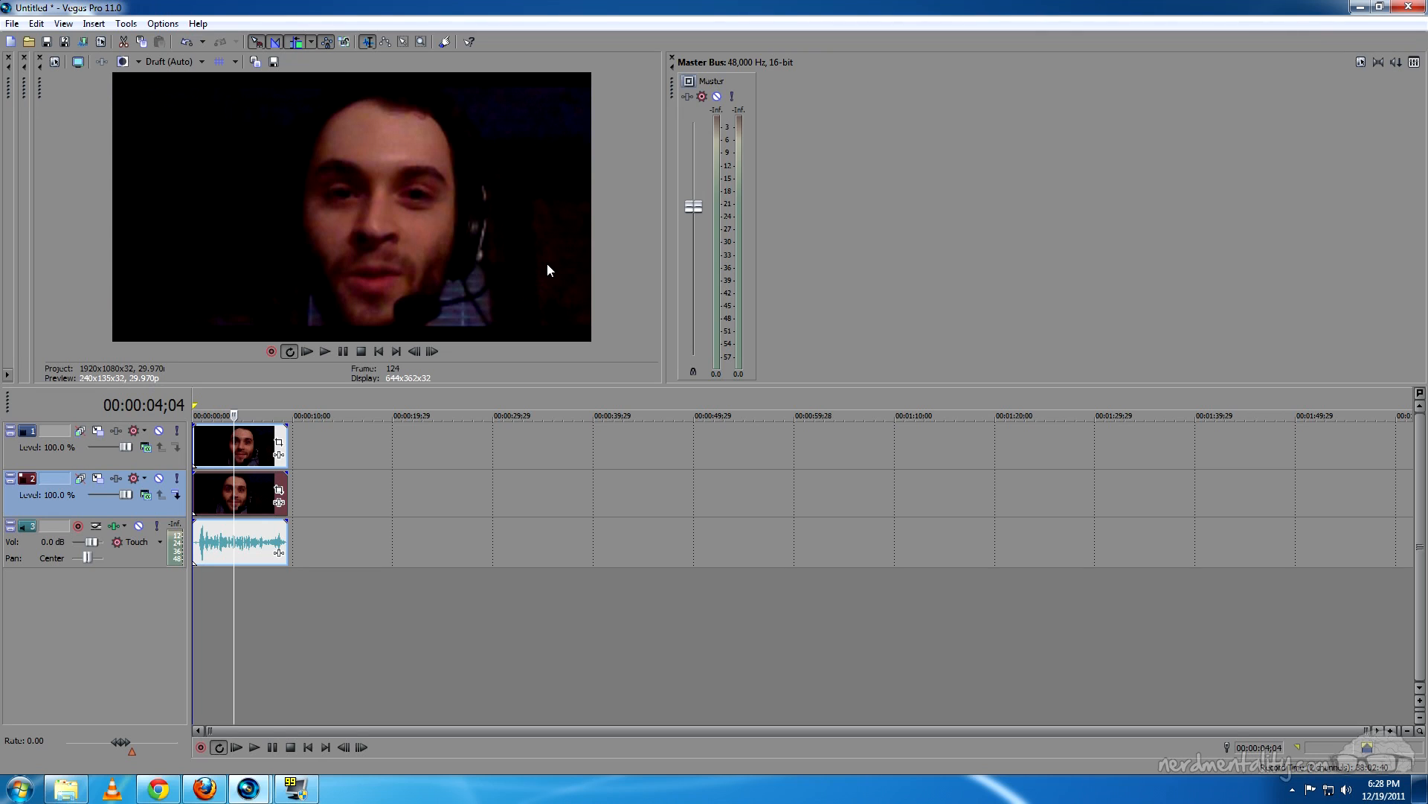
click(254, 441)
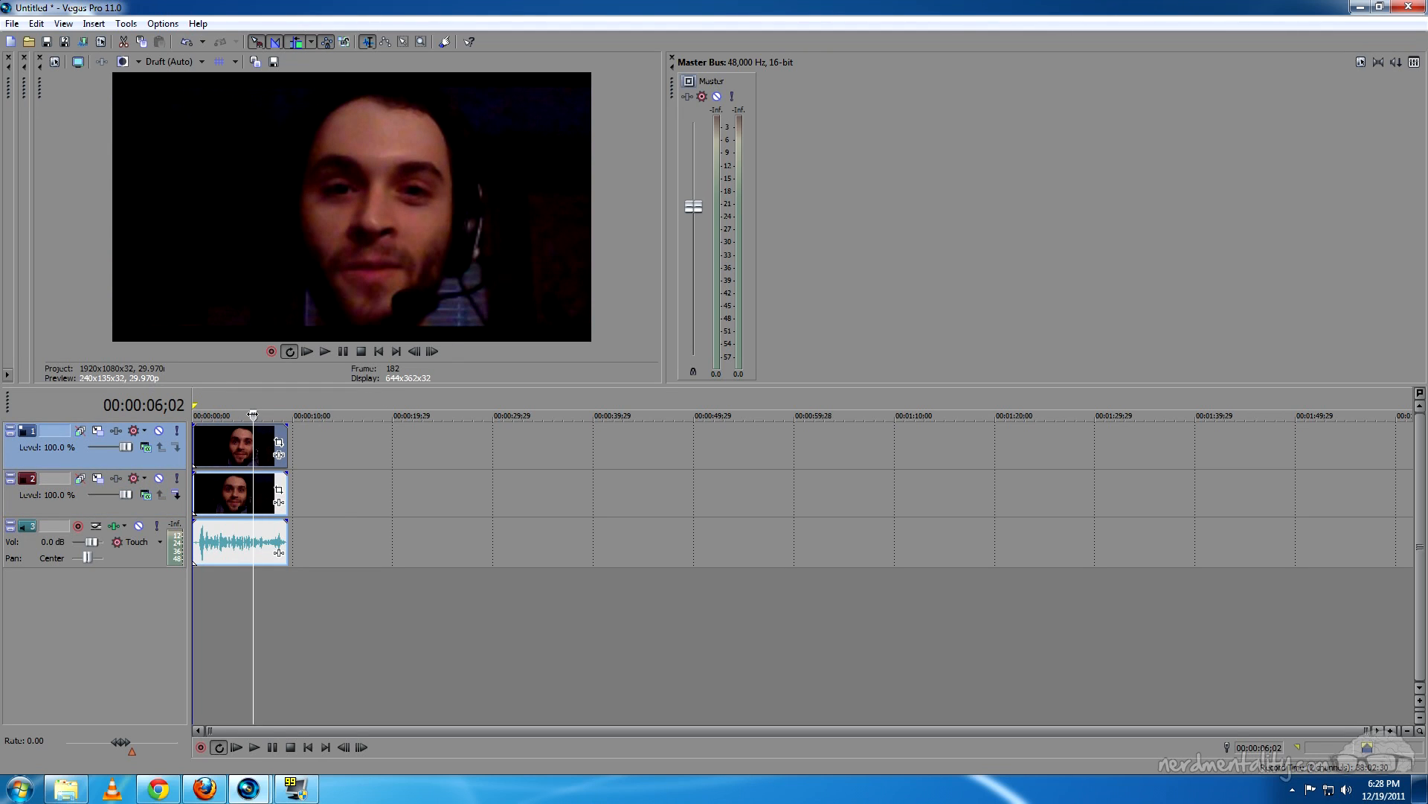
click(308, 747)
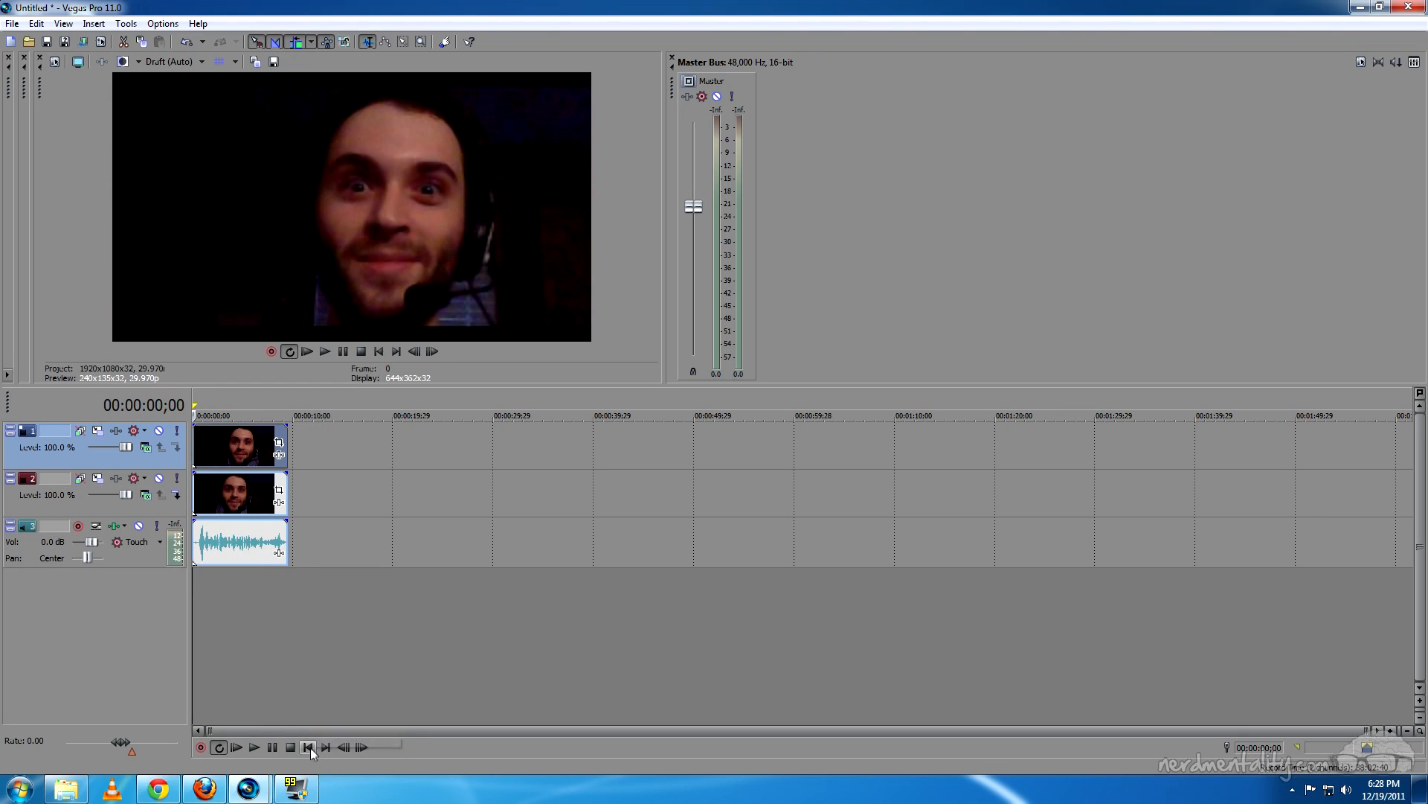
In the upper video track's Track Motion, turn off Lock Aspect Ratio and set the width to 960
click(98, 432)
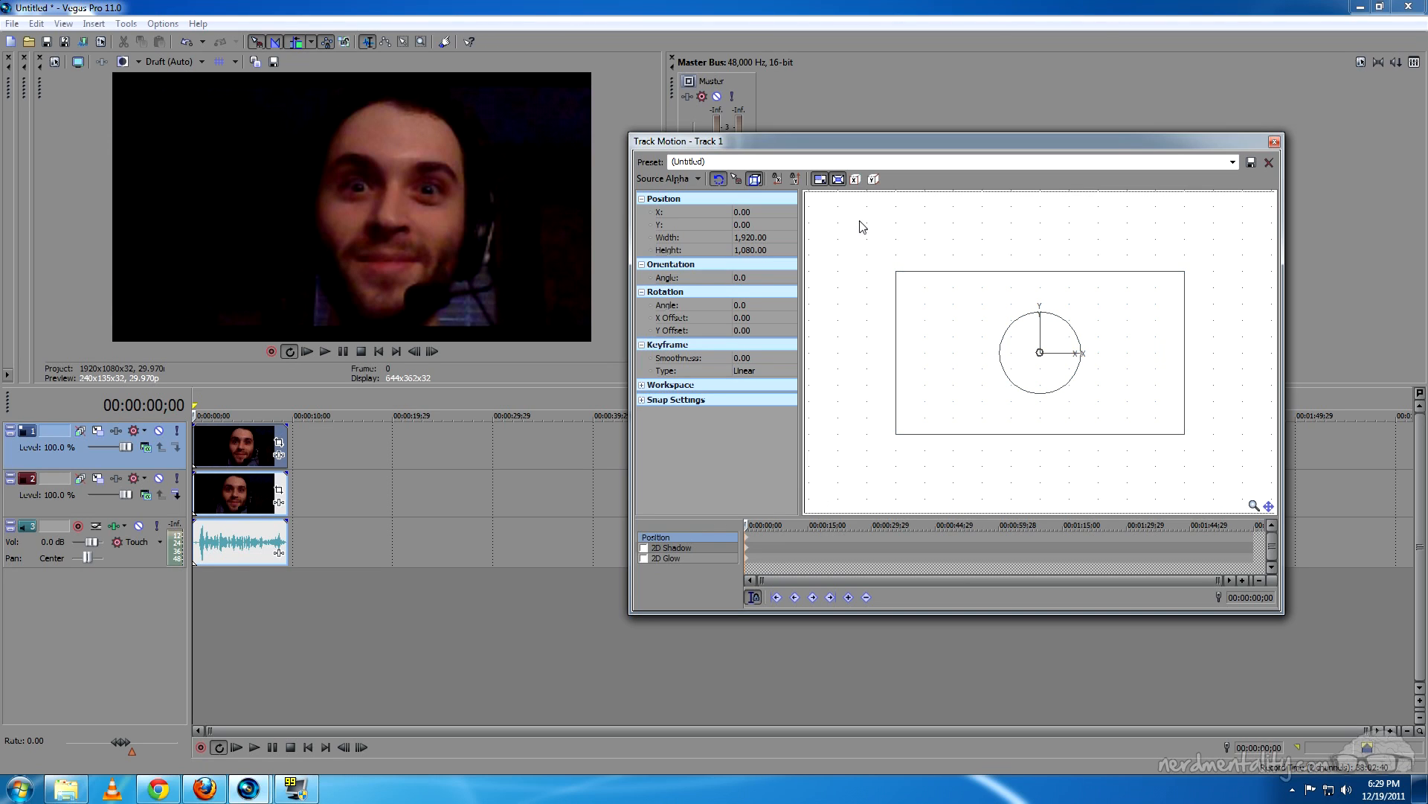
click(821, 184)
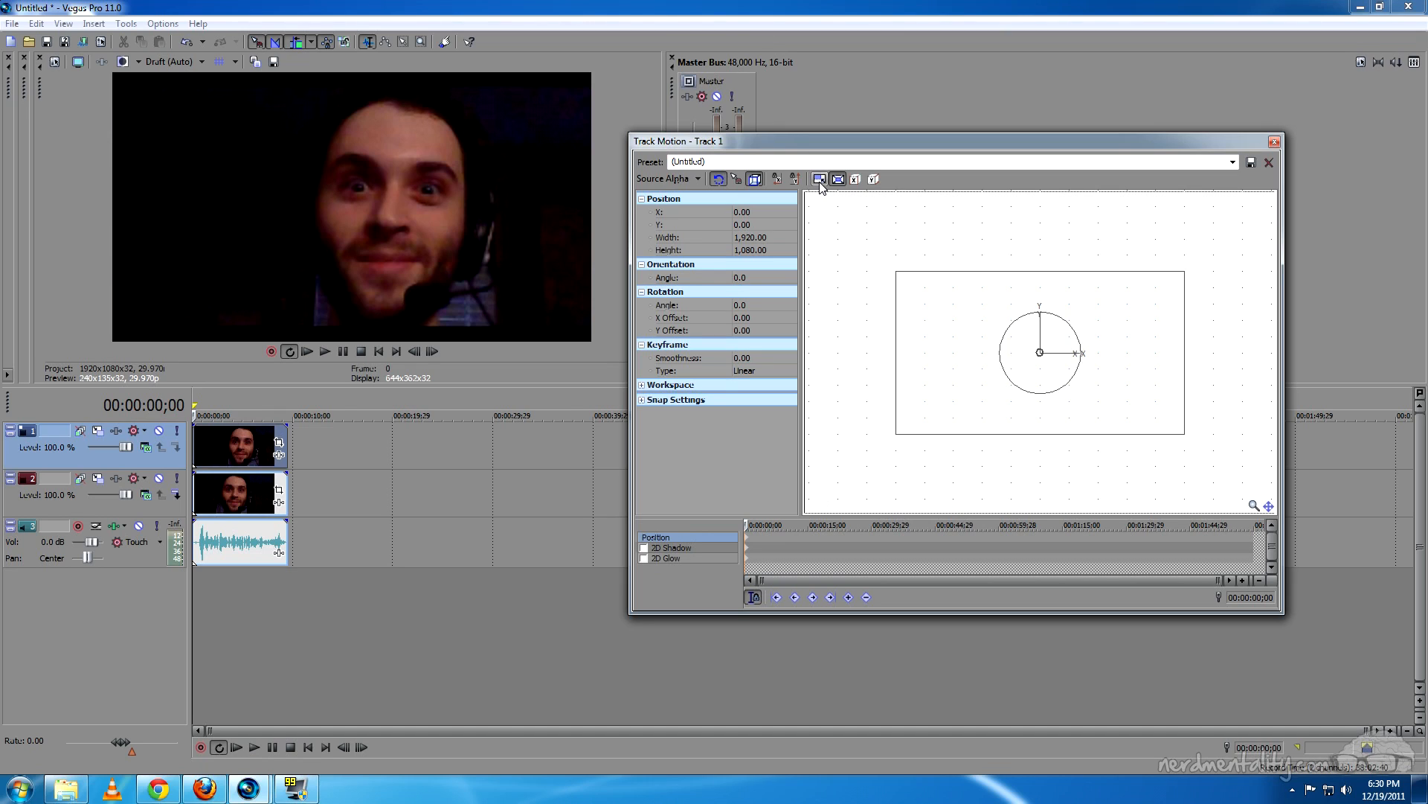
click(771, 236)
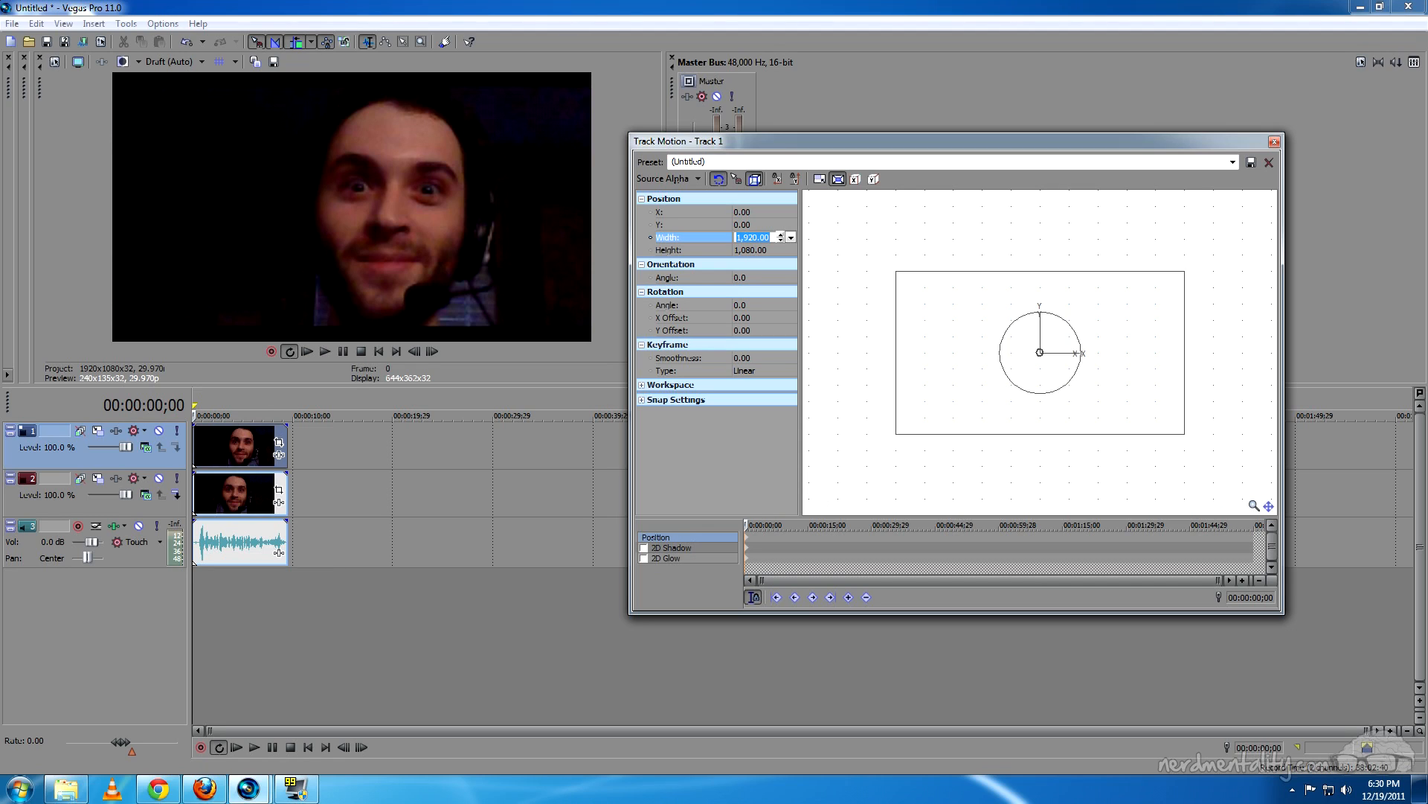
text(960)
key(Return)
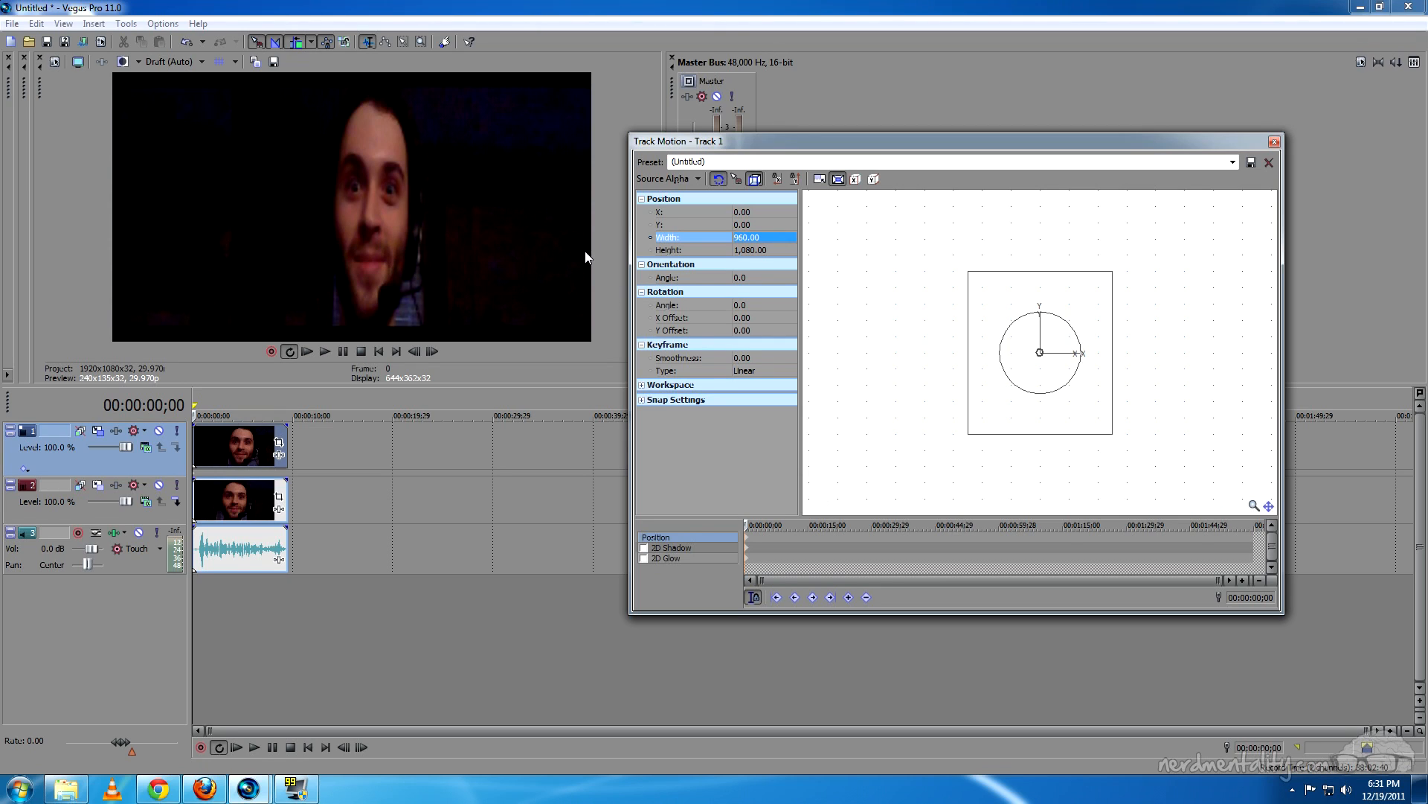
Set the upper video track's X position to 480 and close its Track Motion settings
click(744, 212)
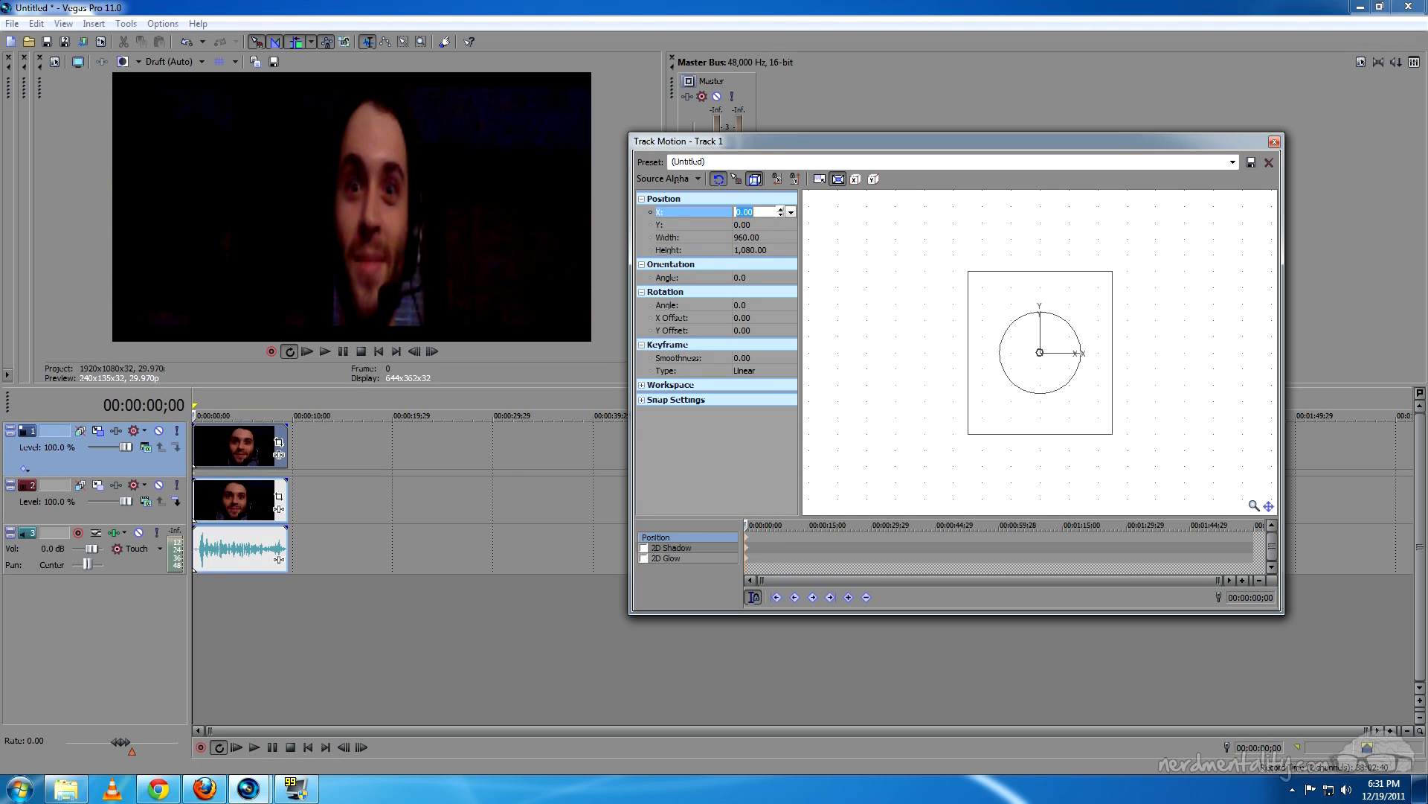
text(480)
key(Return)
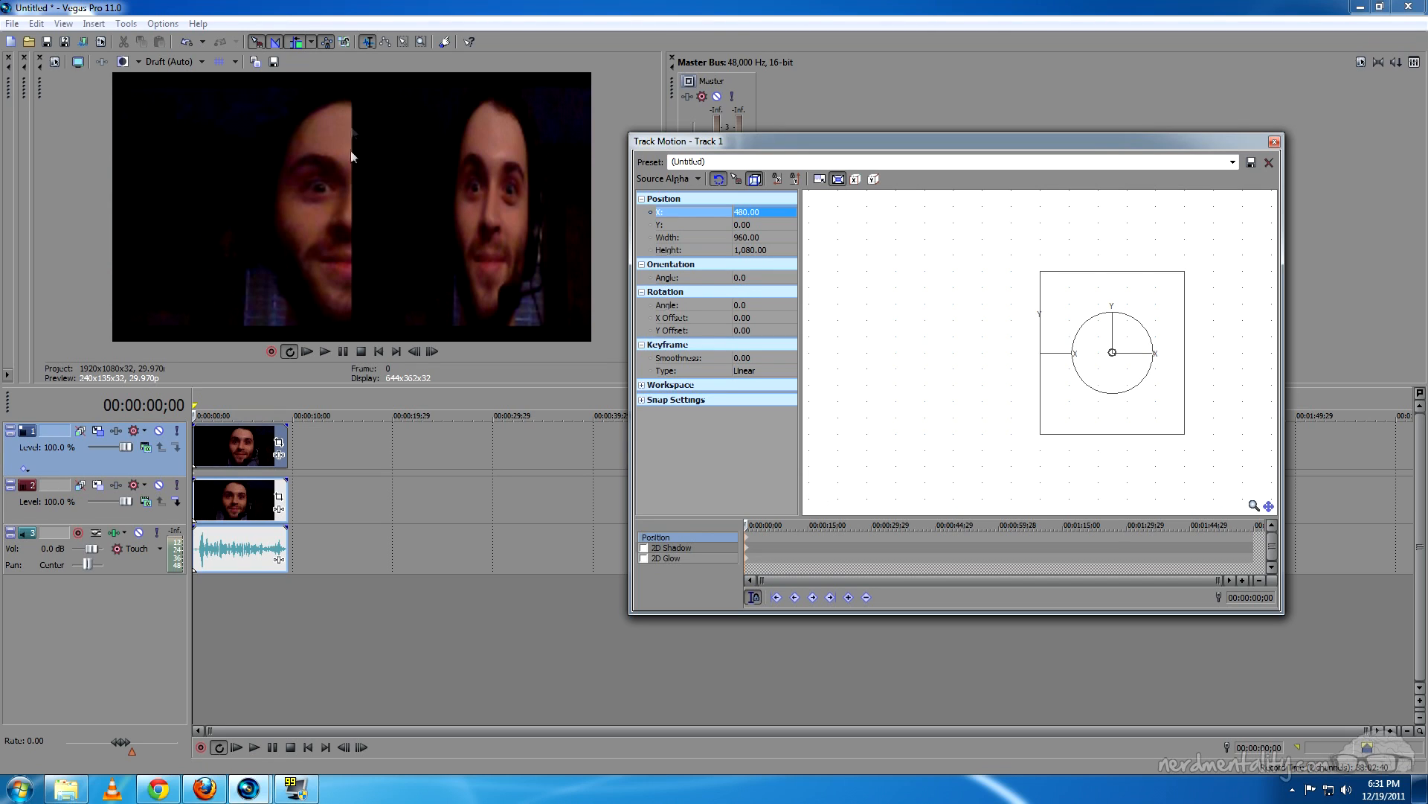
click(1274, 141)
In the lower video track's Track Motion, turn off Lock Aspect Ratio and set the width to 960
click(214, 488)
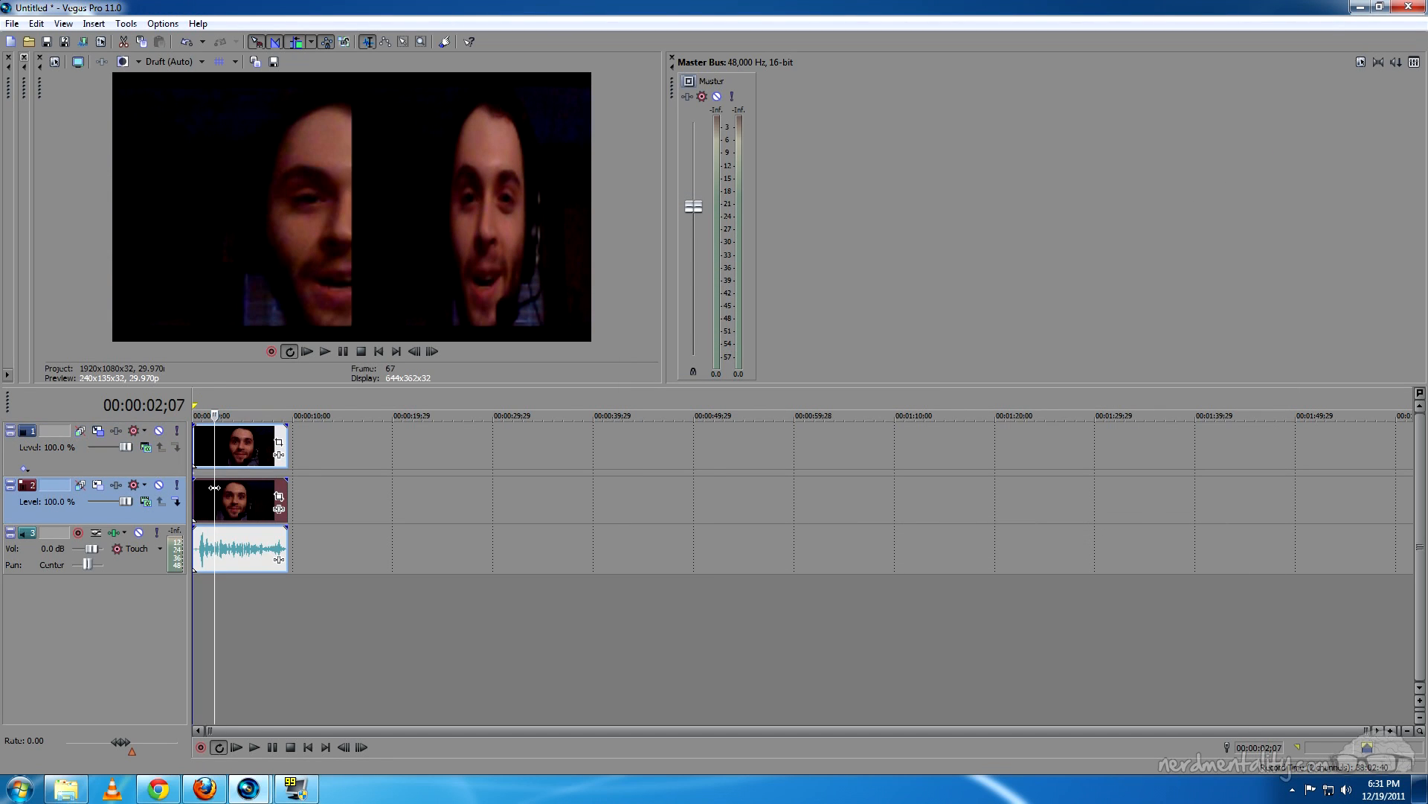
click(101, 492)
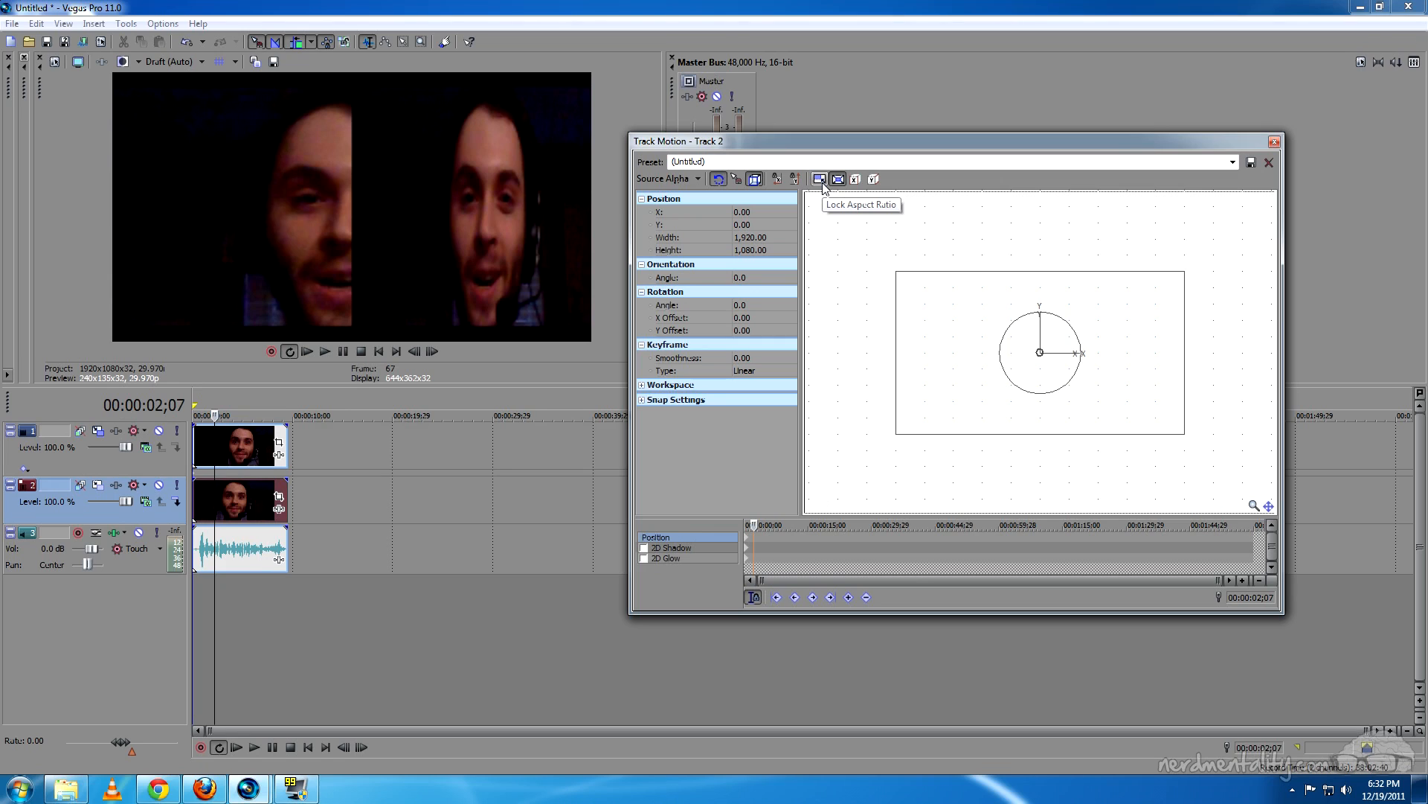
click(756, 237)
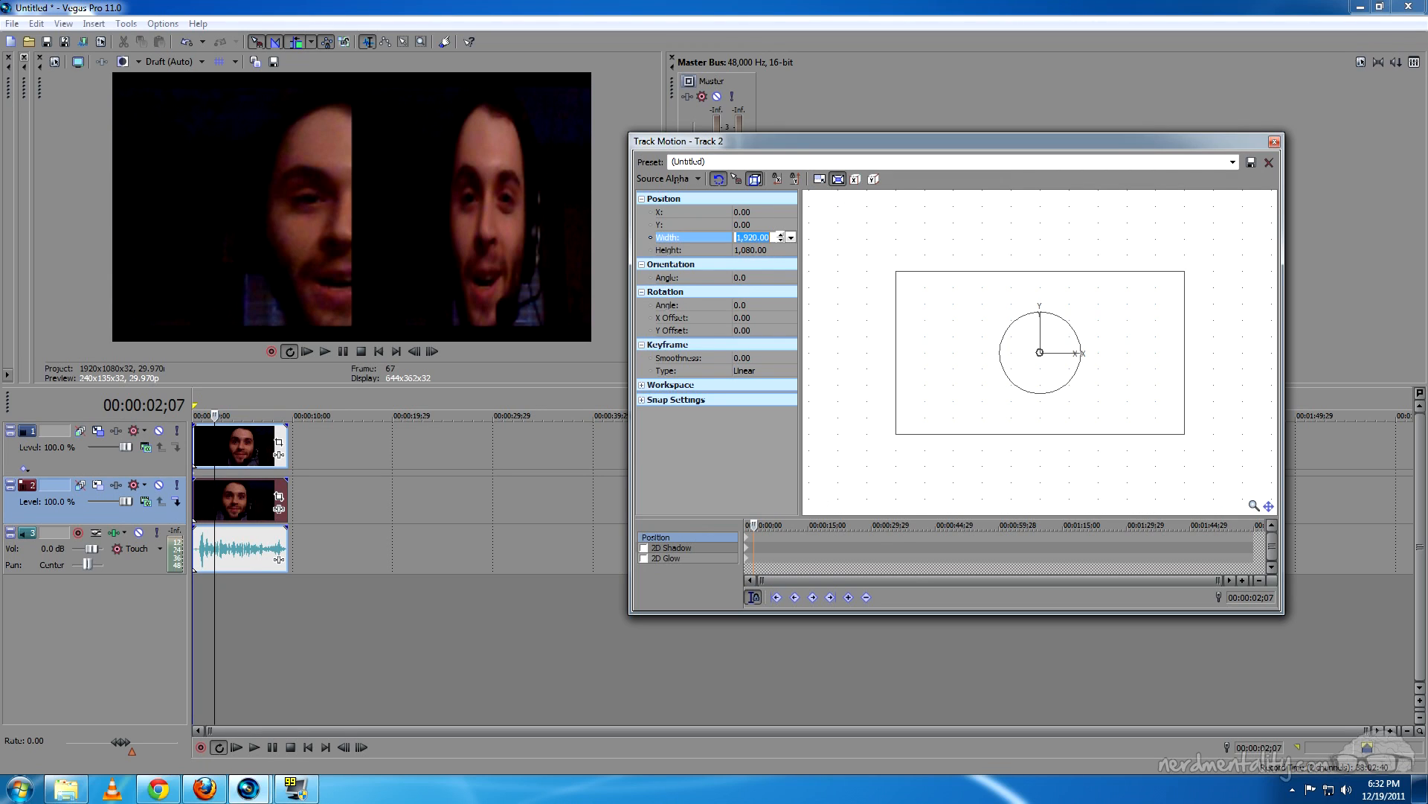
text(960)
key(Return)
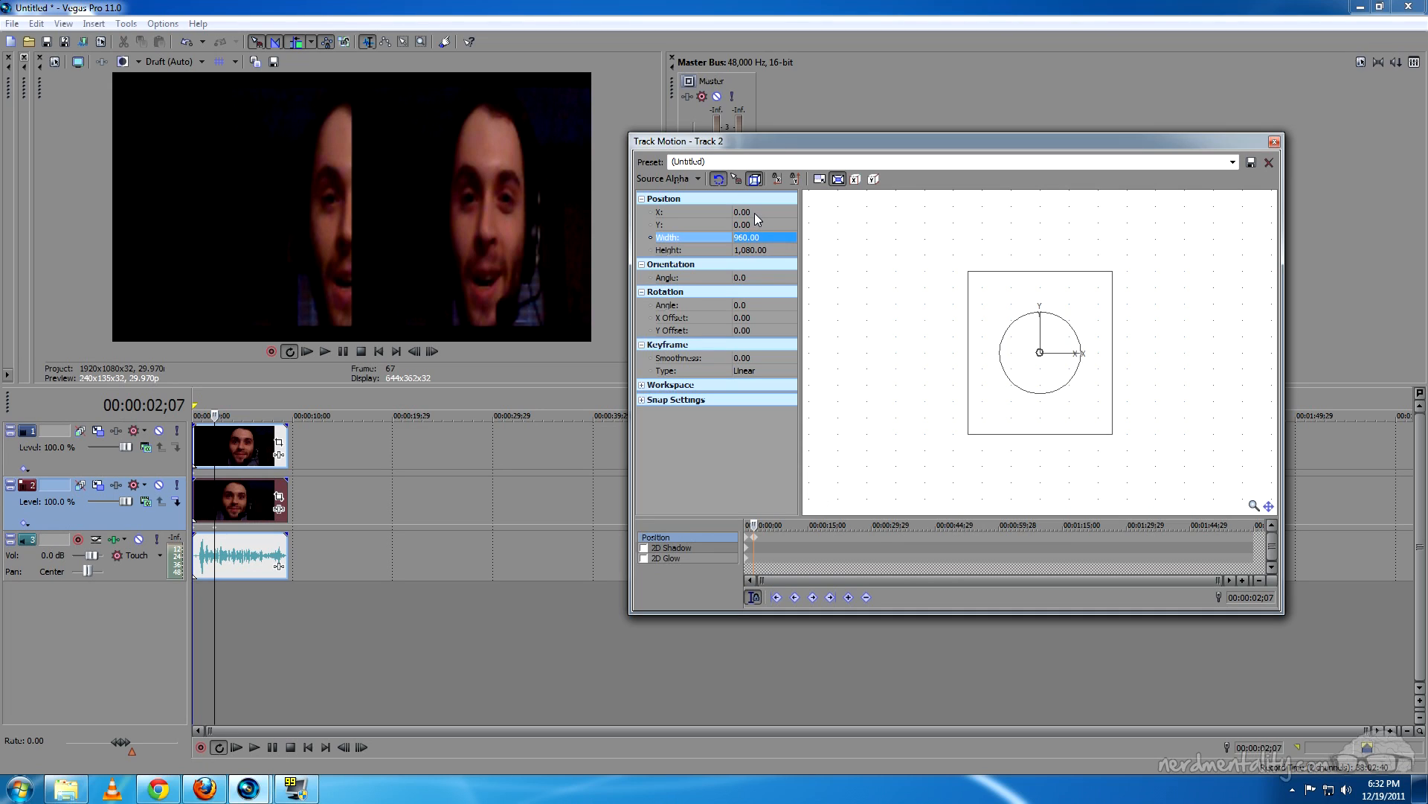
Set the lower video track's X position to -480 and close its Track Motion settings
click(754, 213)
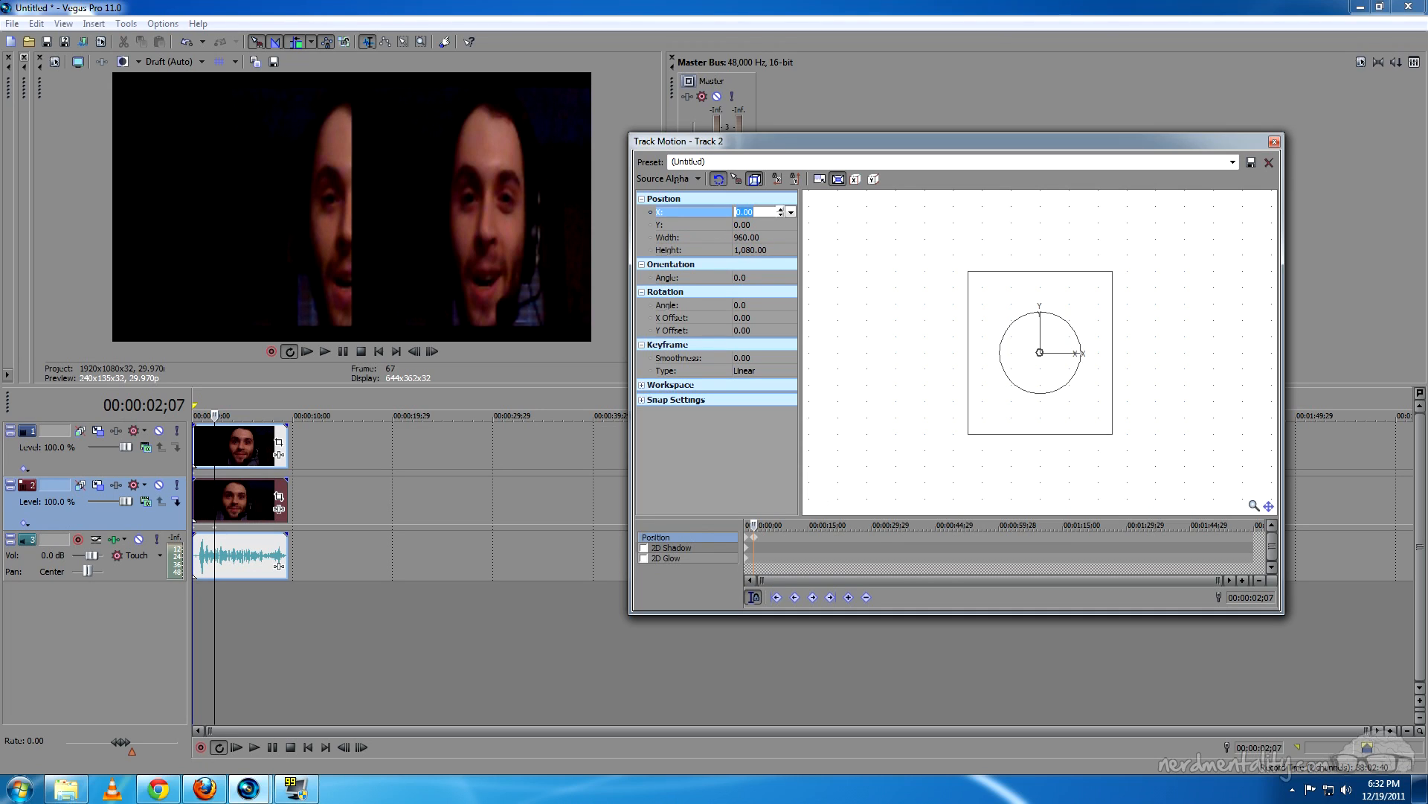
text(-480)
key(Return)
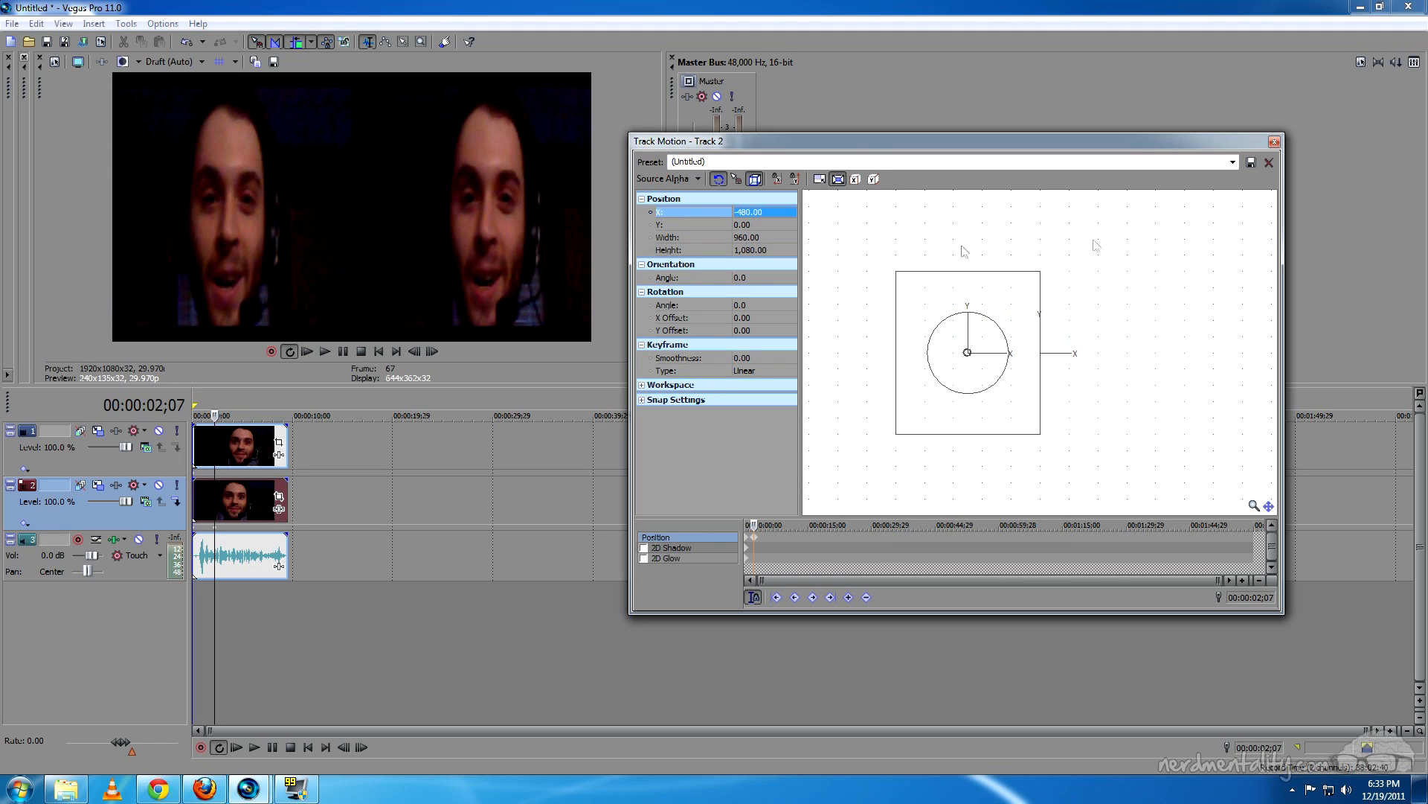
click(1274, 142)
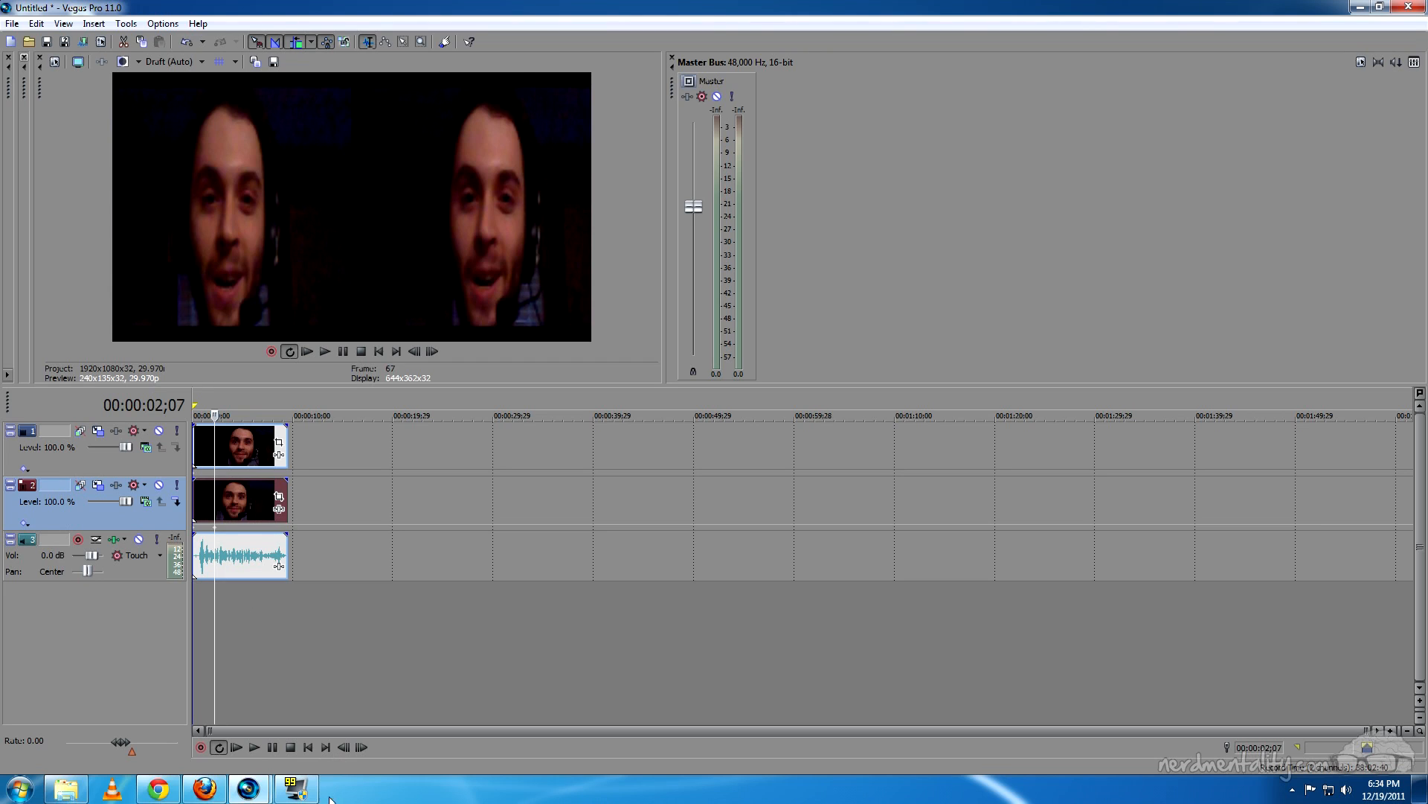
Check the clip's opening and delete the position keyframe at time zero in the lower video track's Track Motion
click(308, 747)
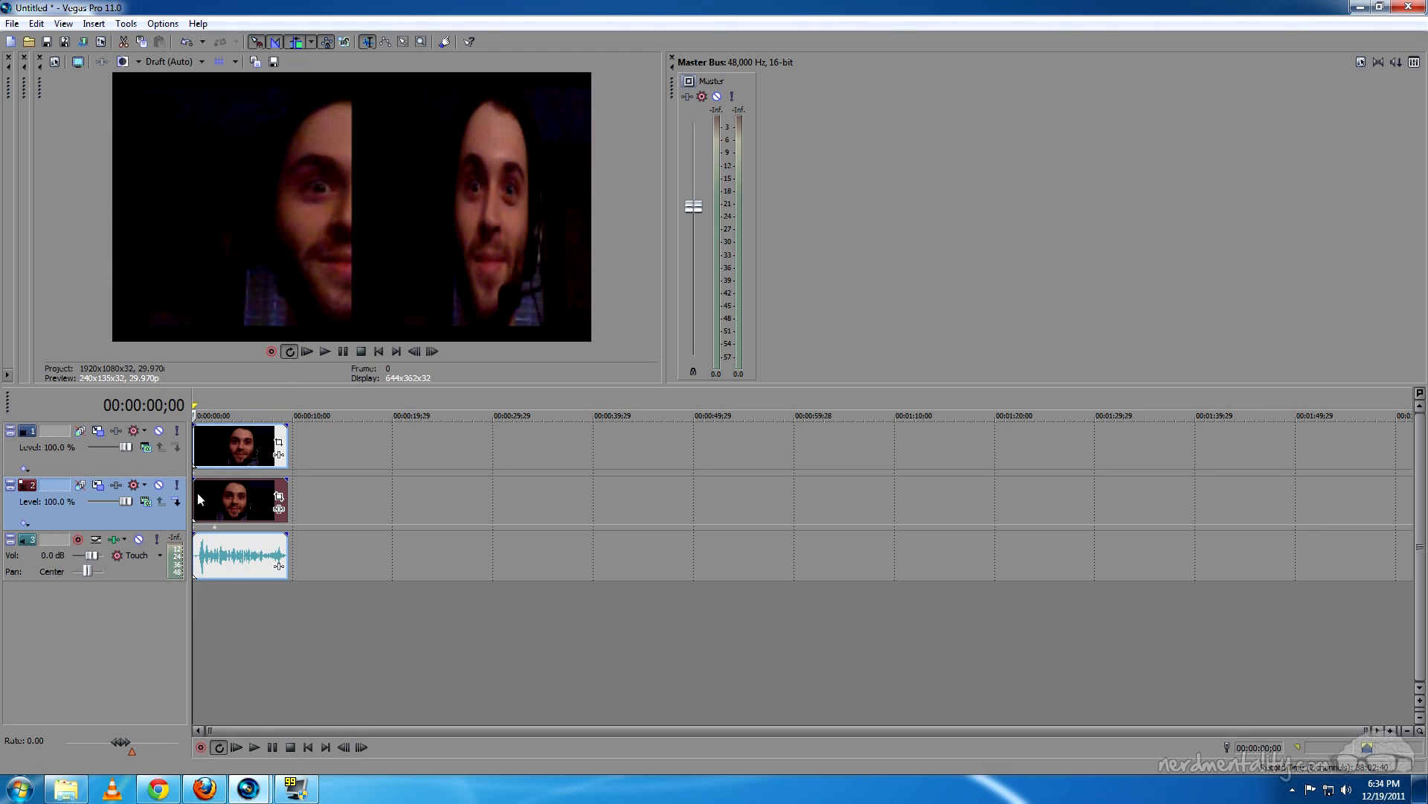
key(space)
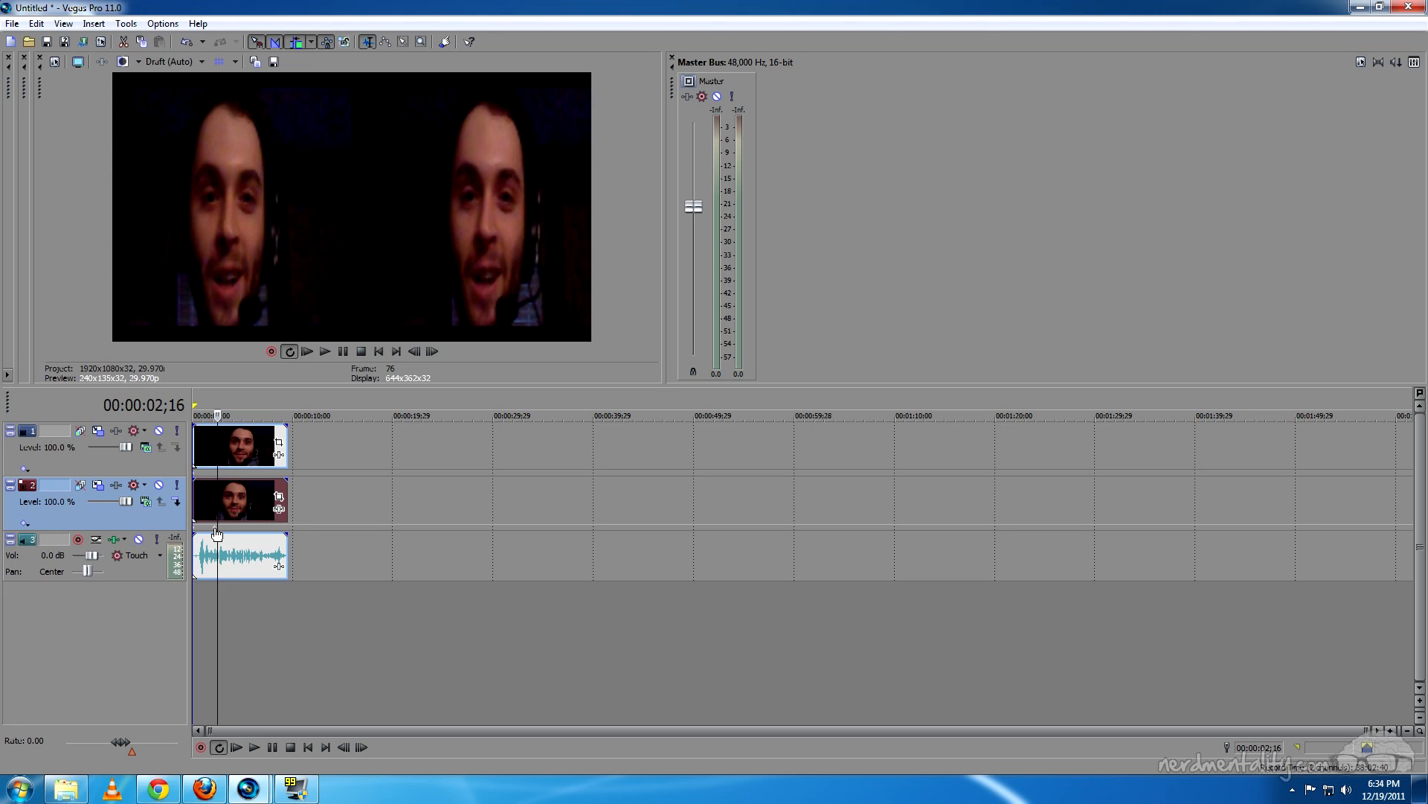
click(98, 485)
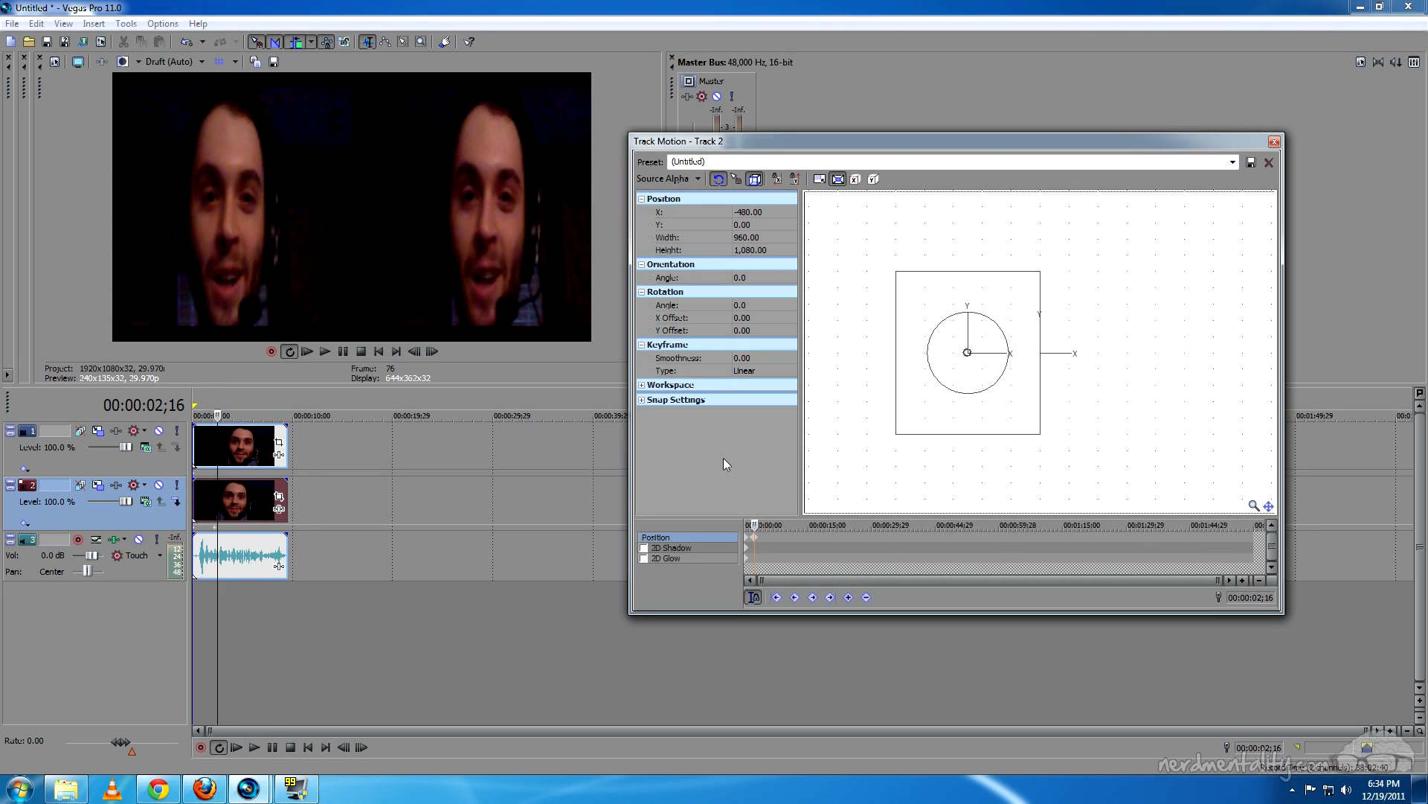
click(756, 537)
scroll(776, 536, up, 2)
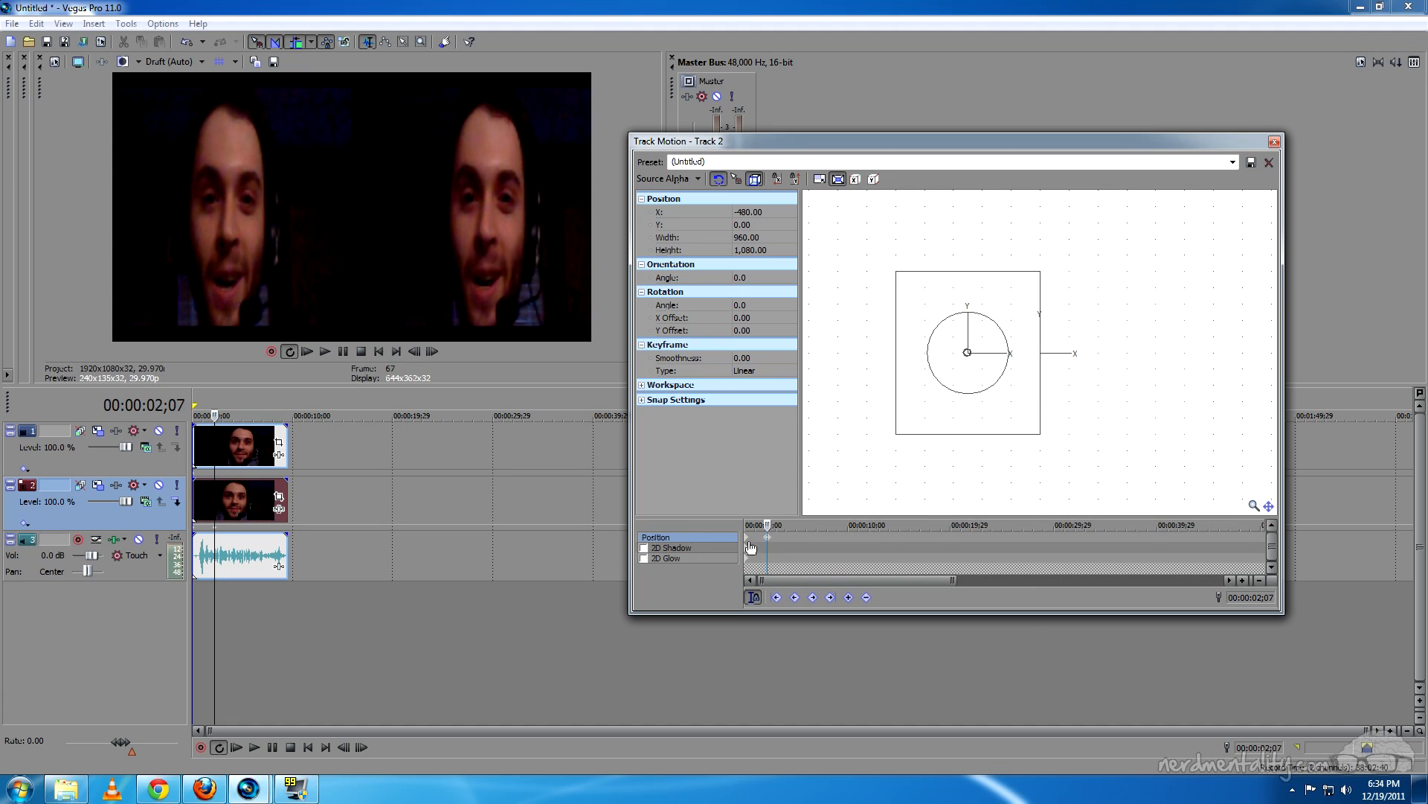
click(748, 545)
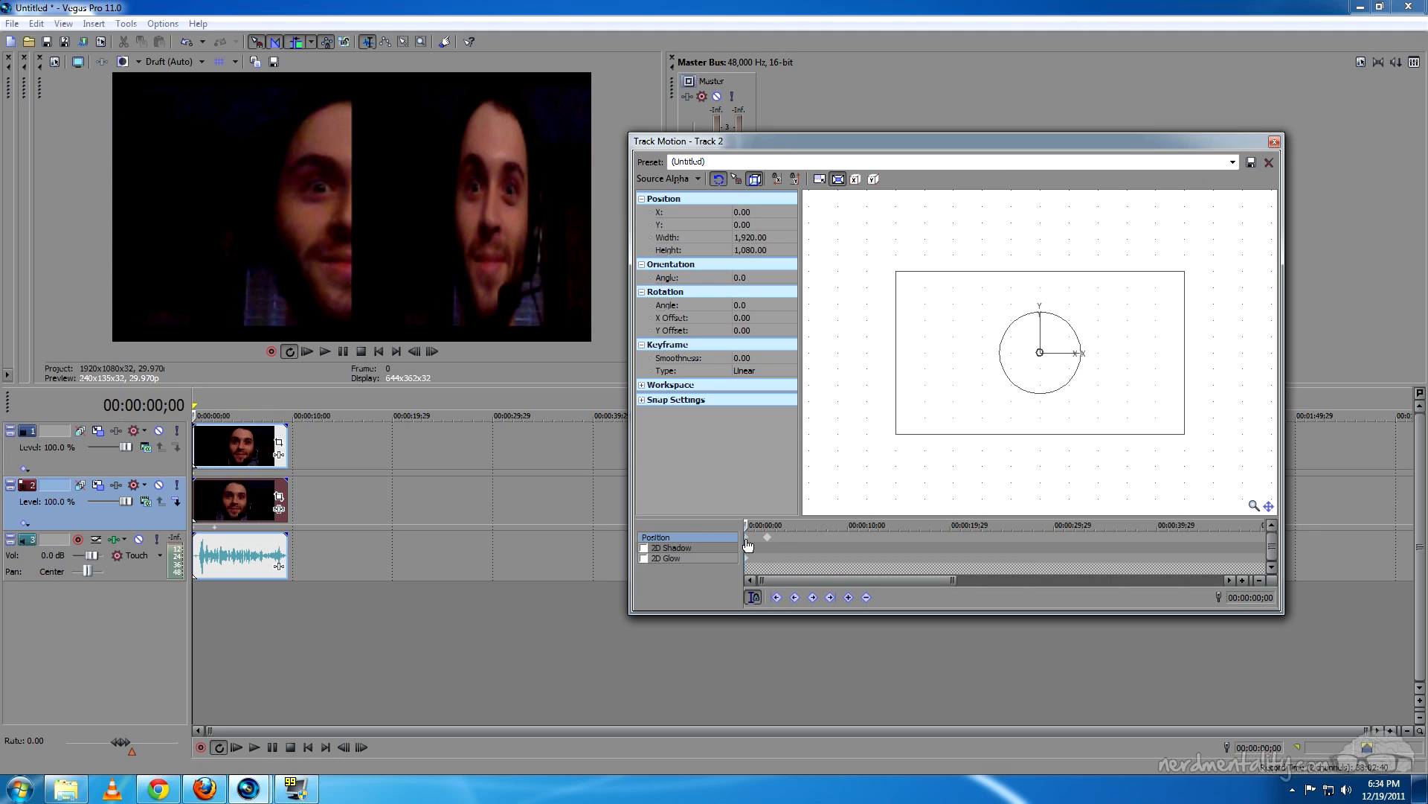
right_click(747, 545)
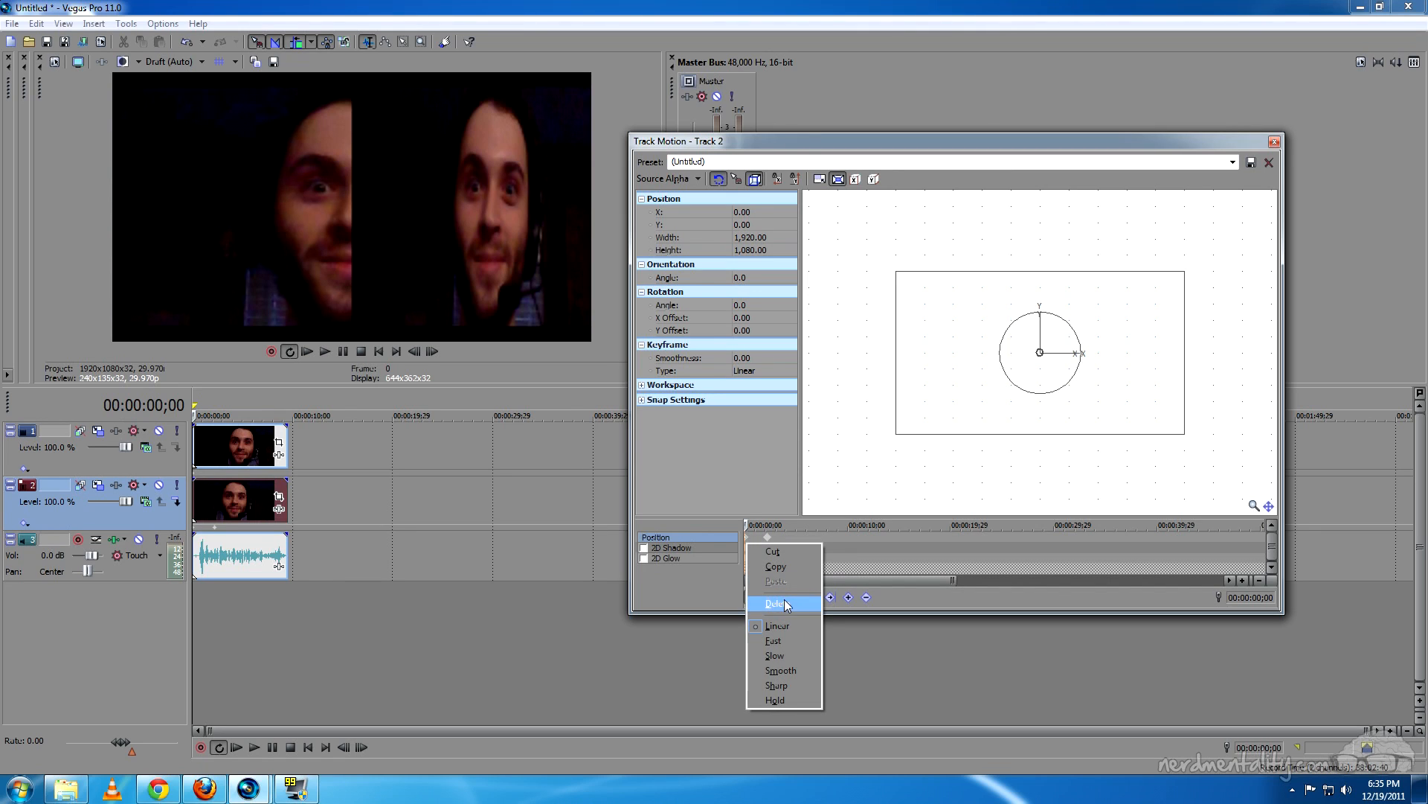
click(784, 600)
Move the lower video track's remaining position keyframe to the start of the timeline and close Track Motion
click(767, 544)
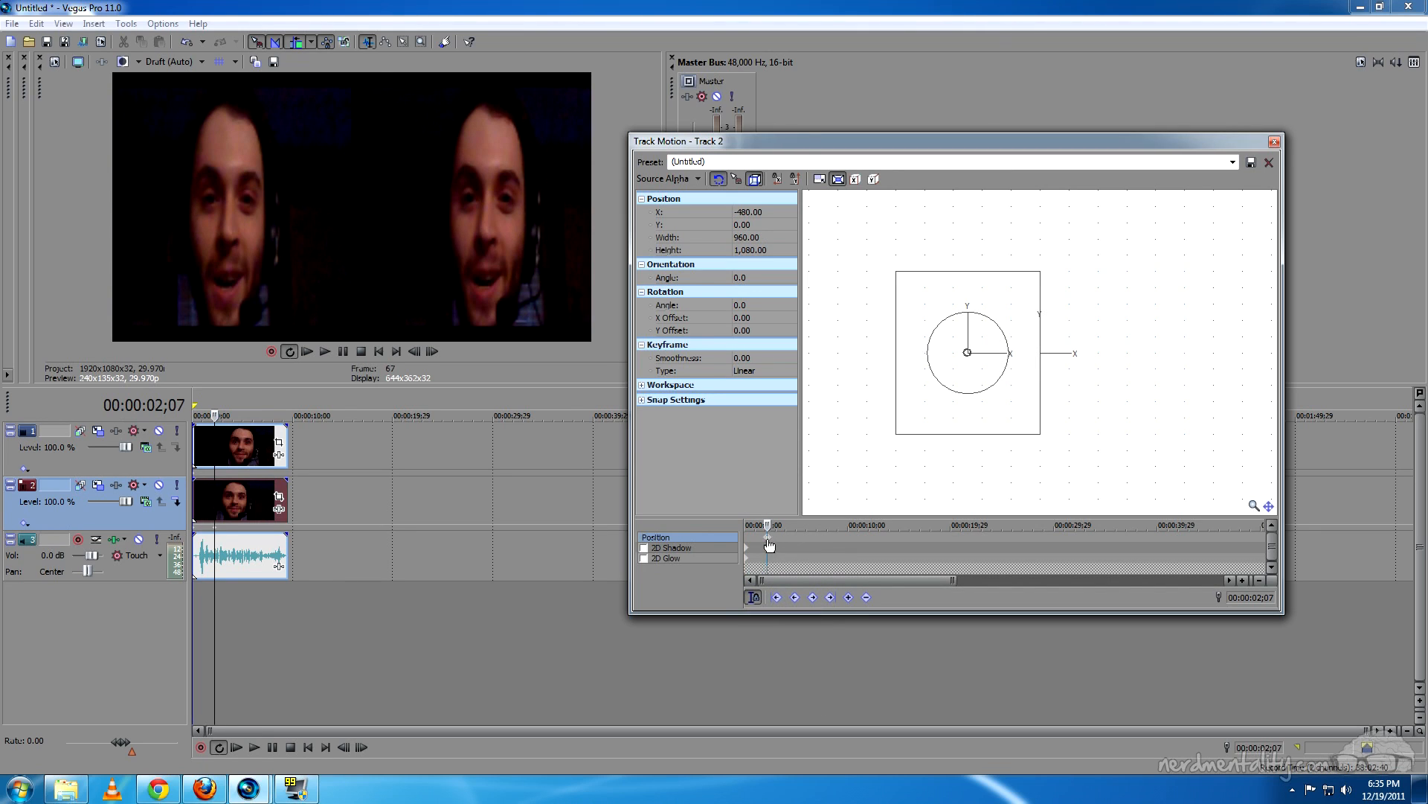
drag(768, 543, 715, 543)
click(1274, 142)
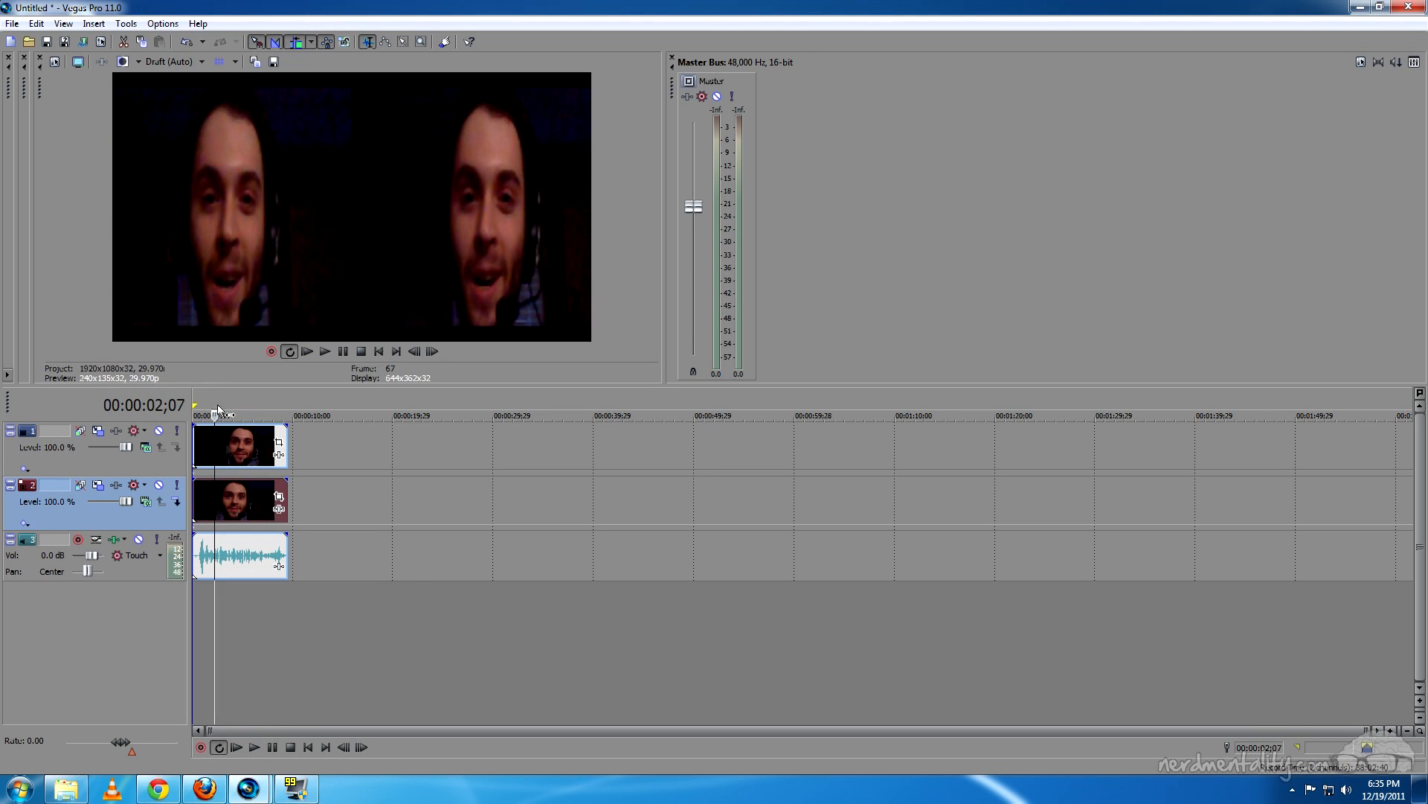
Play the clip from the beginning to check the side-by-side layout, and stop playback
click(307, 747)
click(254, 747)
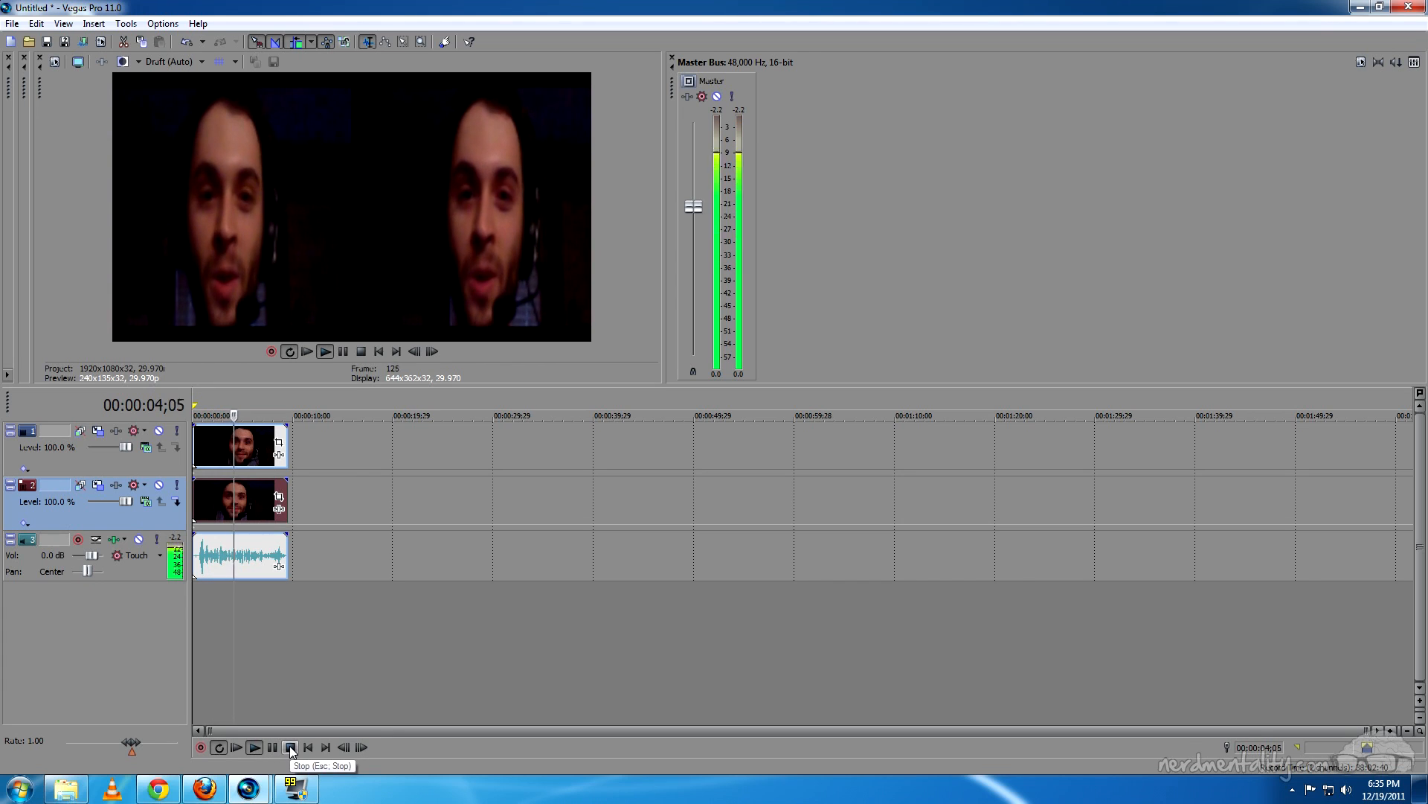
click(290, 747)
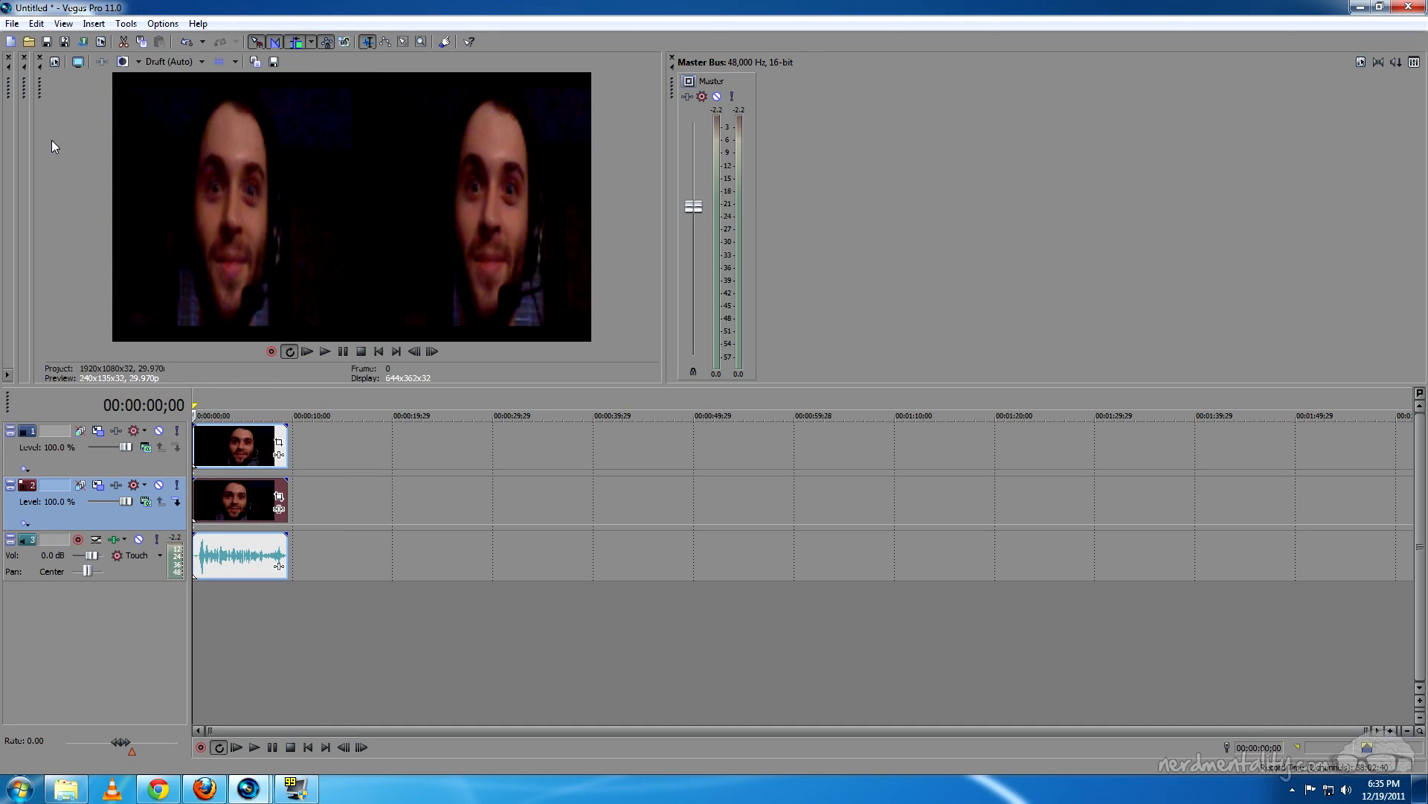
Start a Render As output named windowsTutorial_sideBySide.m2ts and save it in the Tutorial folder
click(12, 23)
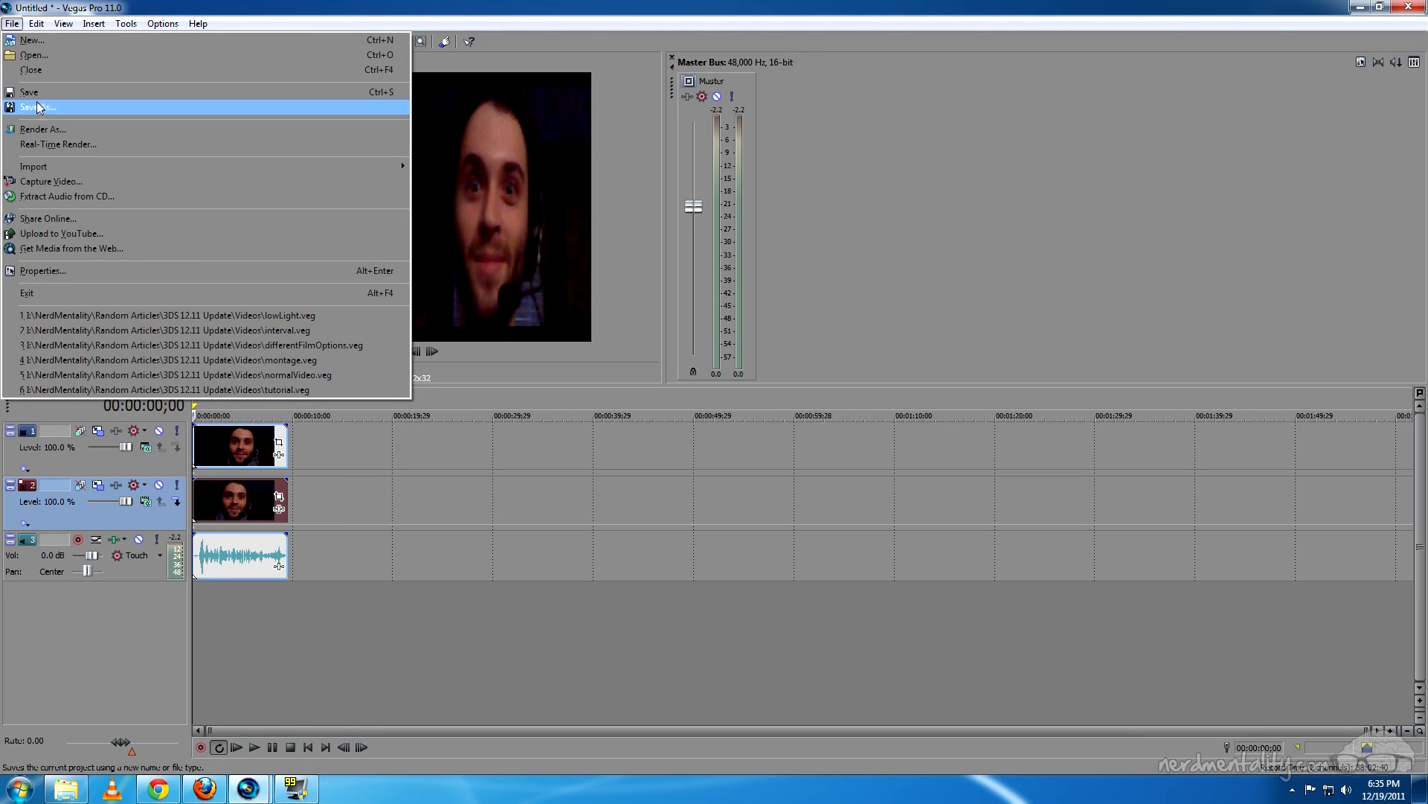
click(47, 129)
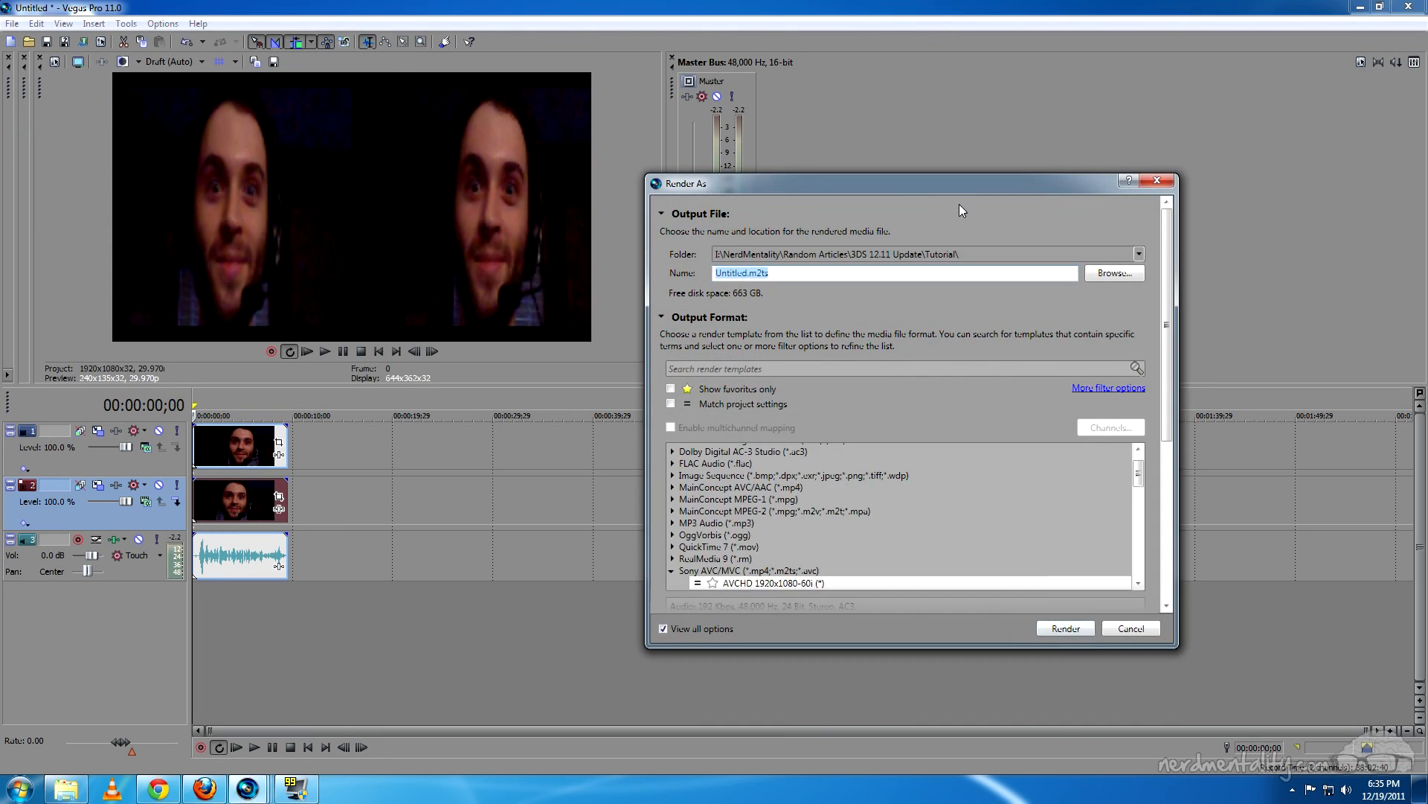
click(747, 273)
drag(742, 273, 616, 256)
key(BackSpace)
text(windowsTutorial)
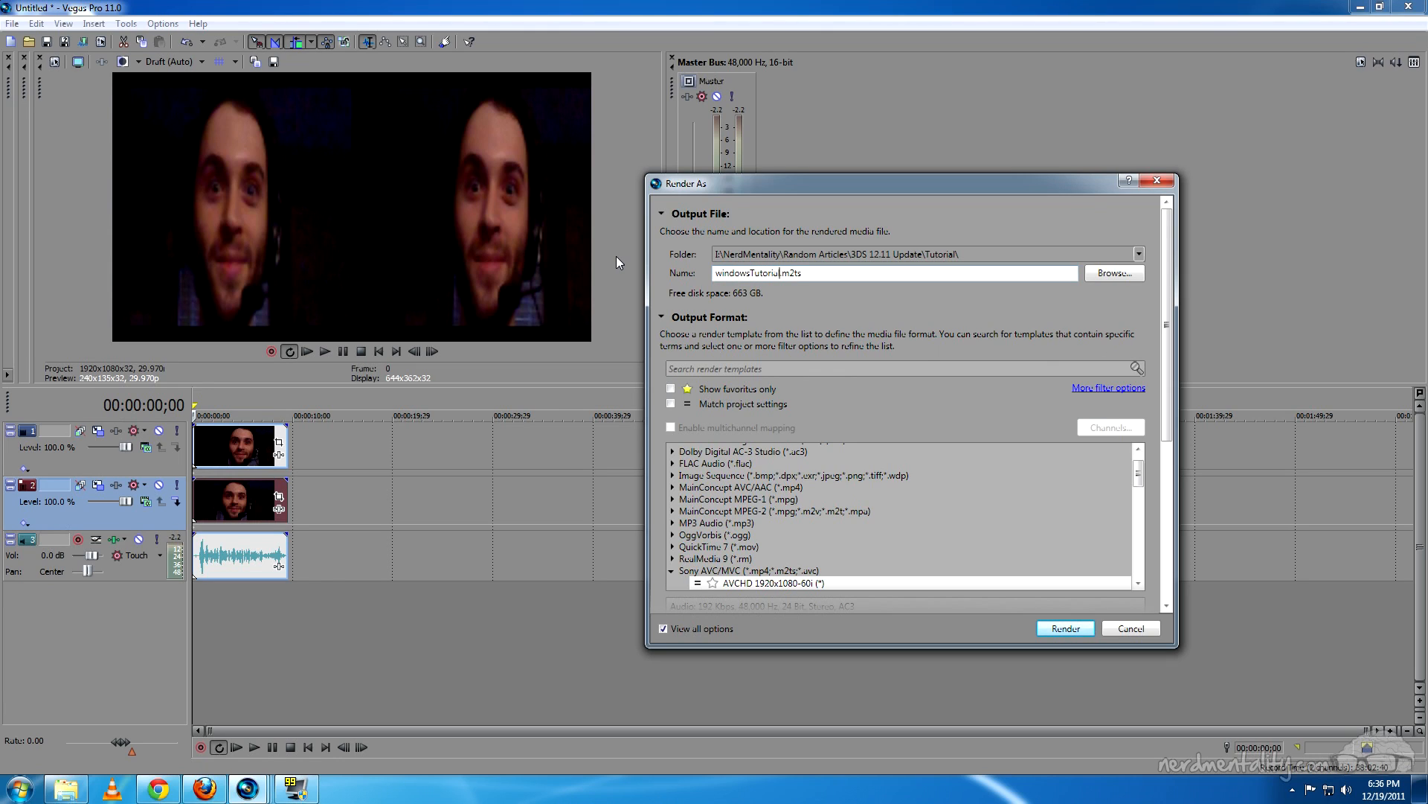
text(_sideBySide)
click(1127, 273)
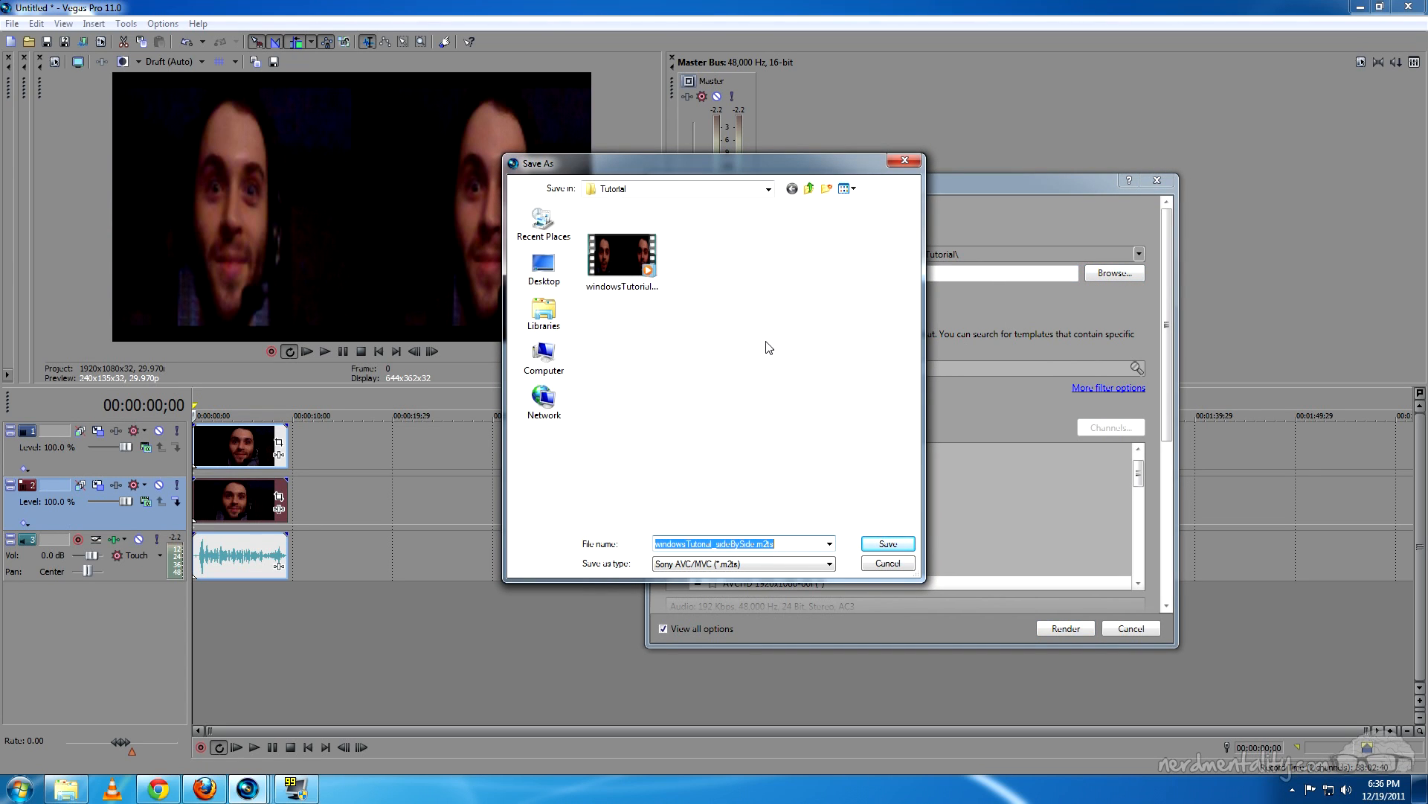
click(887, 544)
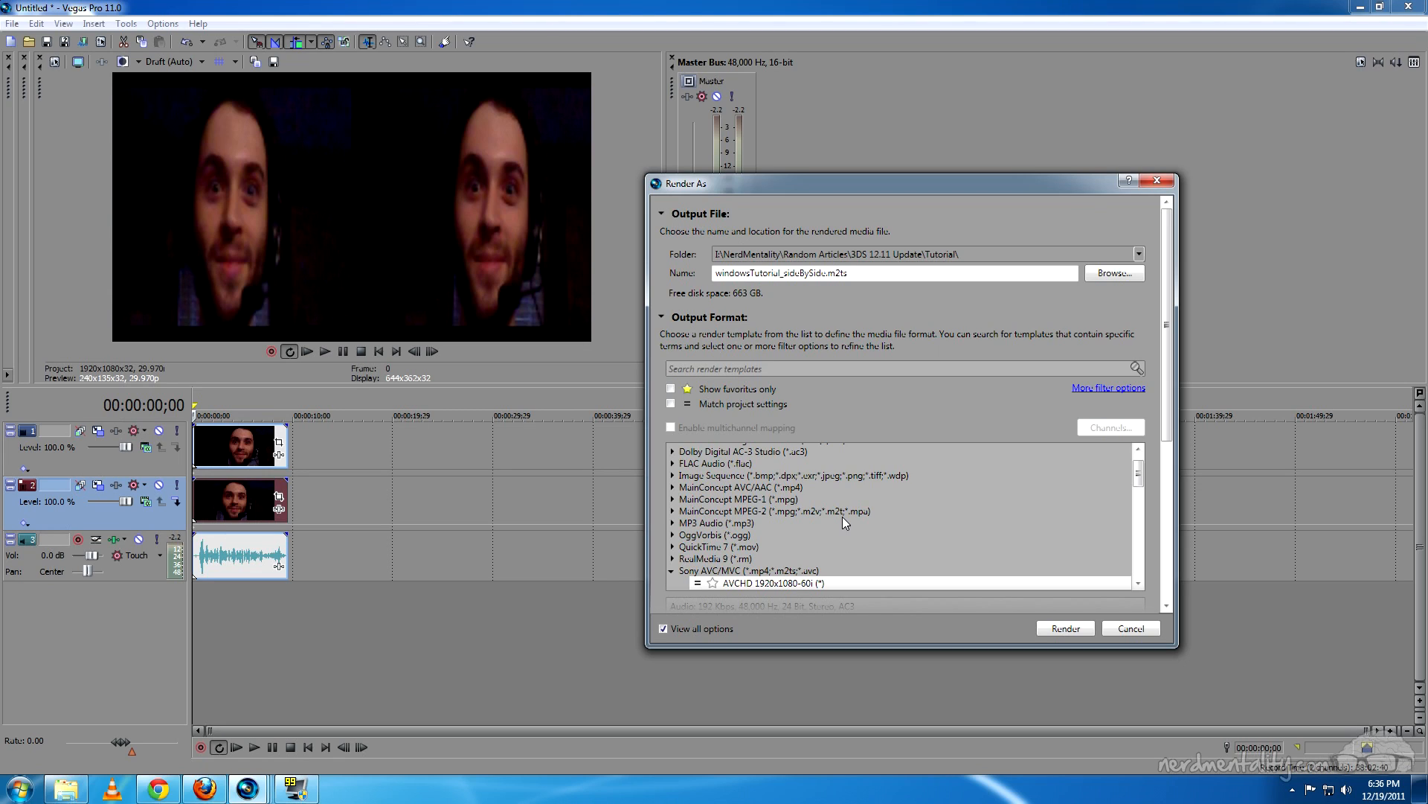
Choose the AVCHD 1920x1080-60i template of the Sony AVC/MVC format for the render
click(722, 571)
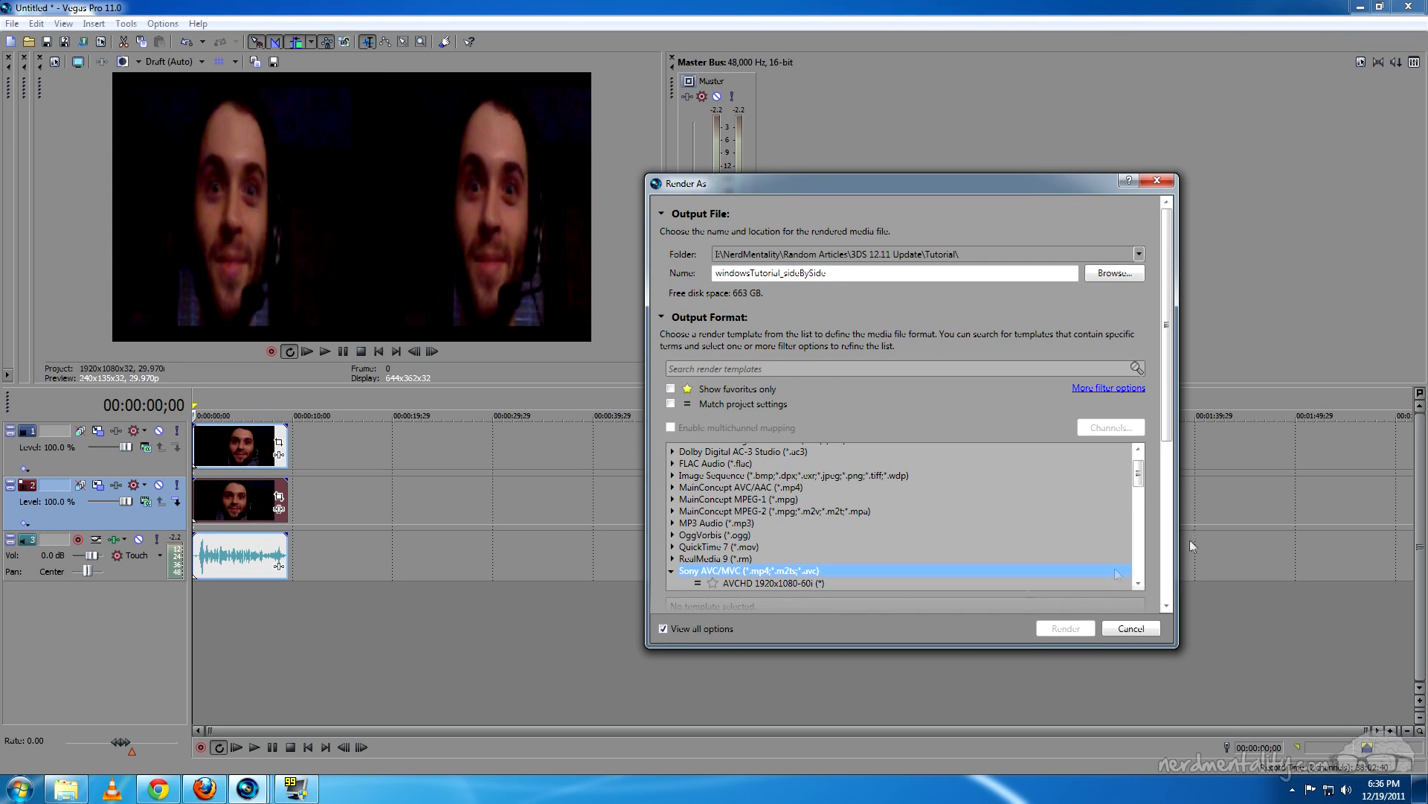
drag(1140, 472, 1154, 531)
click(770, 522)
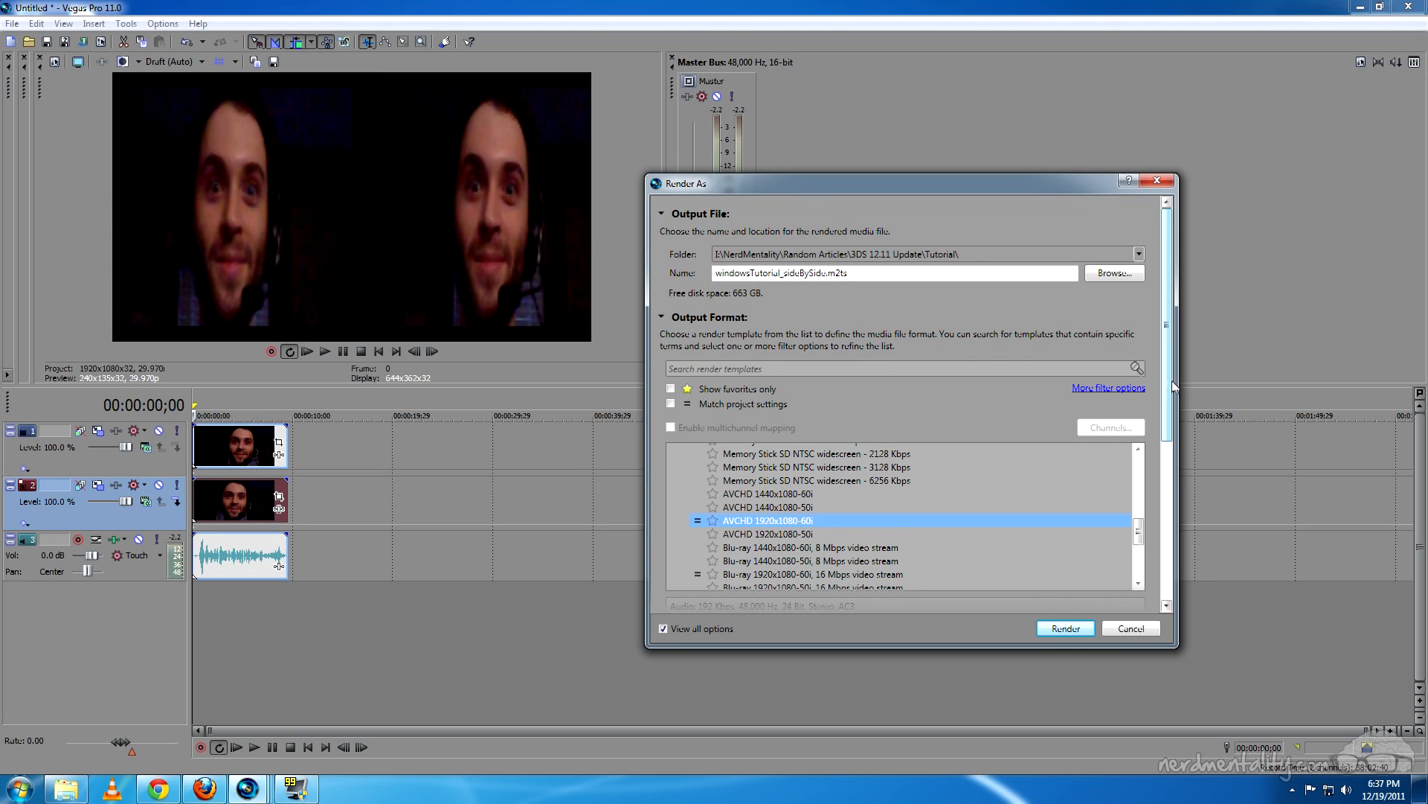
scroll(1157, 461, down, 5)
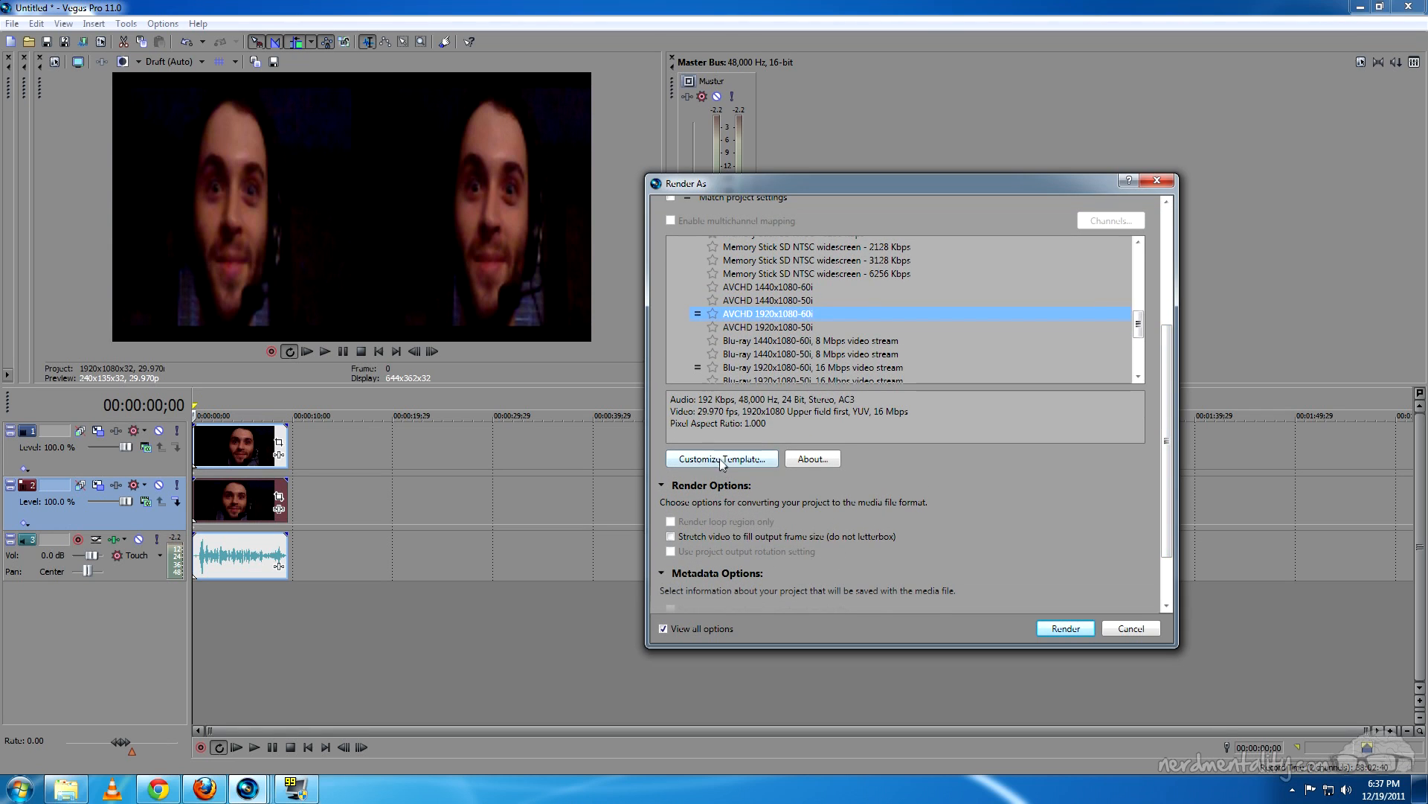
Review the video, audio, system and project settings of the AVCHD 1920x1080-60i template without changing them
click(720, 458)
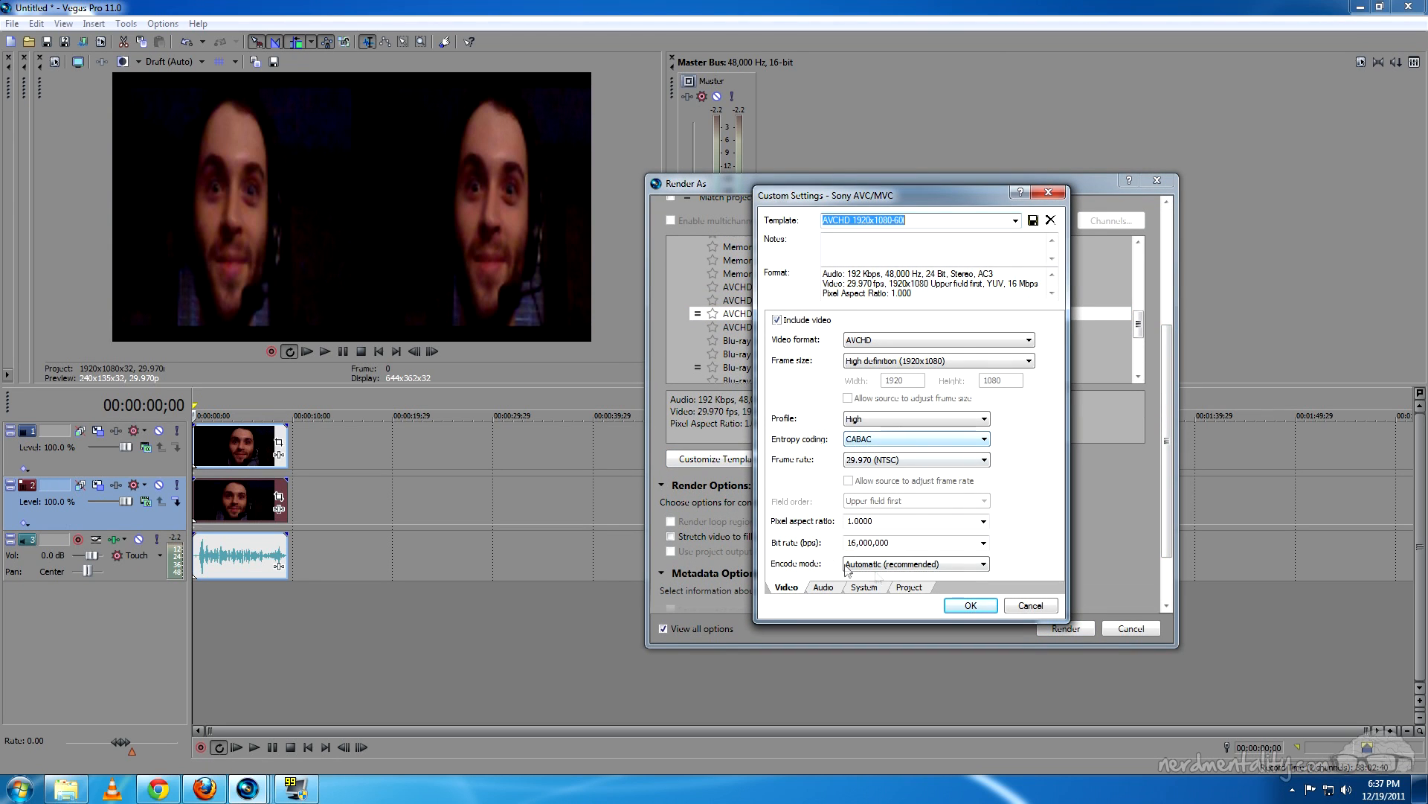
click(834, 589)
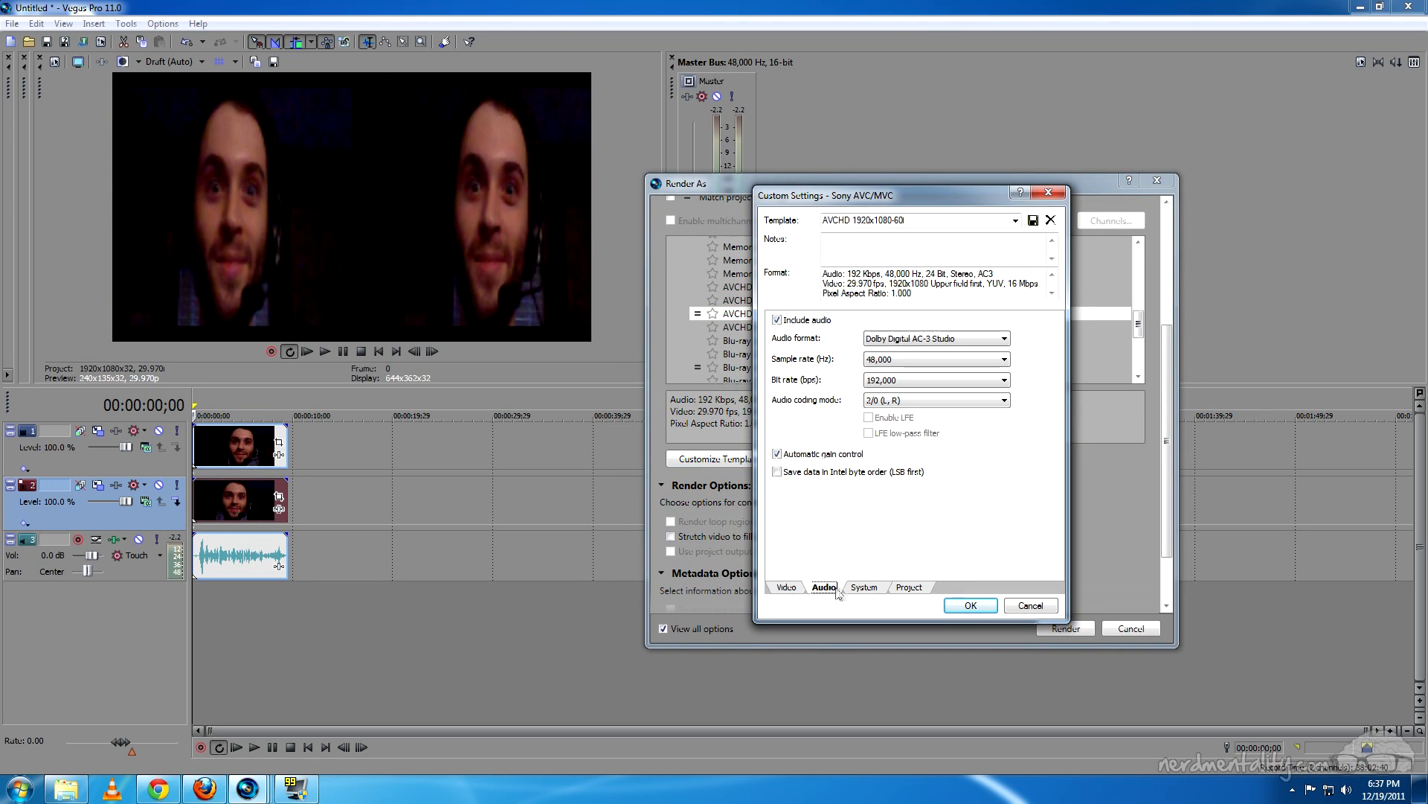
click(864, 587)
click(909, 587)
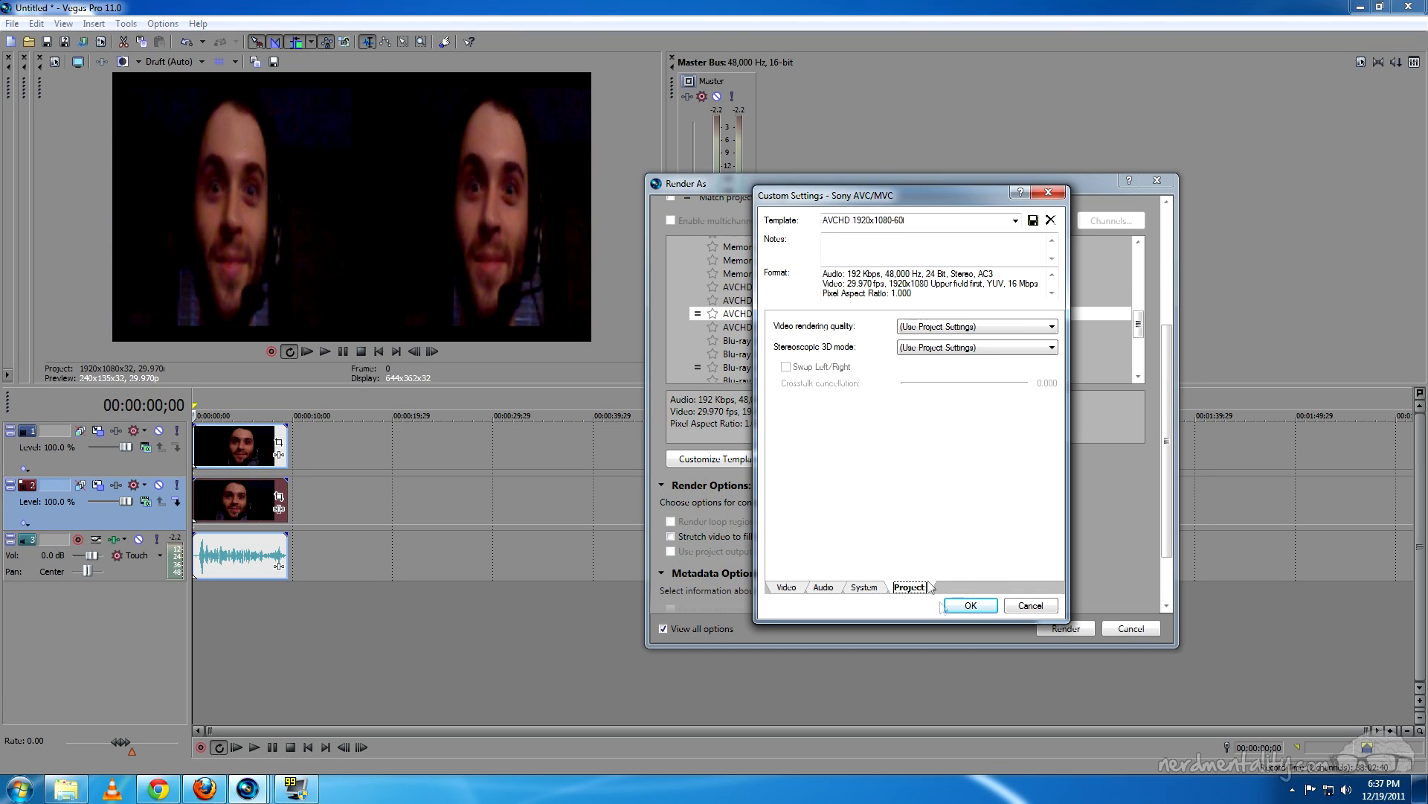
click(1030, 605)
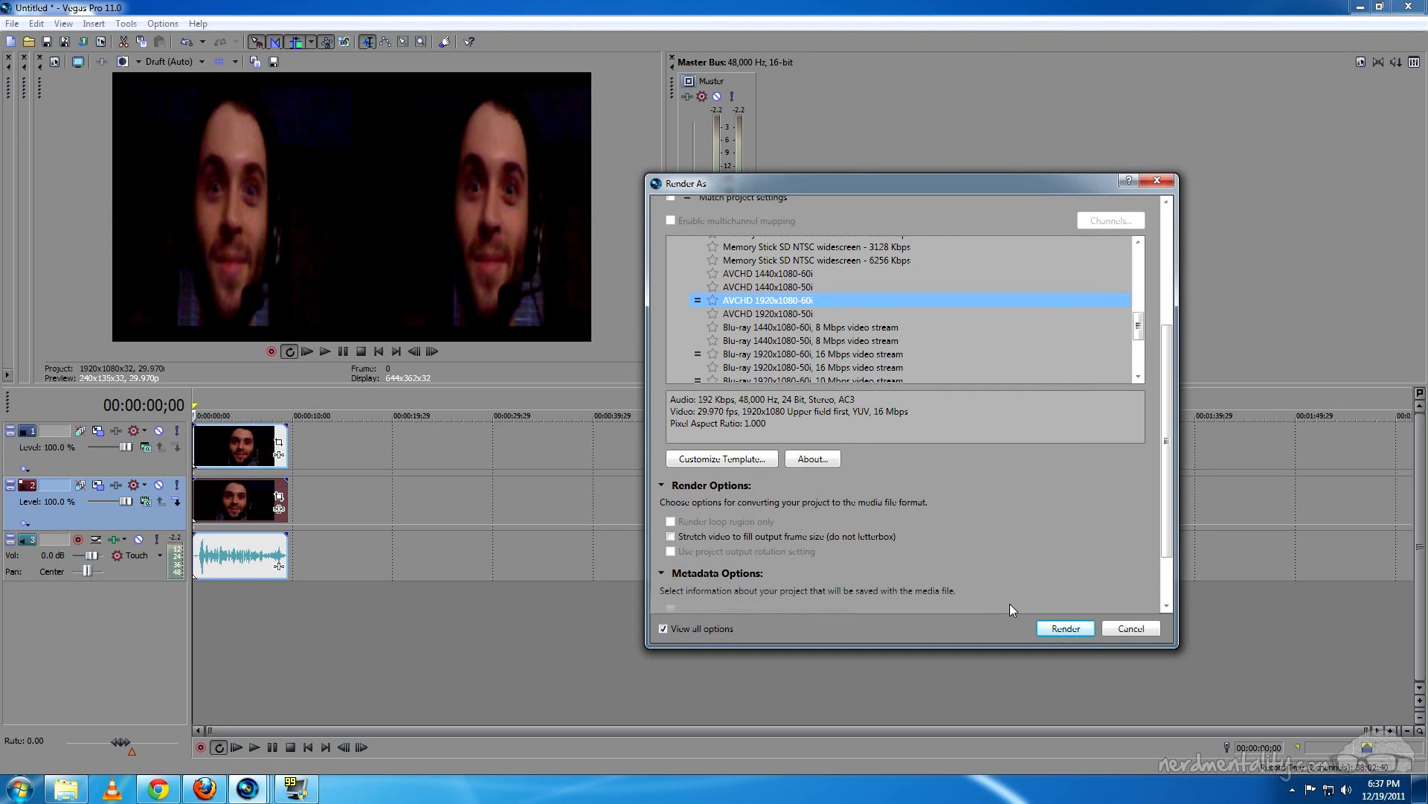
Render the side-by-side video, then open the finished file to check playback and close the player
click(1065, 628)
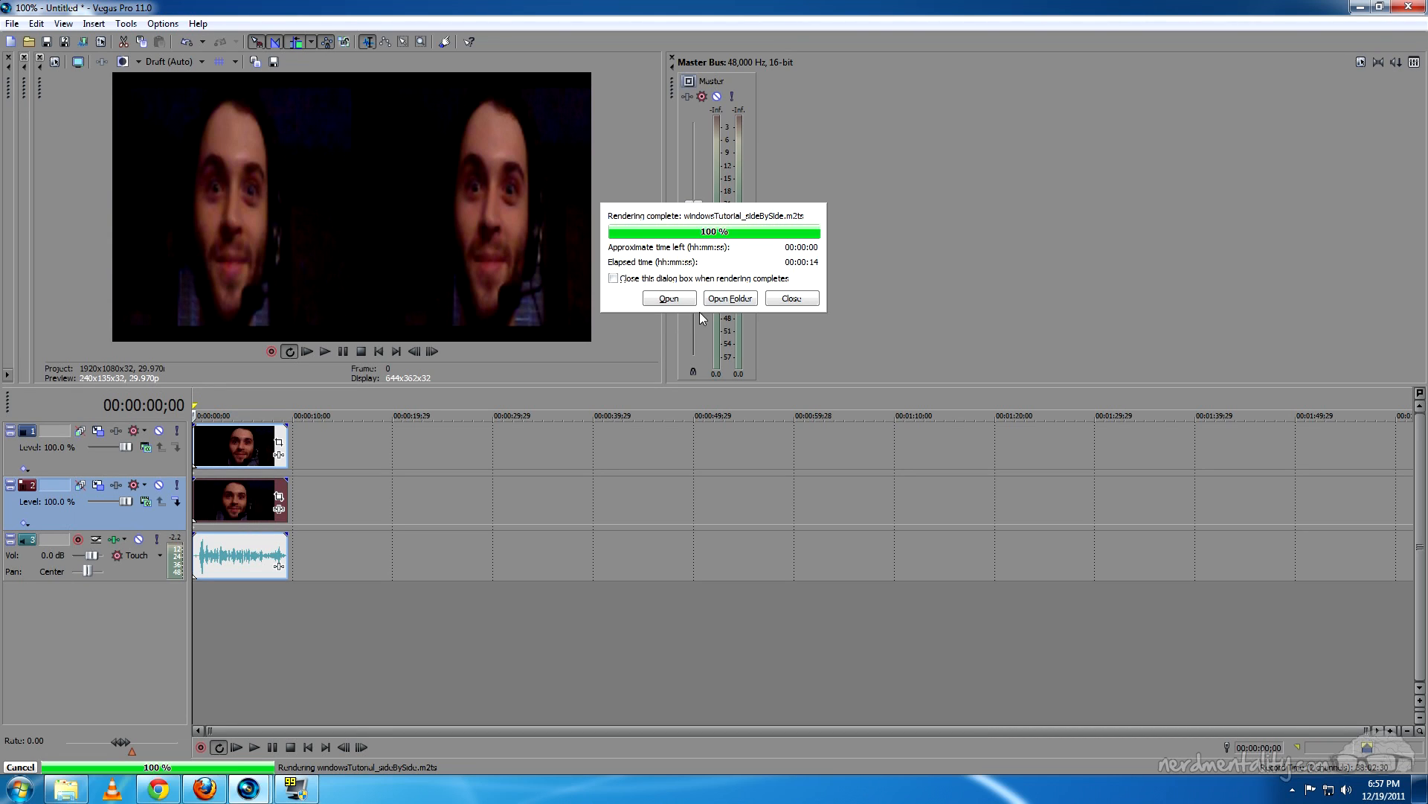
click(680, 304)
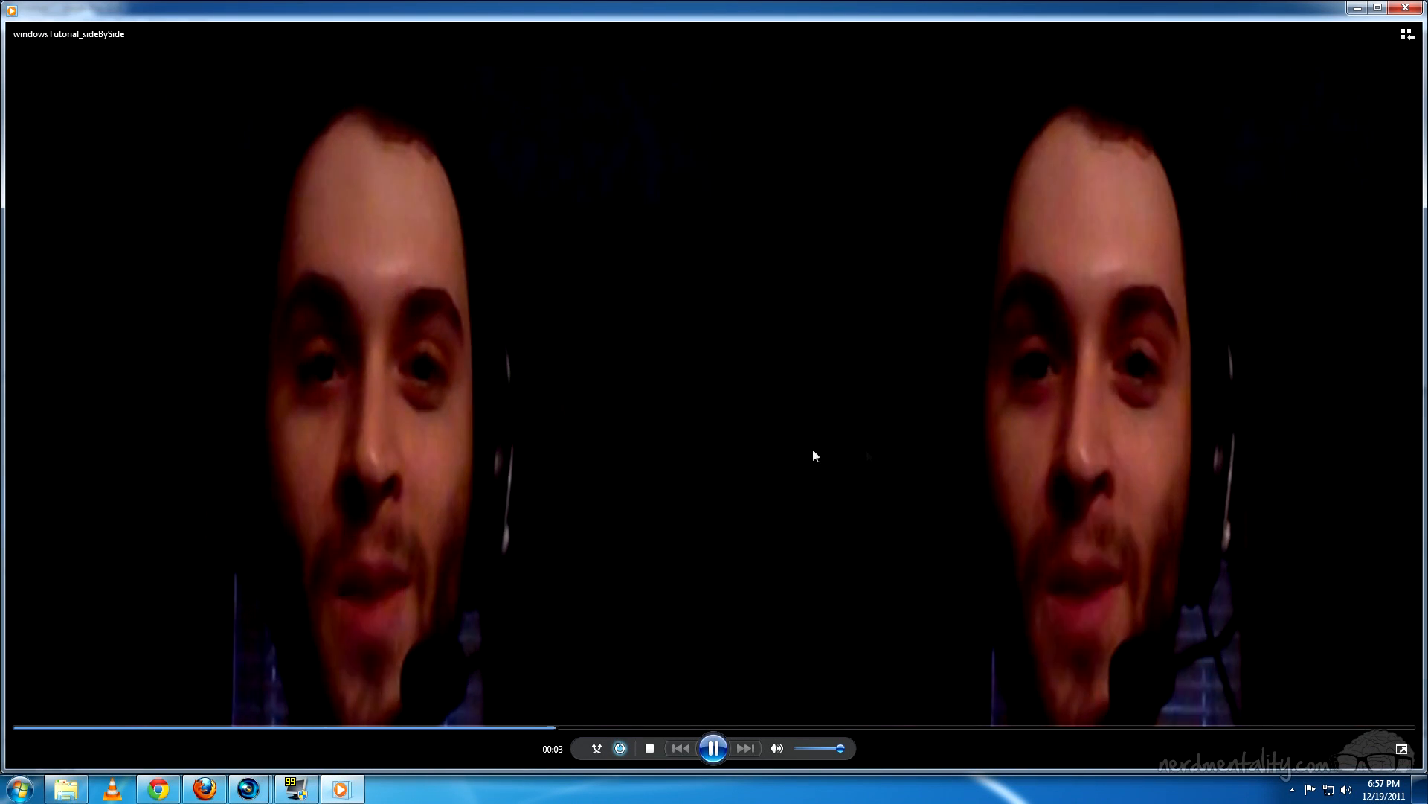
click(1409, 9)
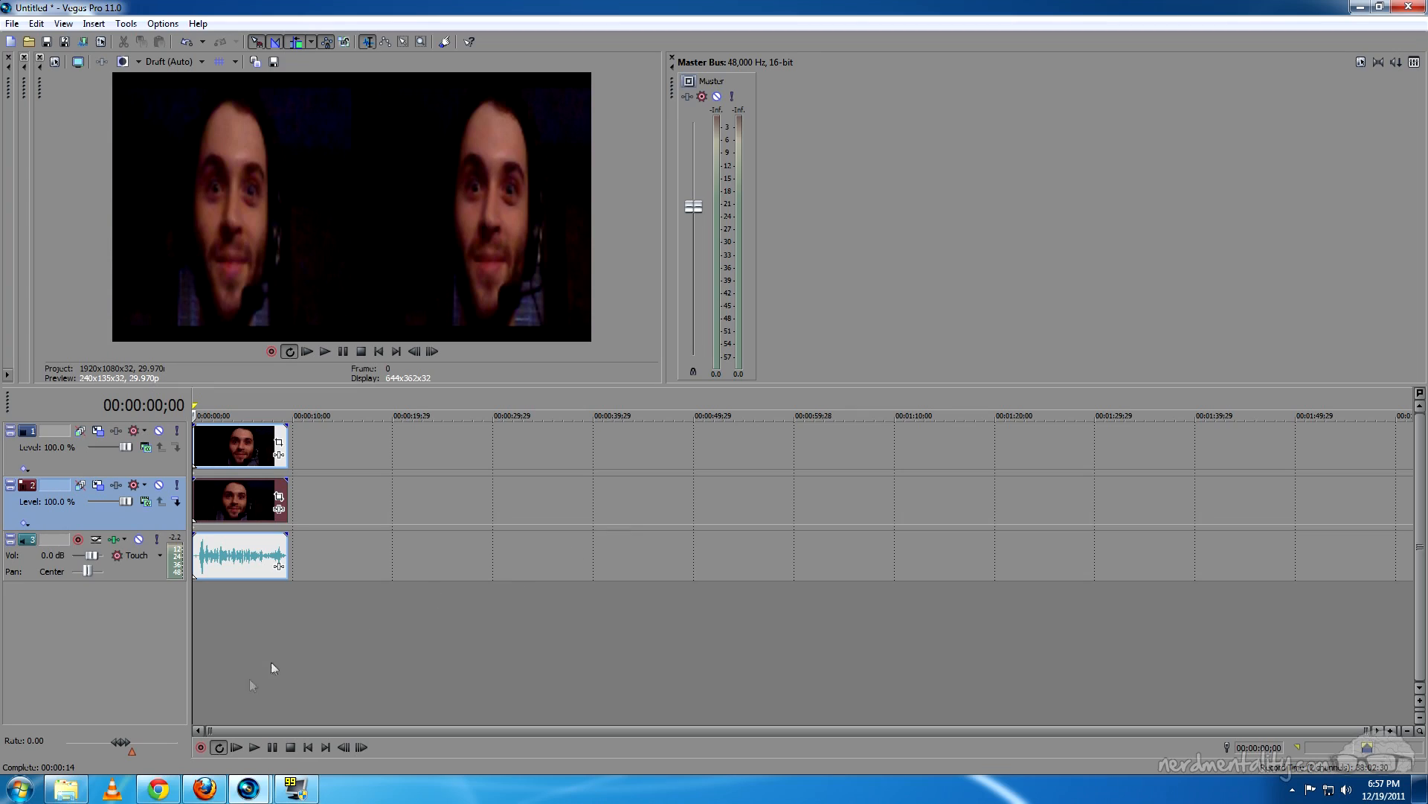
Switch to Chrome, go to youtube.com and open the video upload page
click(157, 789)
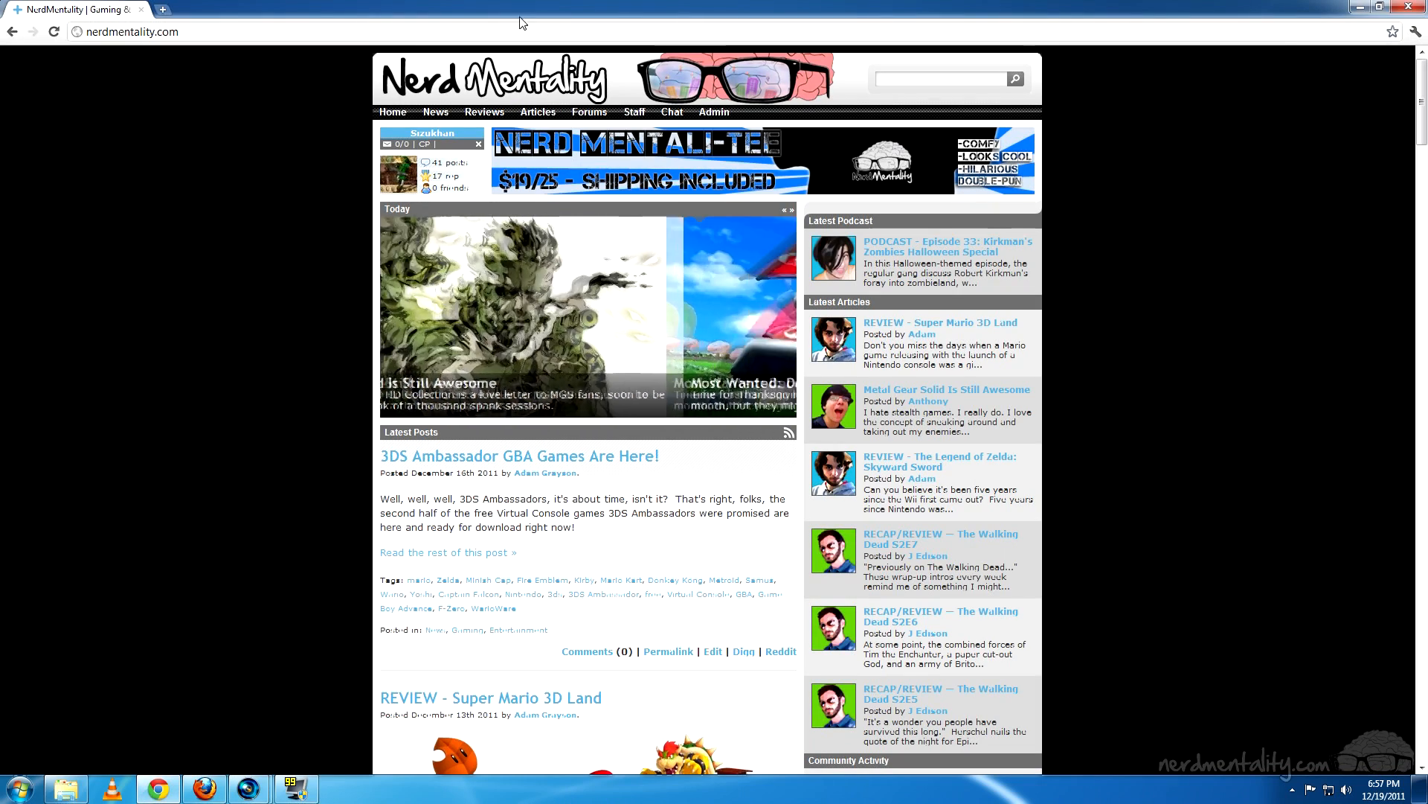
click(521, 31)
text(youtube.com)
key(Return)
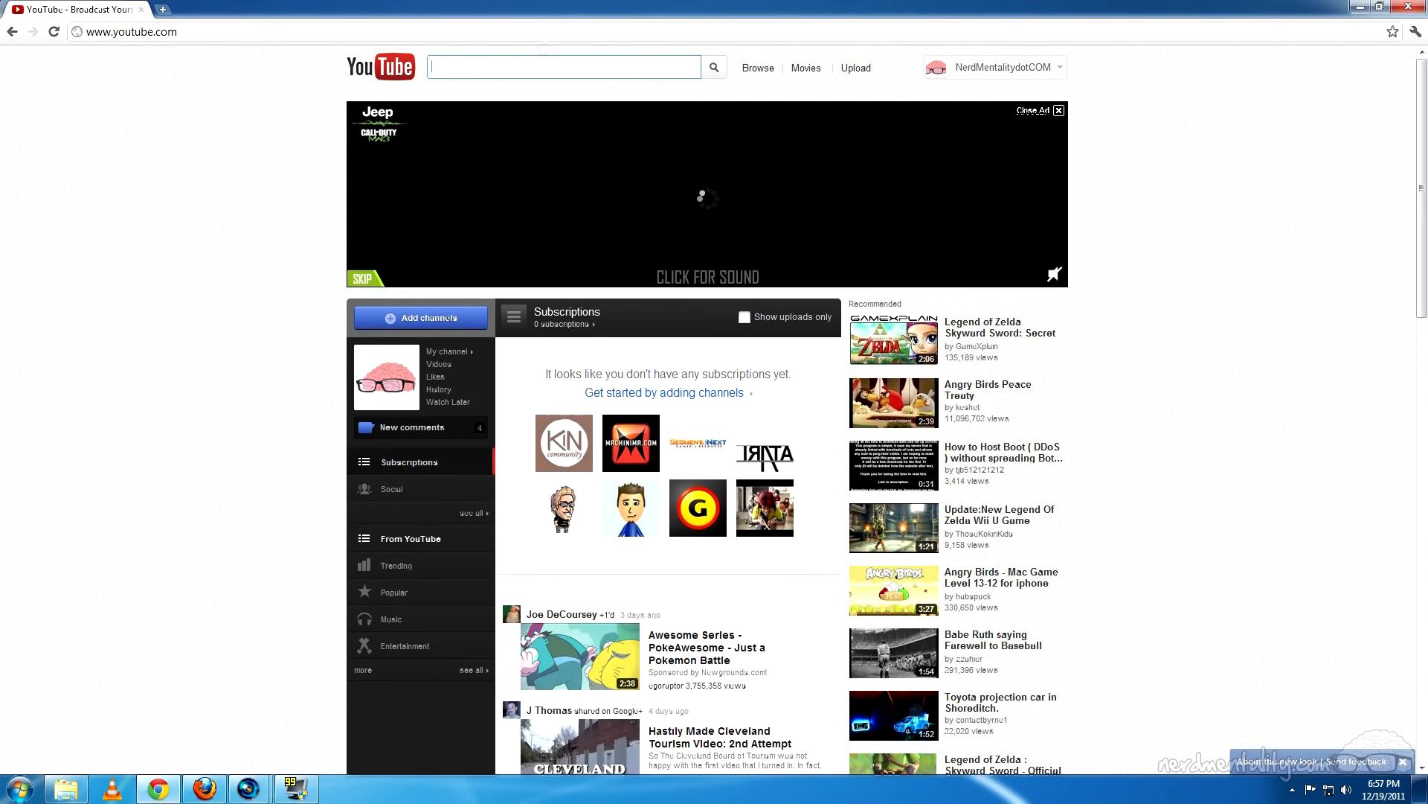
click(866, 71)
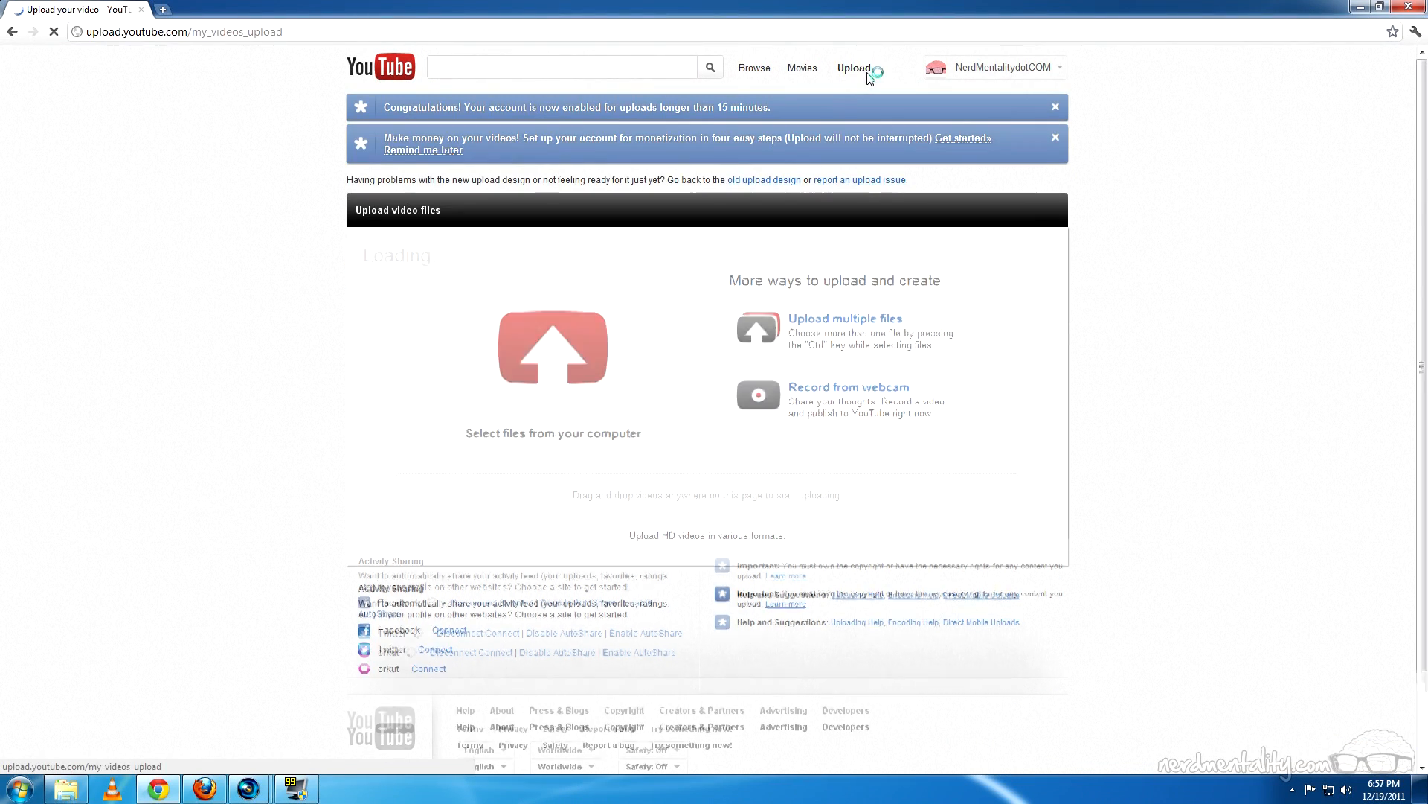
Choose windowsTutorial_anaglyphic.m2ts from the Tutorial folder and start uploading it
click(589, 354)
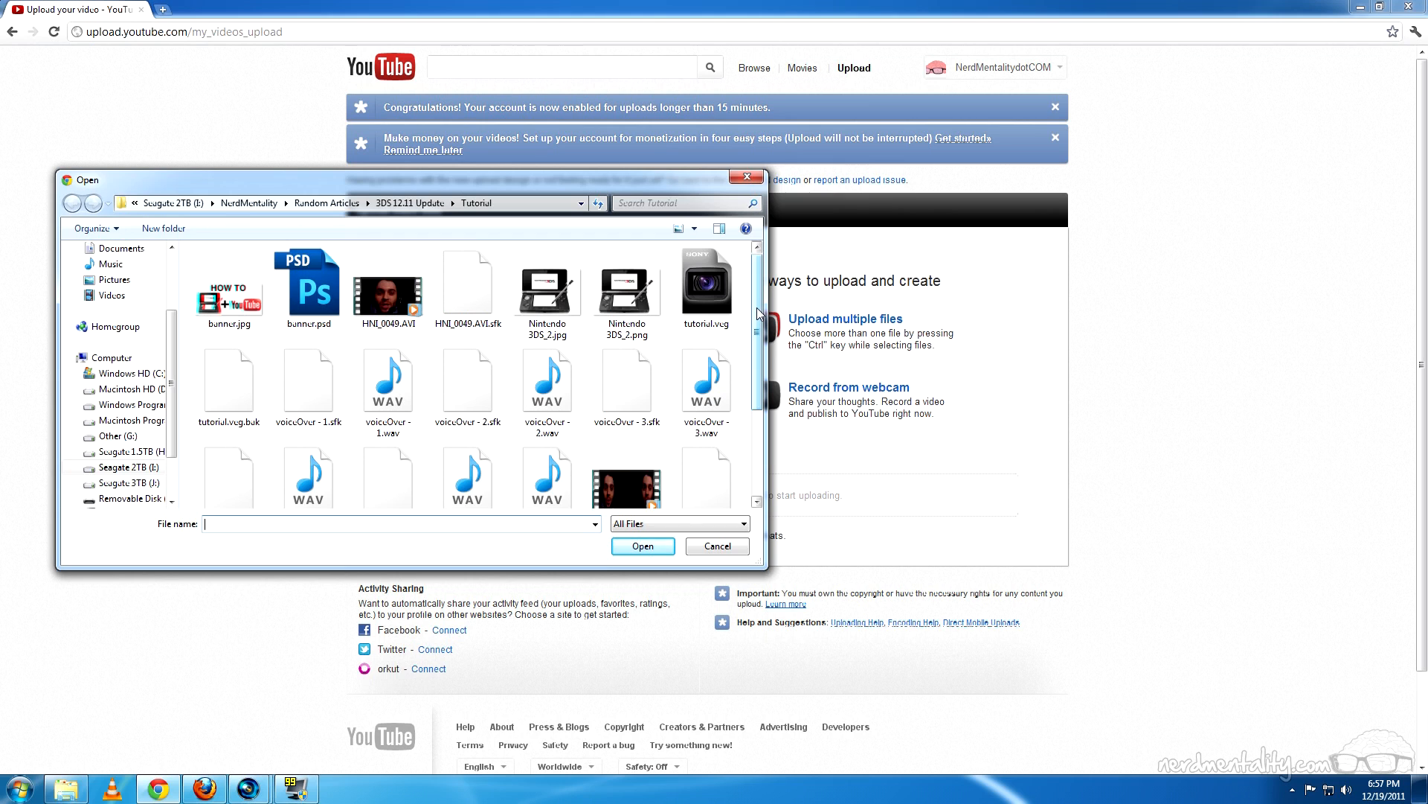
drag(759, 313, 750, 417)
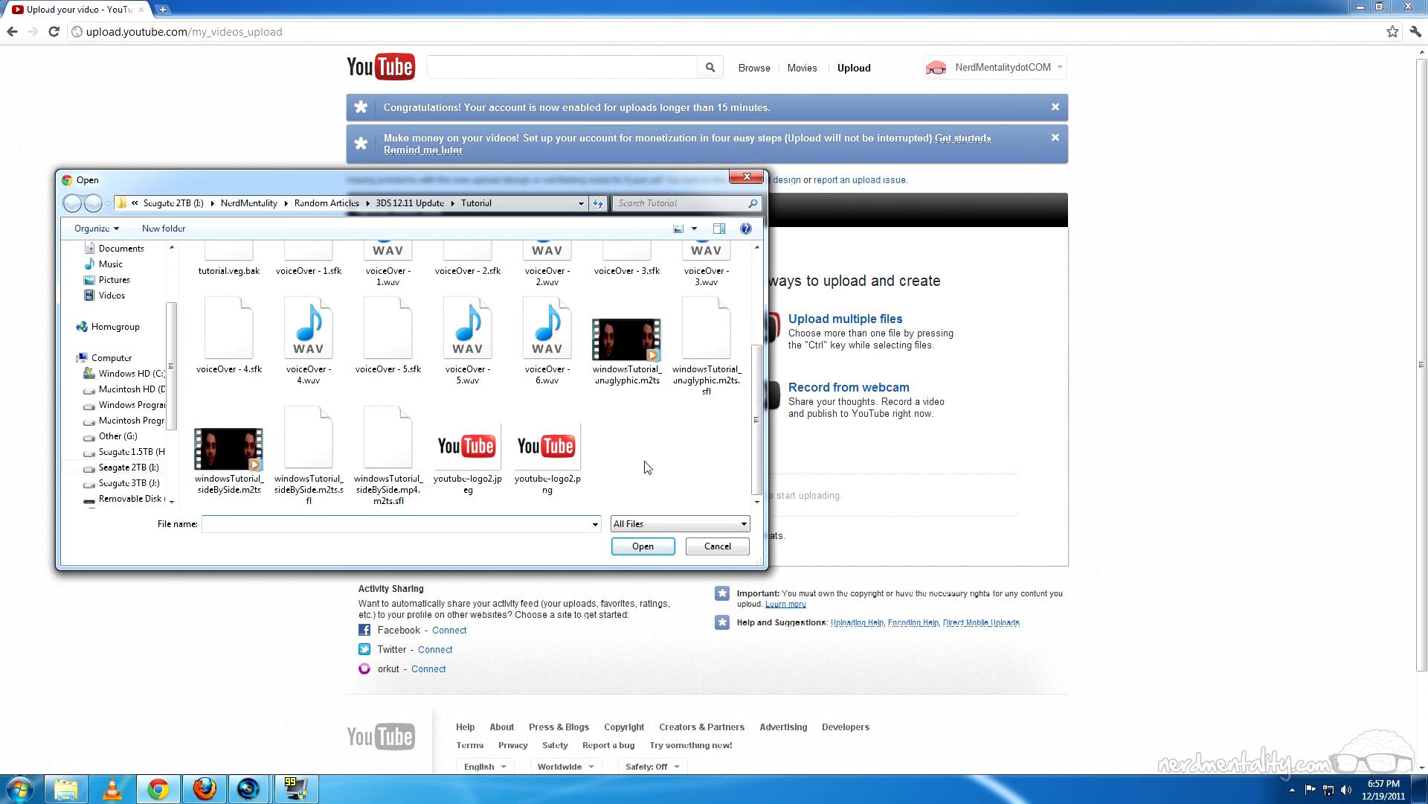
click(625, 342)
click(229, 450)
click(599, 358)
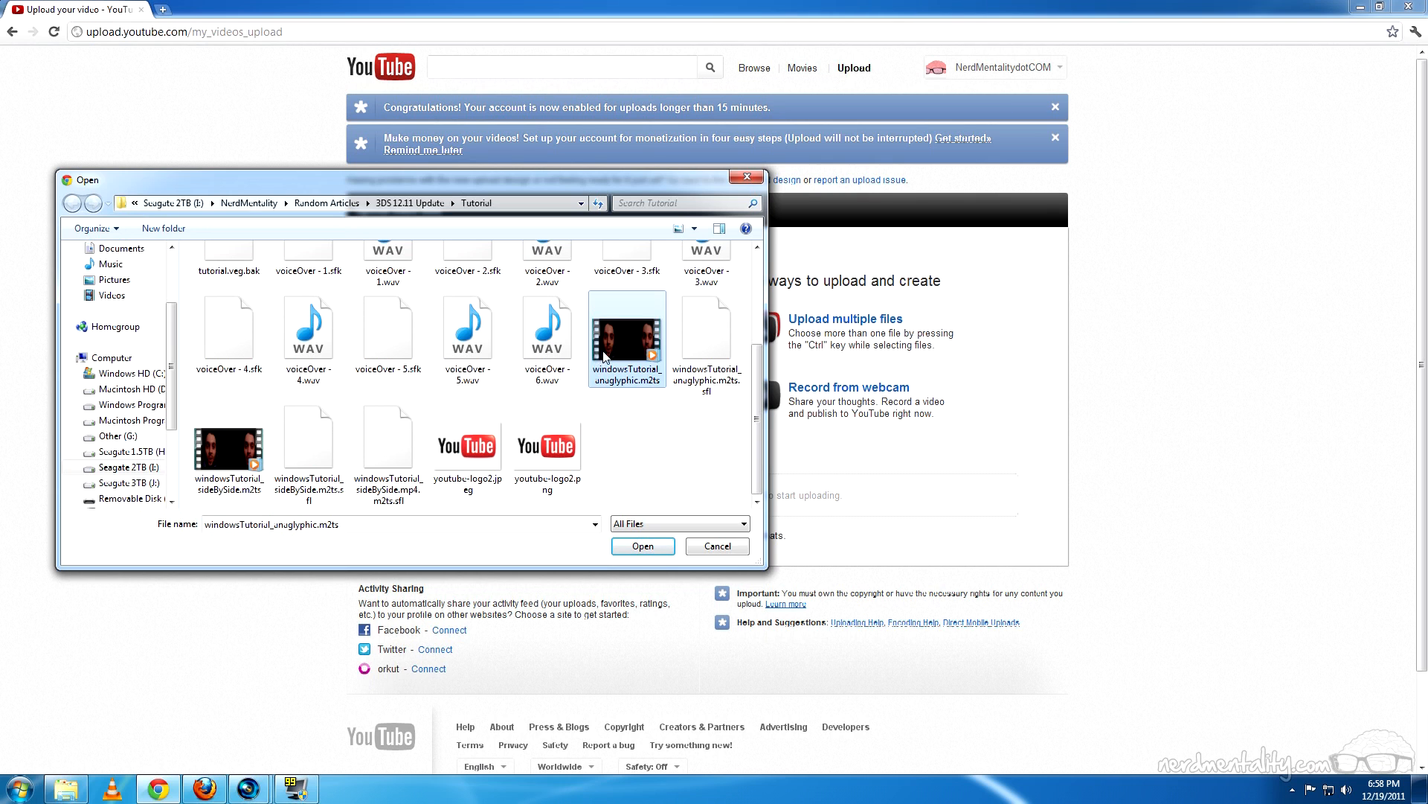
click(643, 545)
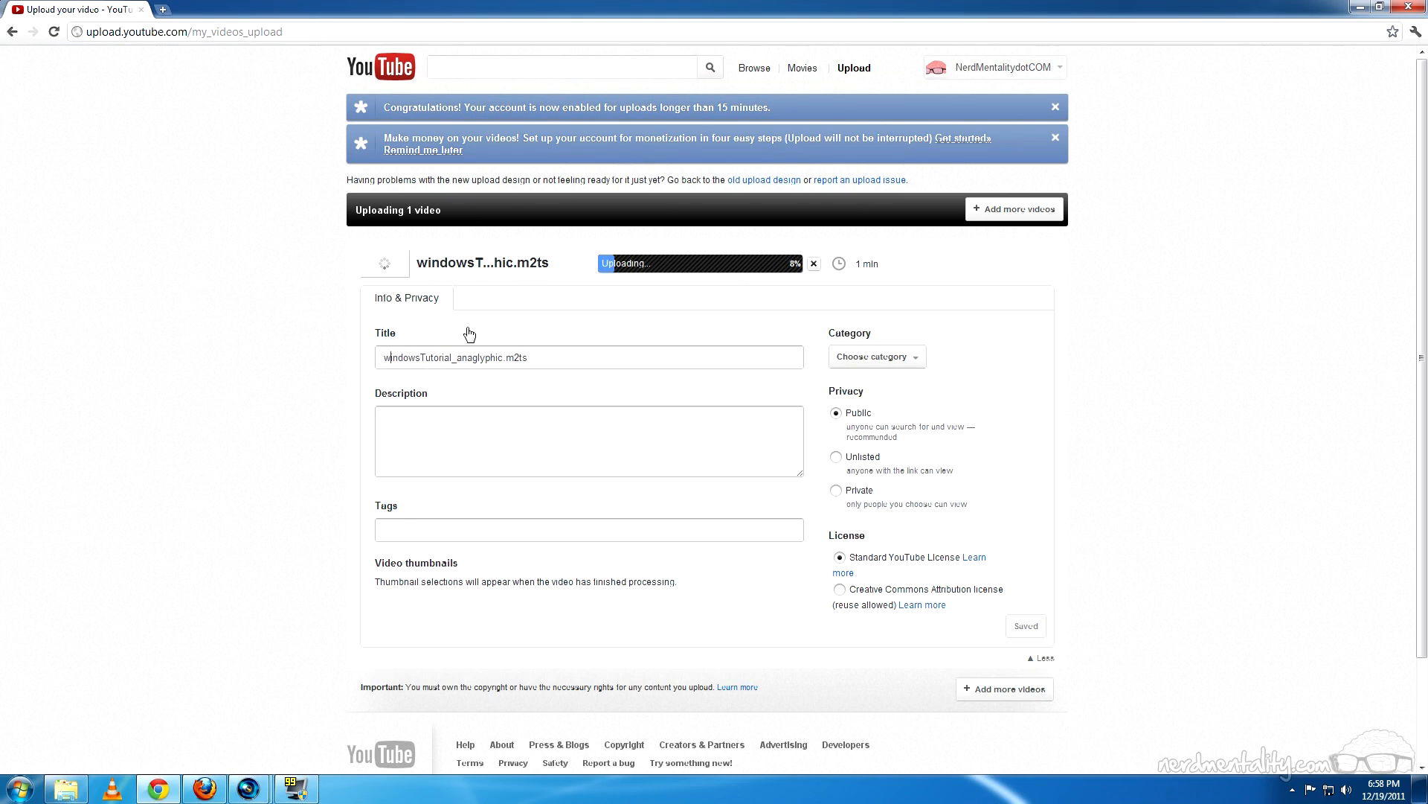
Change the video's title to Windows Tutorial Anaglyphic, set its privacy to Private and save the changes
key(BackSpace)
text(W)
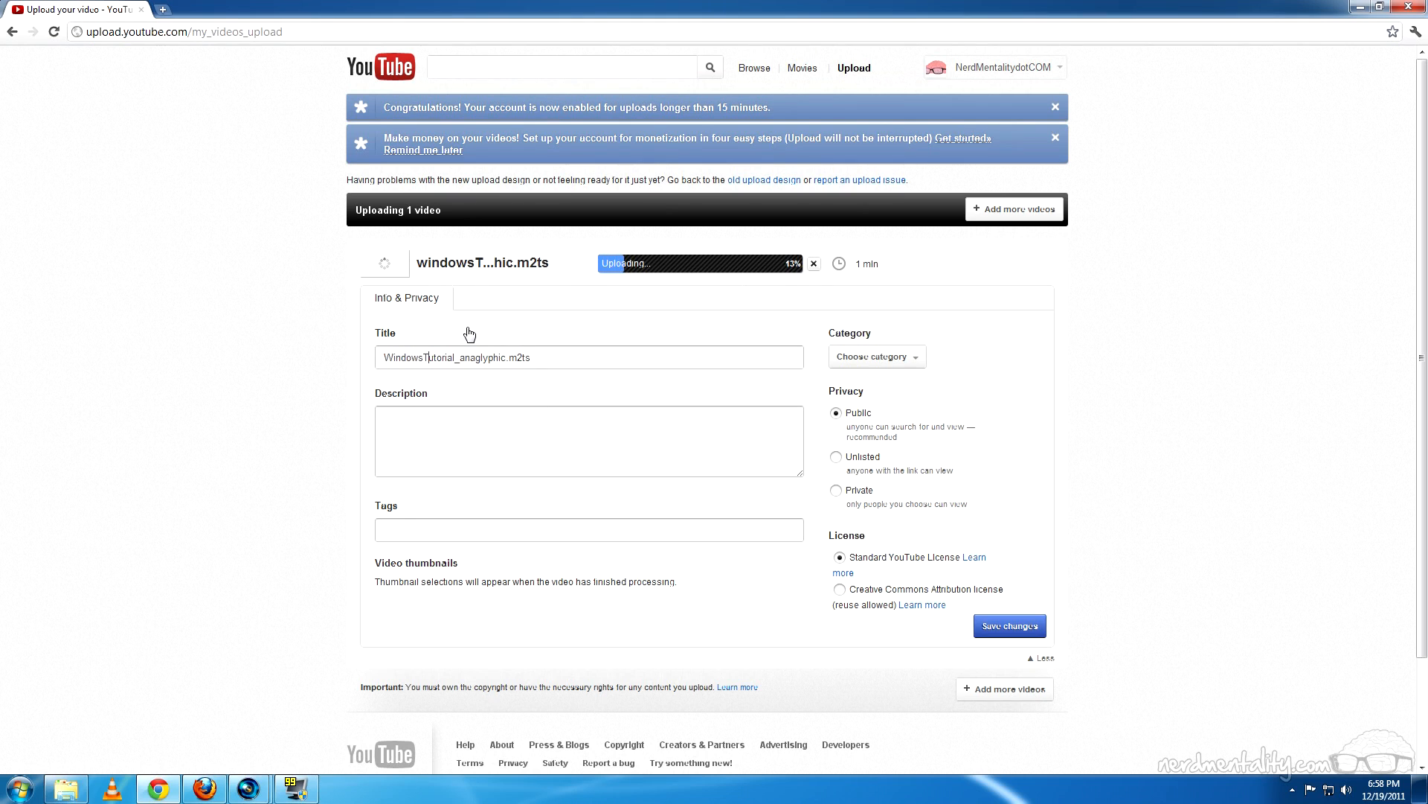
key(Right)
key(BackSpace)
key(BackSpace)
text(A)
key(Right)
key(Right)
key(Right)
key(Right)
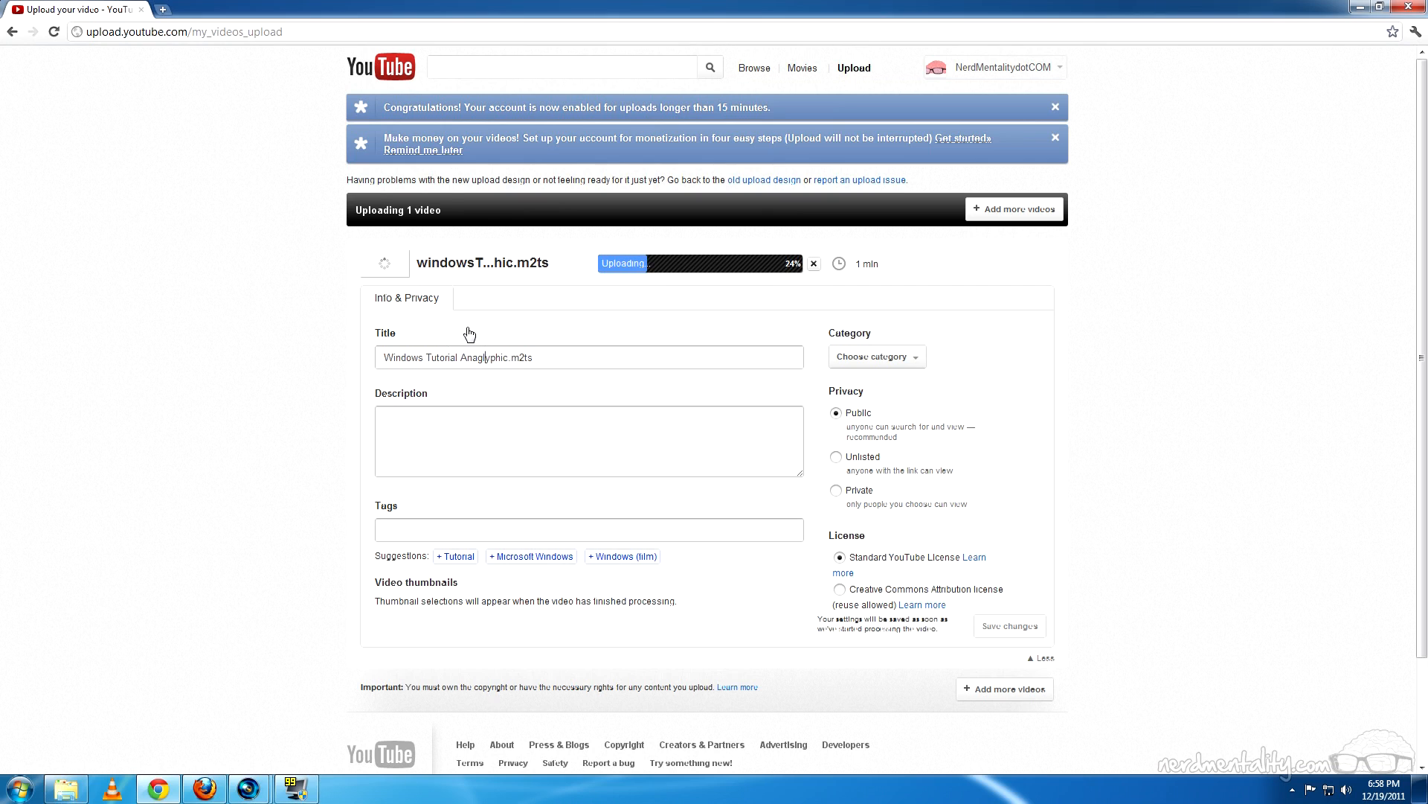
key(shift+End)
key(BackSpace)
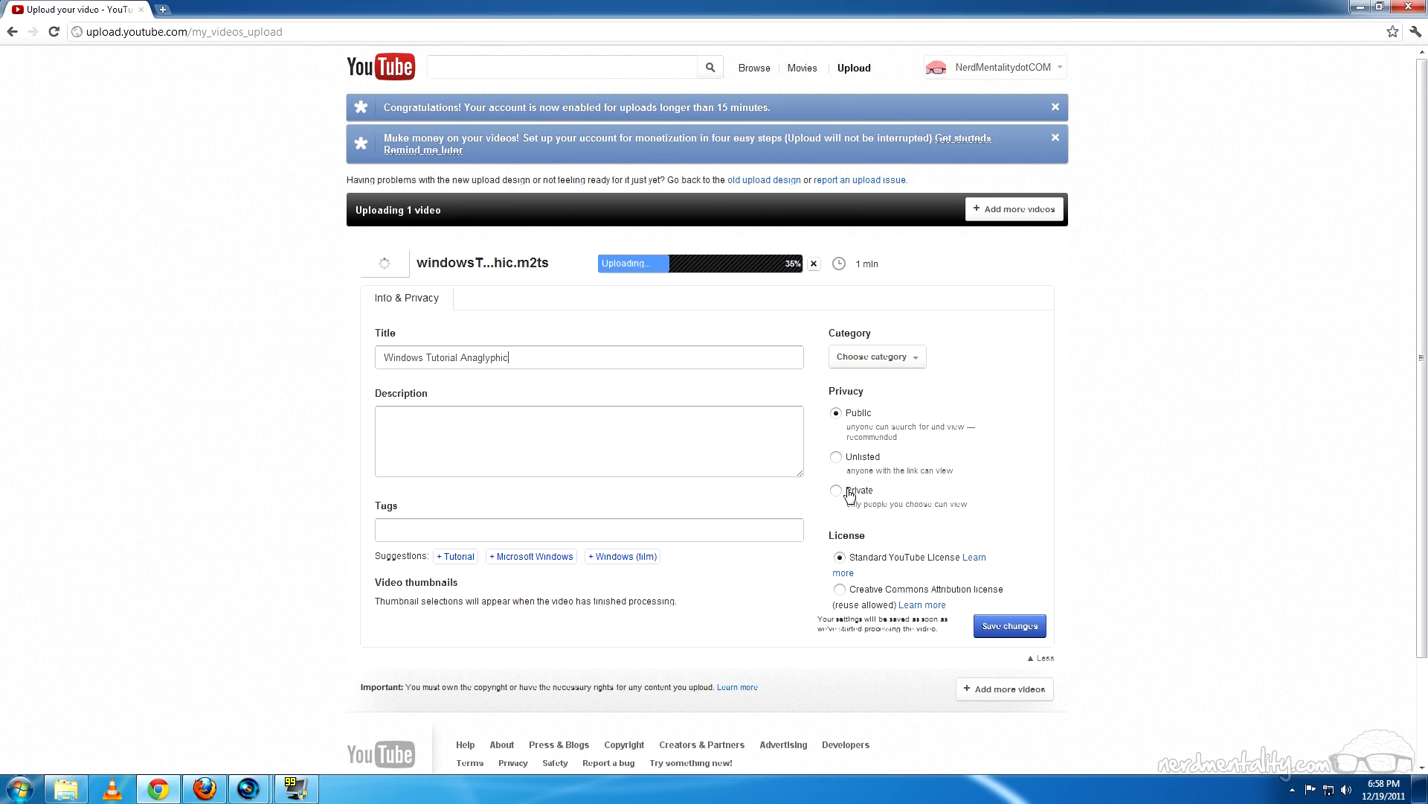
click(849, 491)
click(1019, 627)
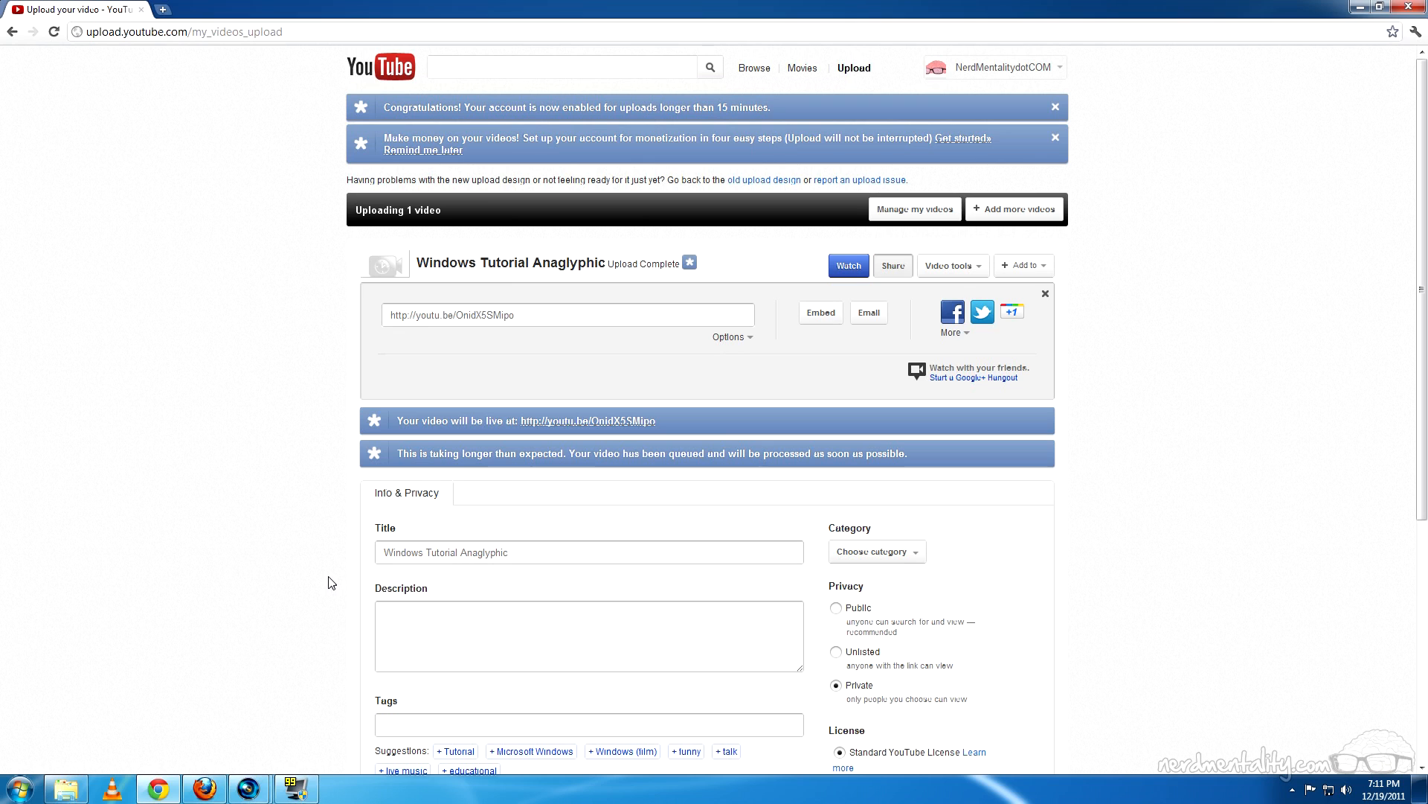
Open the uploaded video's page, pause playback and bring up the 3D video options in its info editor
click(620, 422)
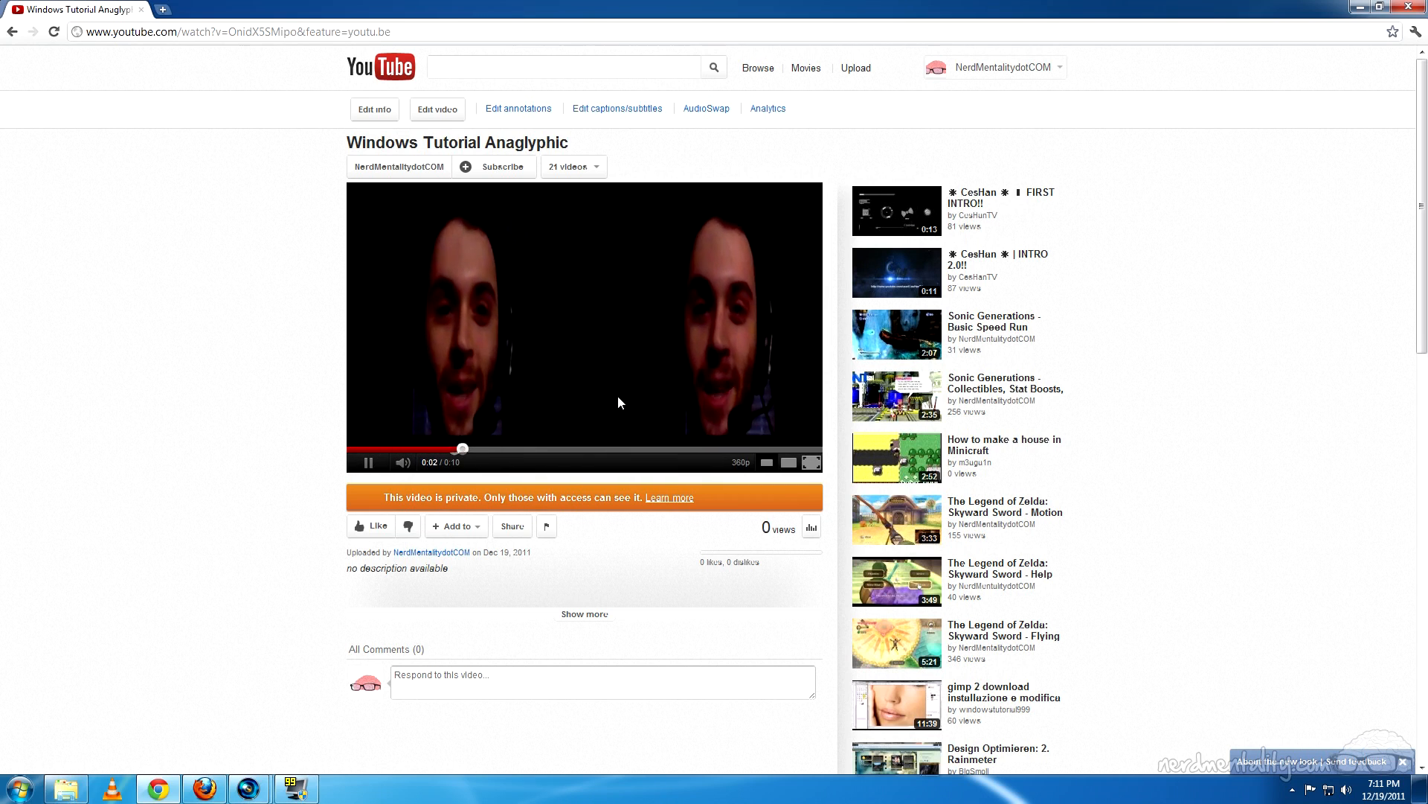
click(618, 398)
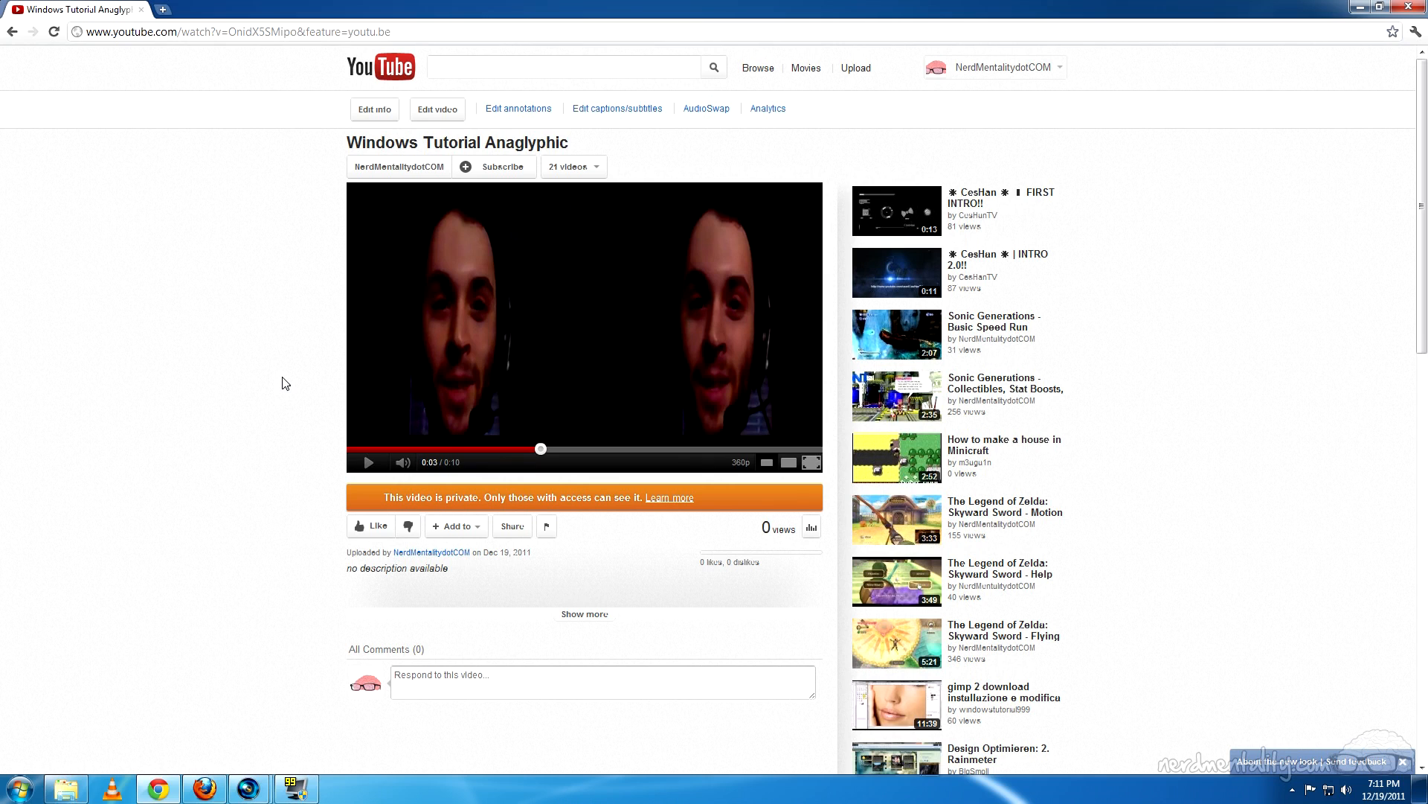
click(376, 112)
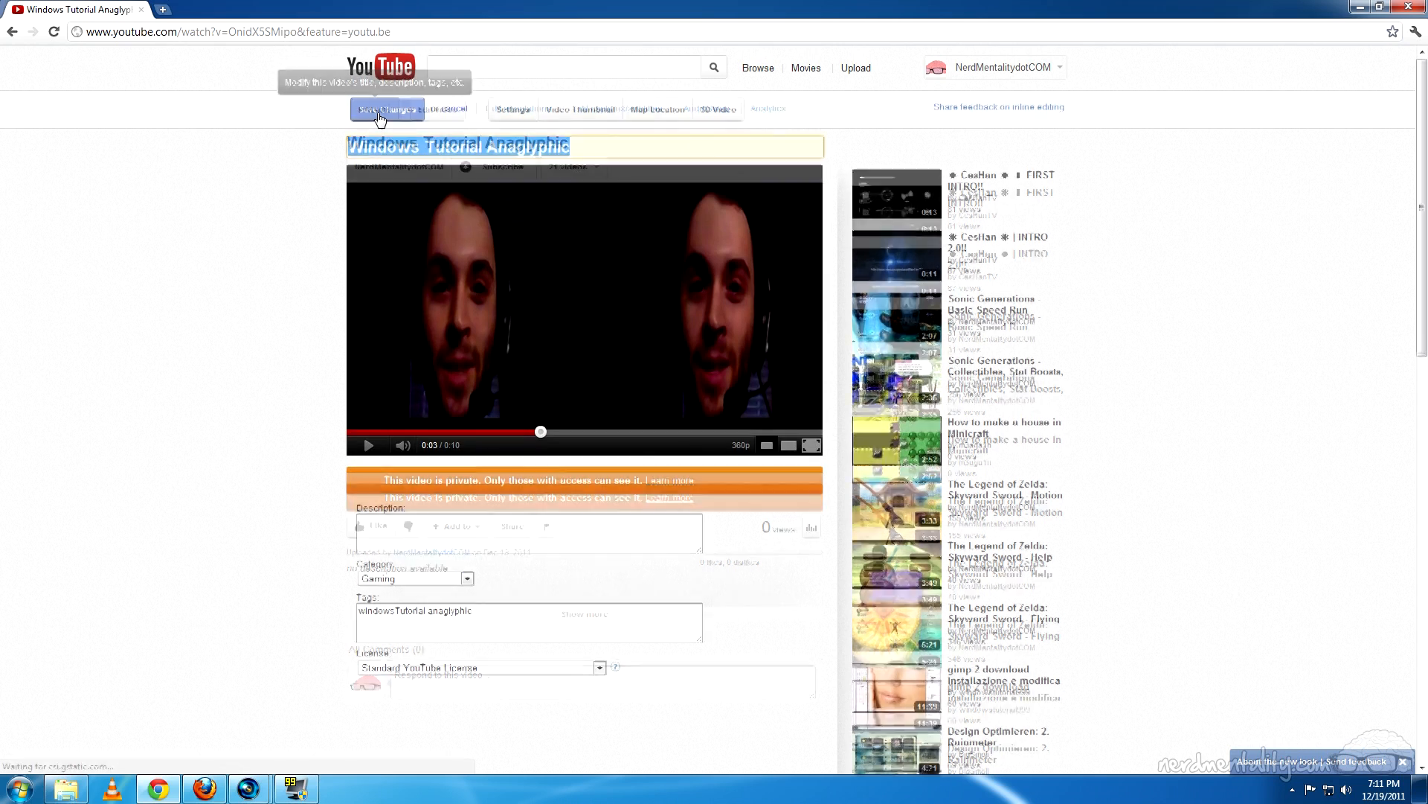
click(719, 110)
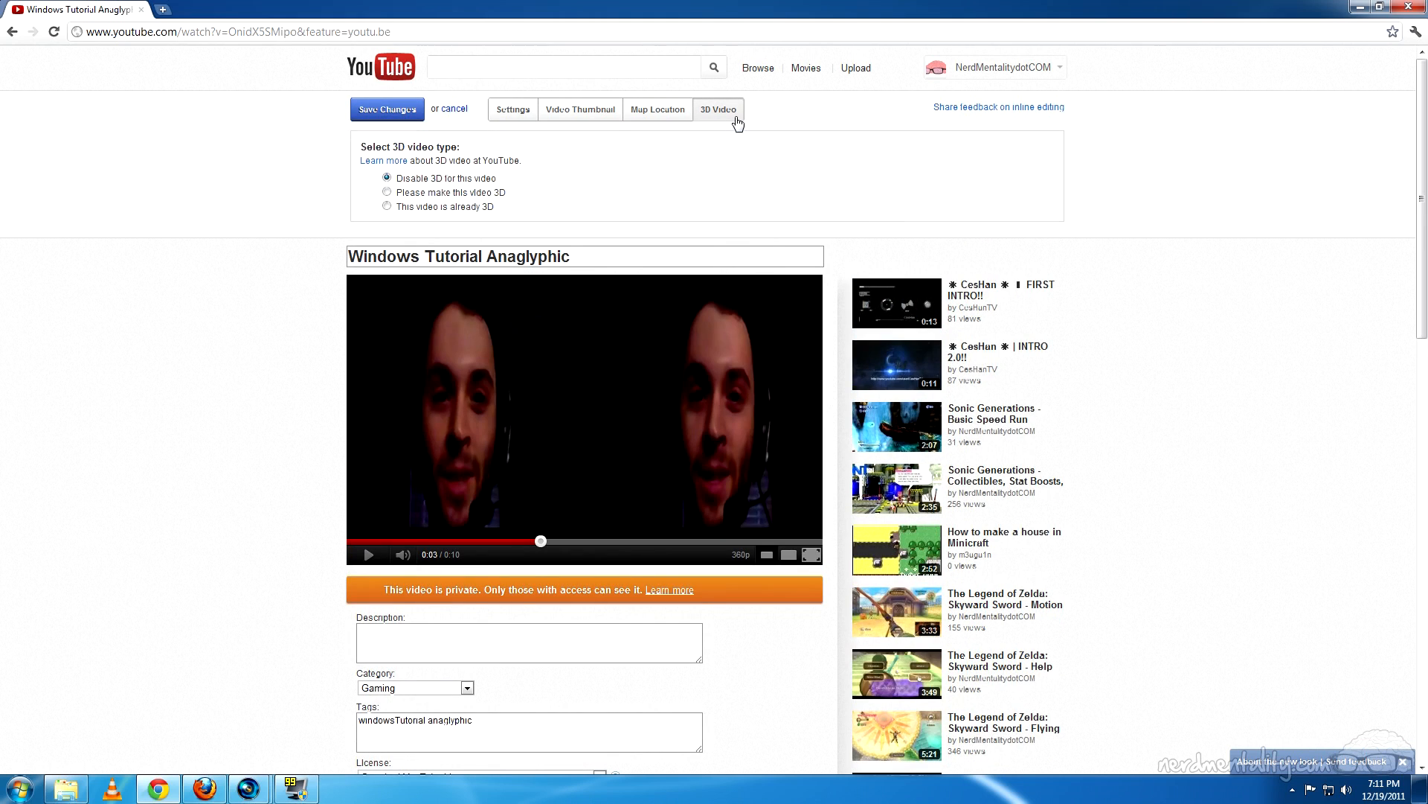
Mark the video as already 3D with the layout Side by side: Left video on the left side, and save the changes
click(460, 210)
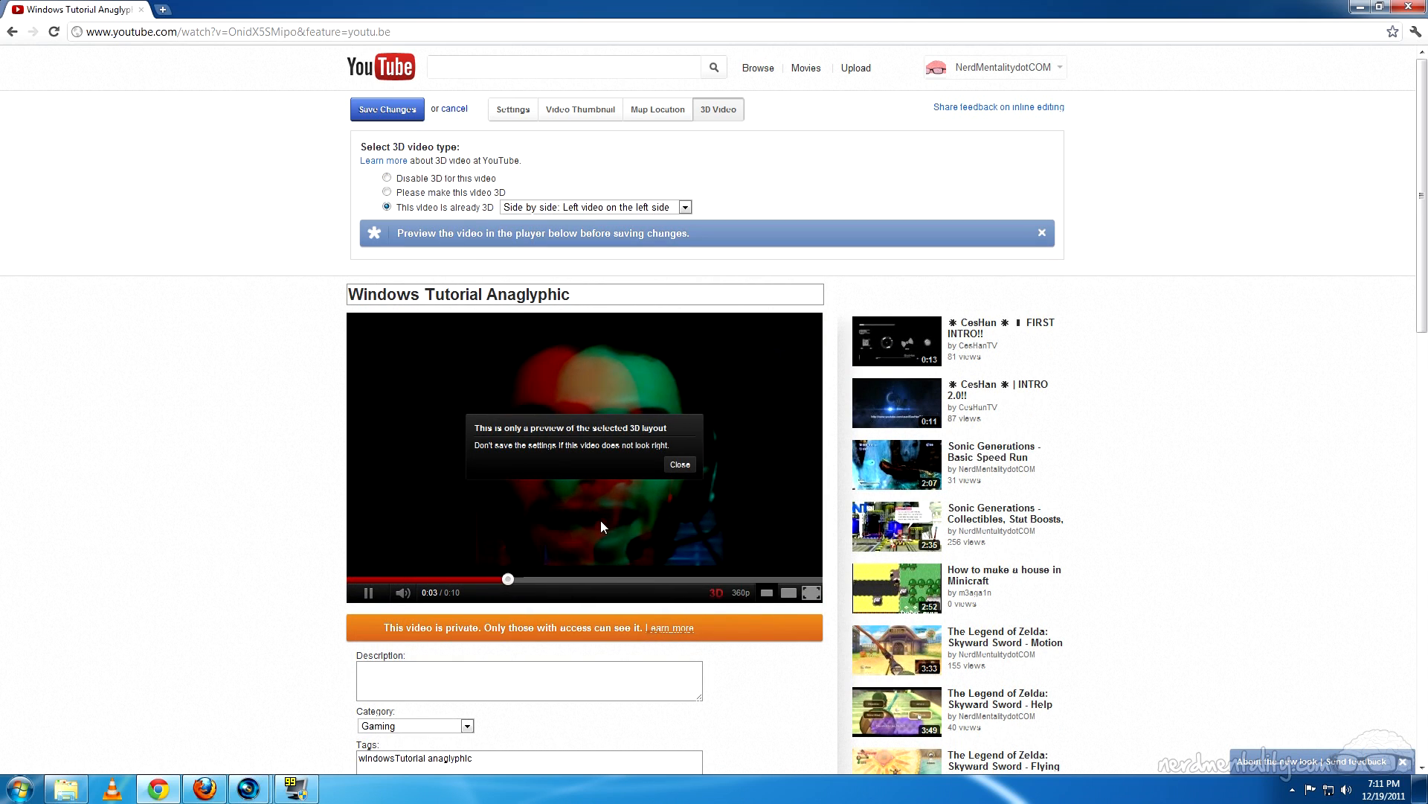
click(597, 518)
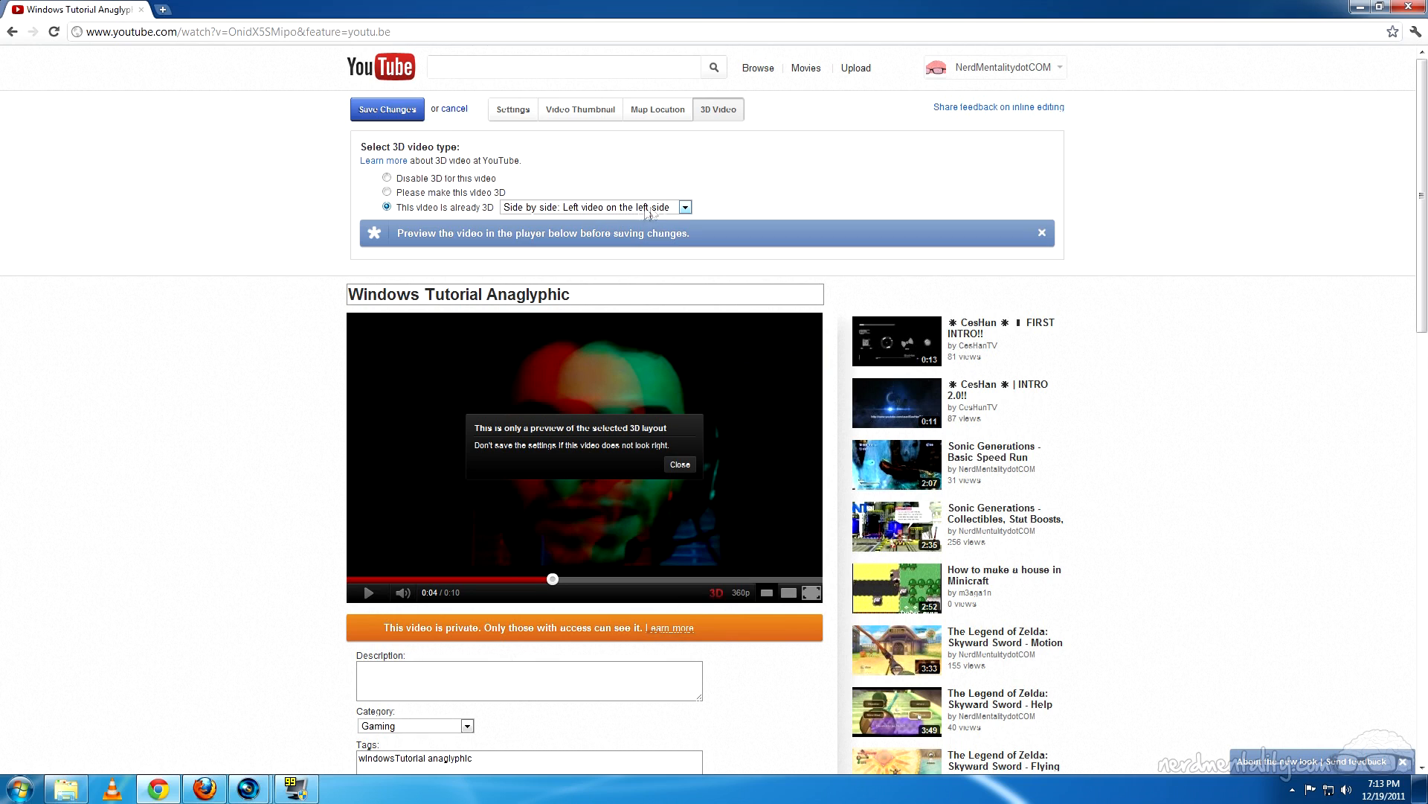
click(684, 208)
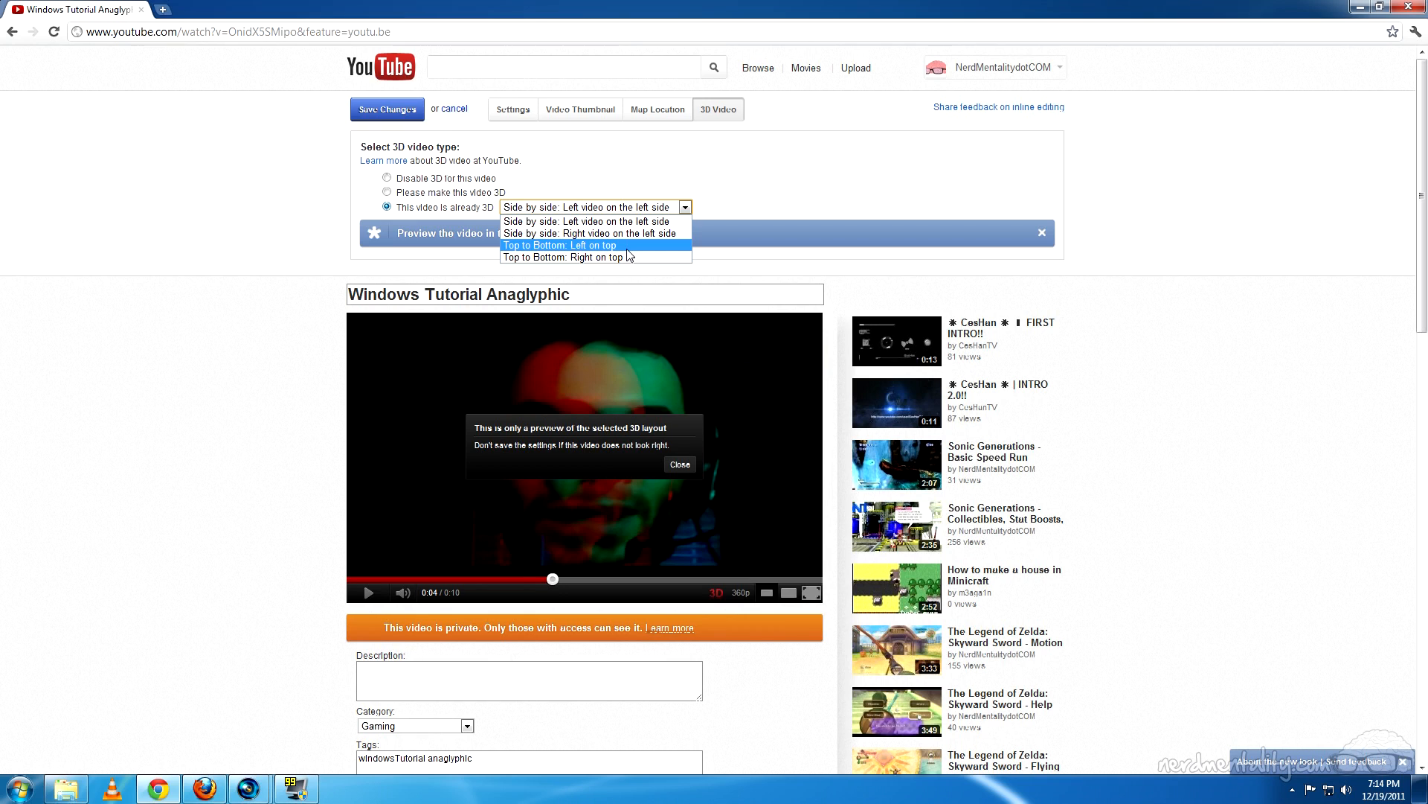
click(631, 221)
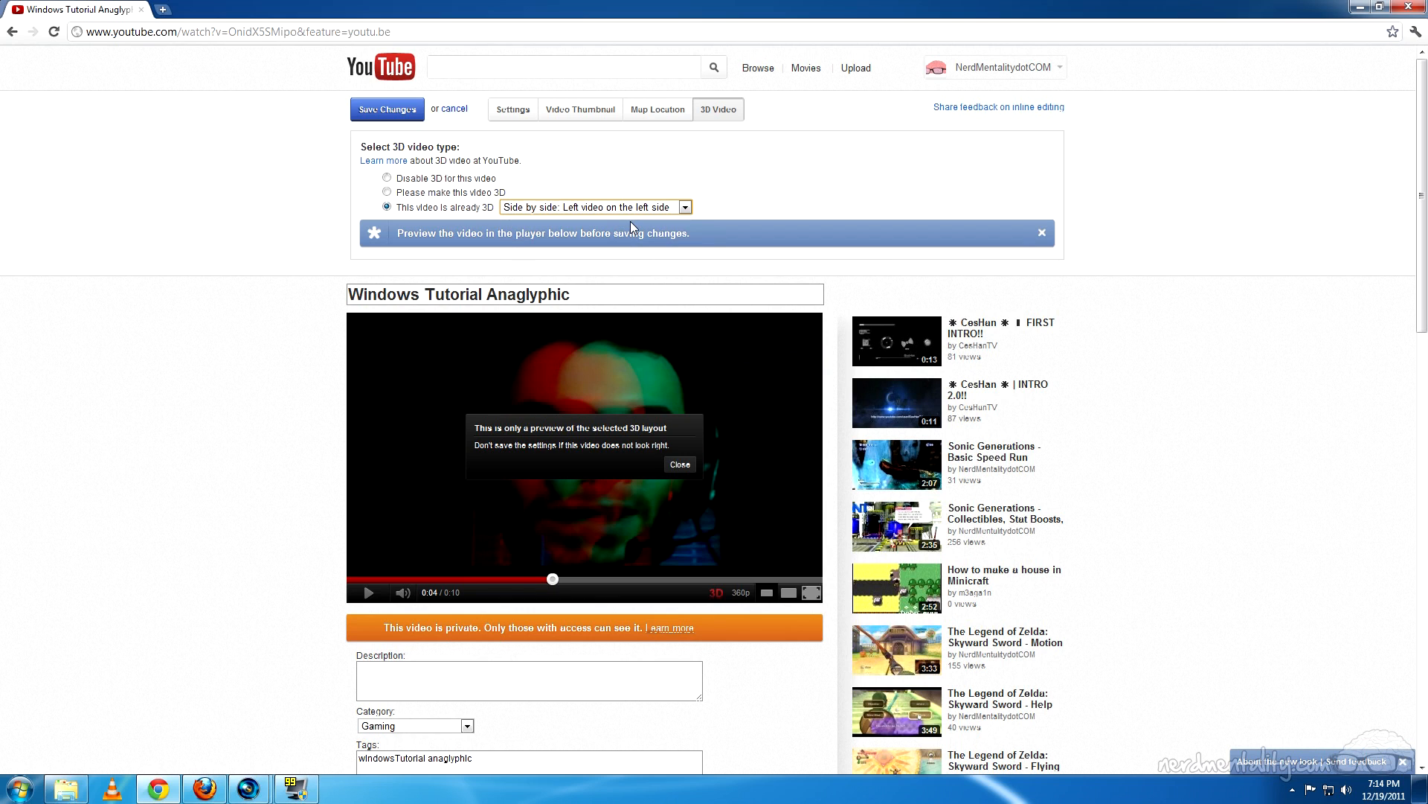
click(394, 119)
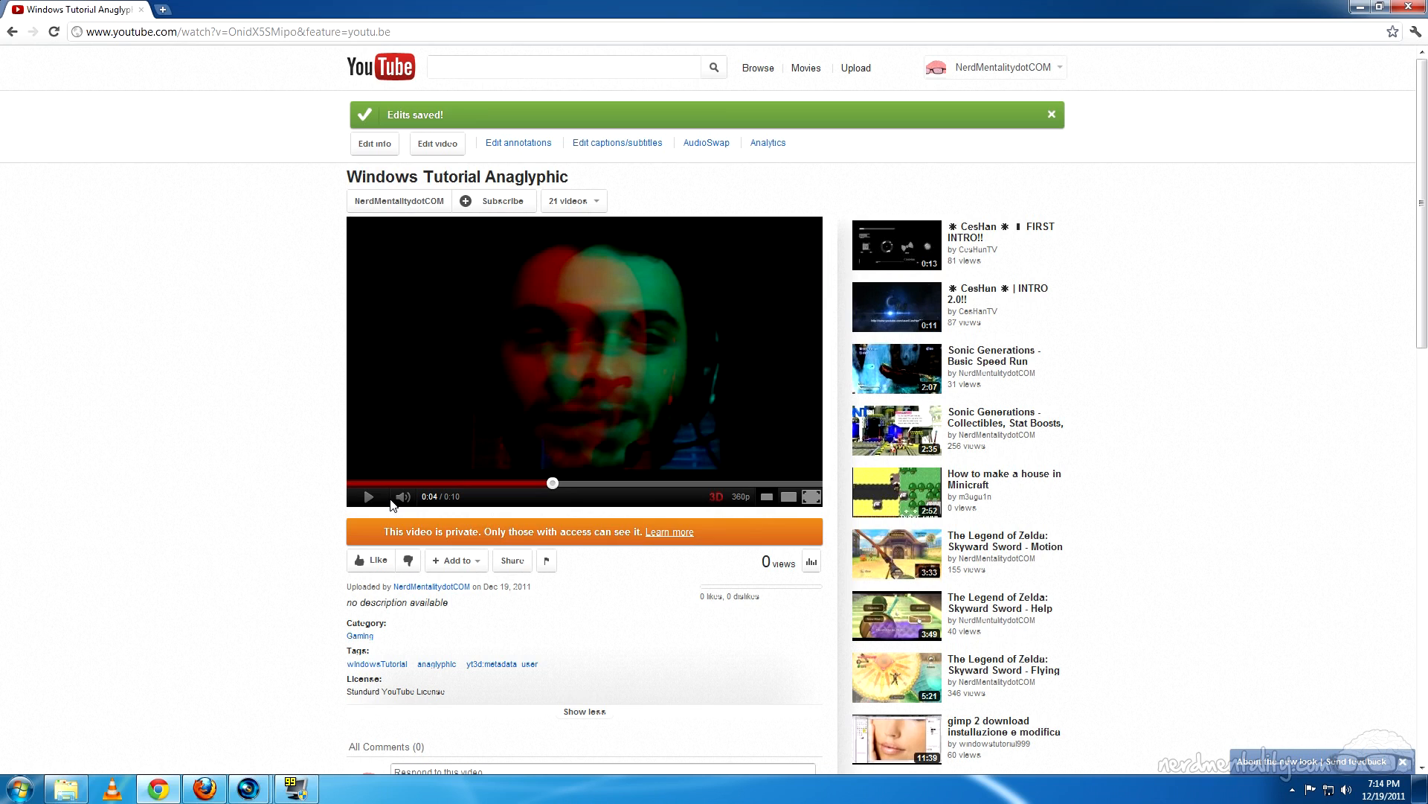
Look through the player's available 3D viewing methods and close the list, keeping Red / Cyan
click(716, 496)
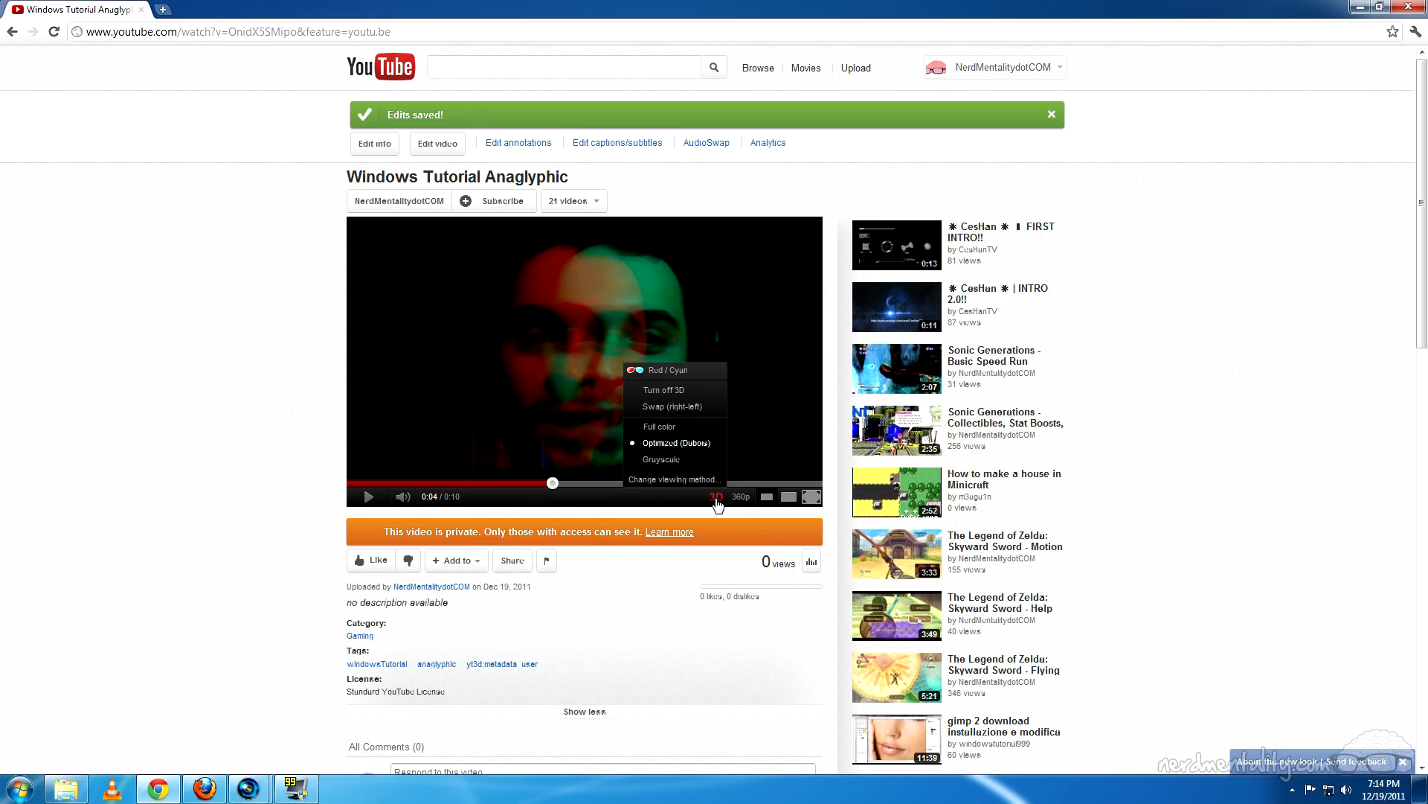
click(672, 479)
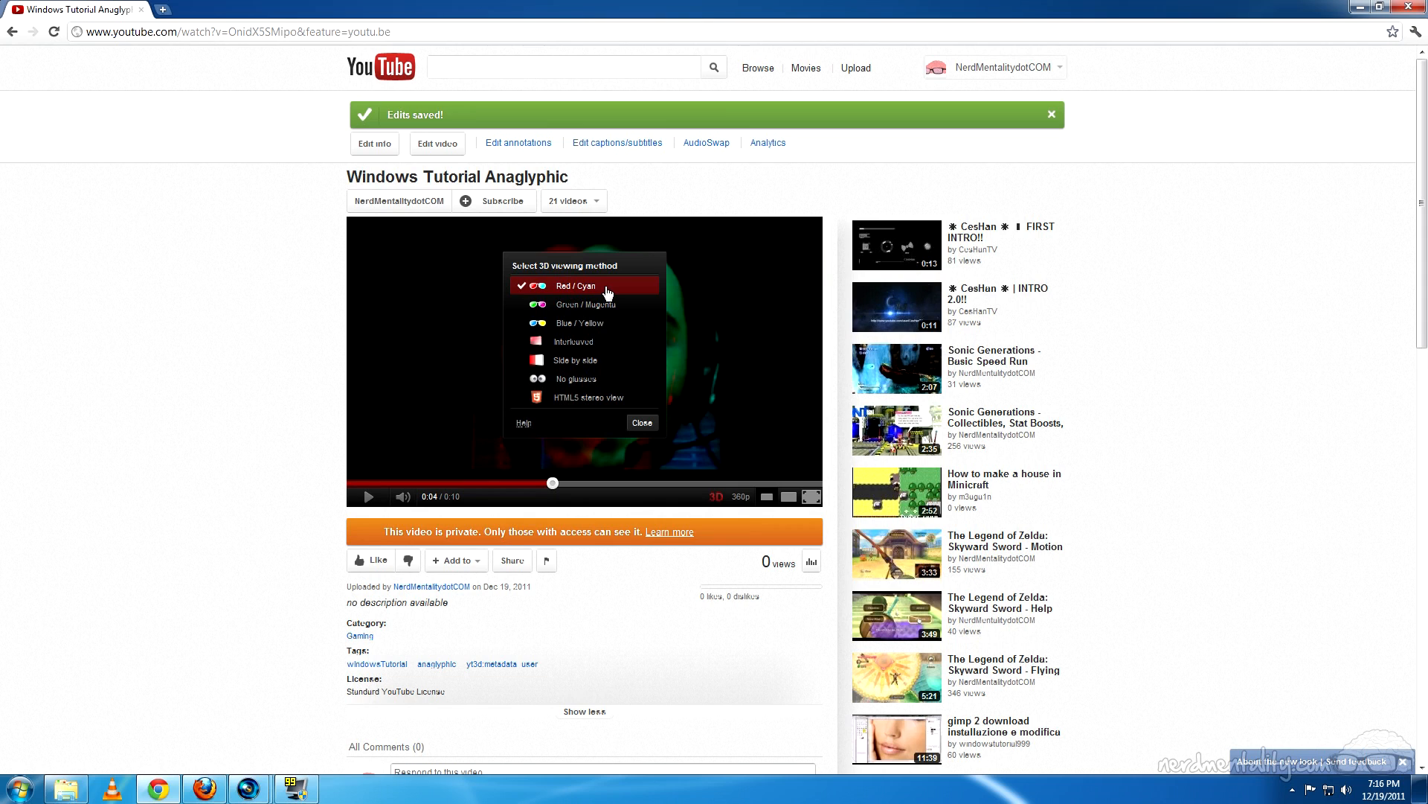
click(642, 422)
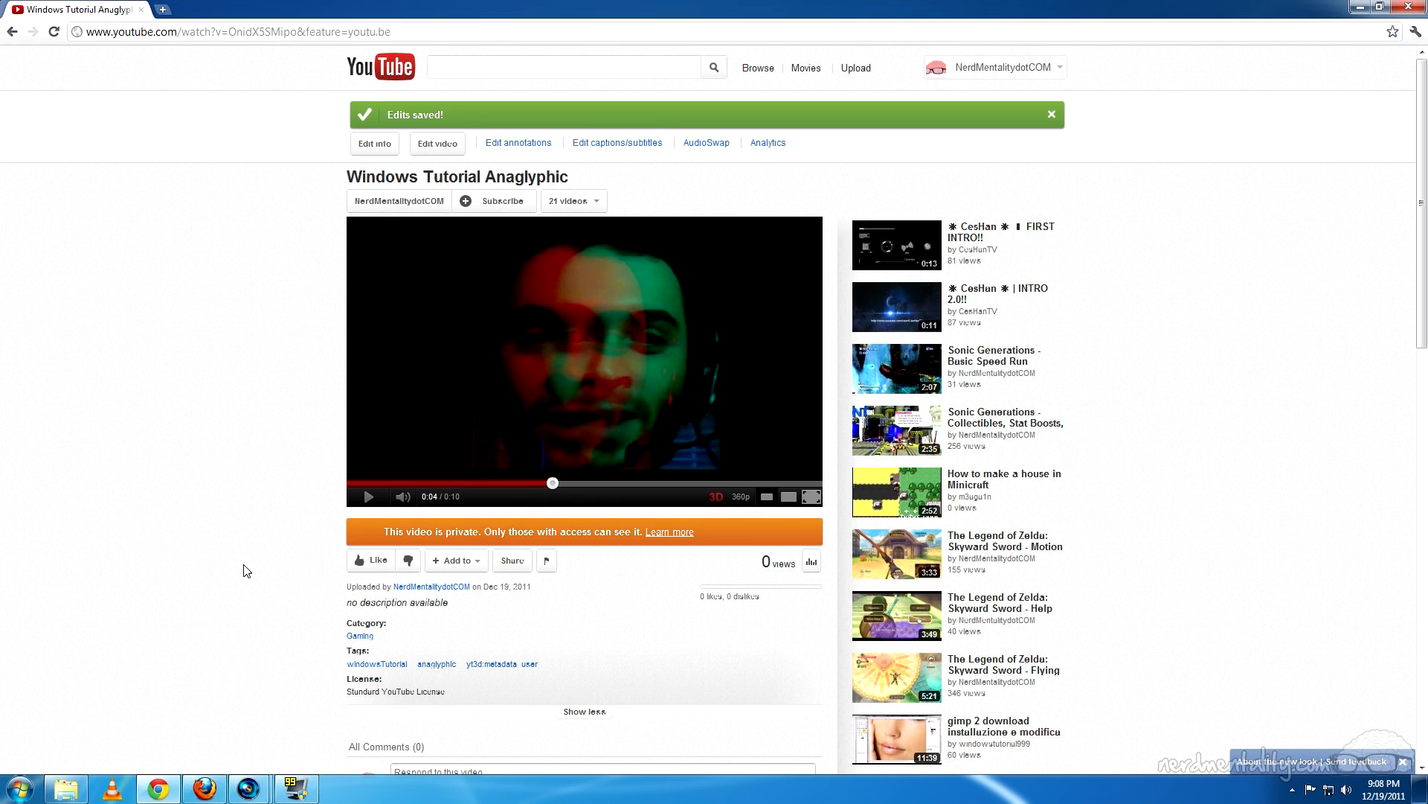
Search for firefox in a new tab and open Mozilla's Firefox download page
click(163, 9)
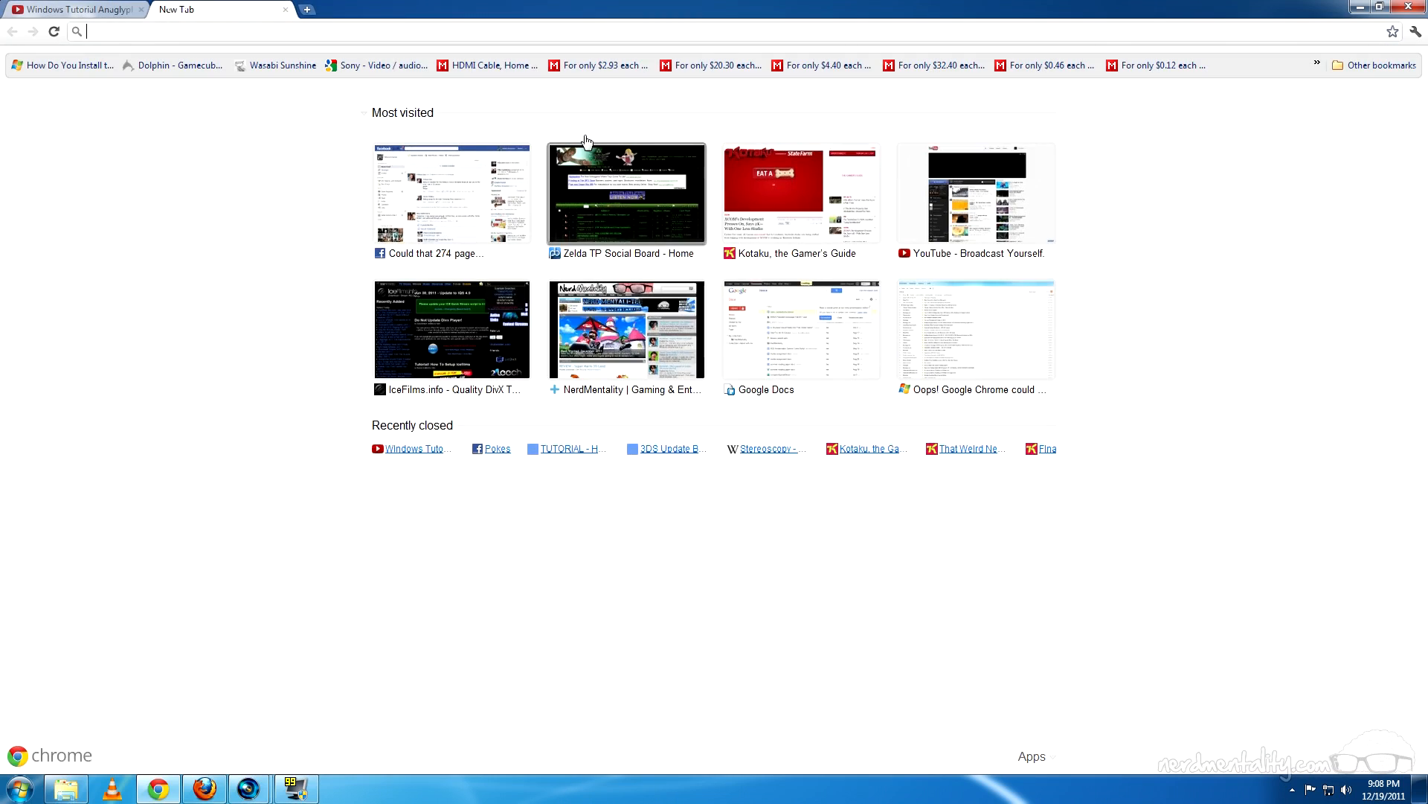
text(firefox)
key(Return)
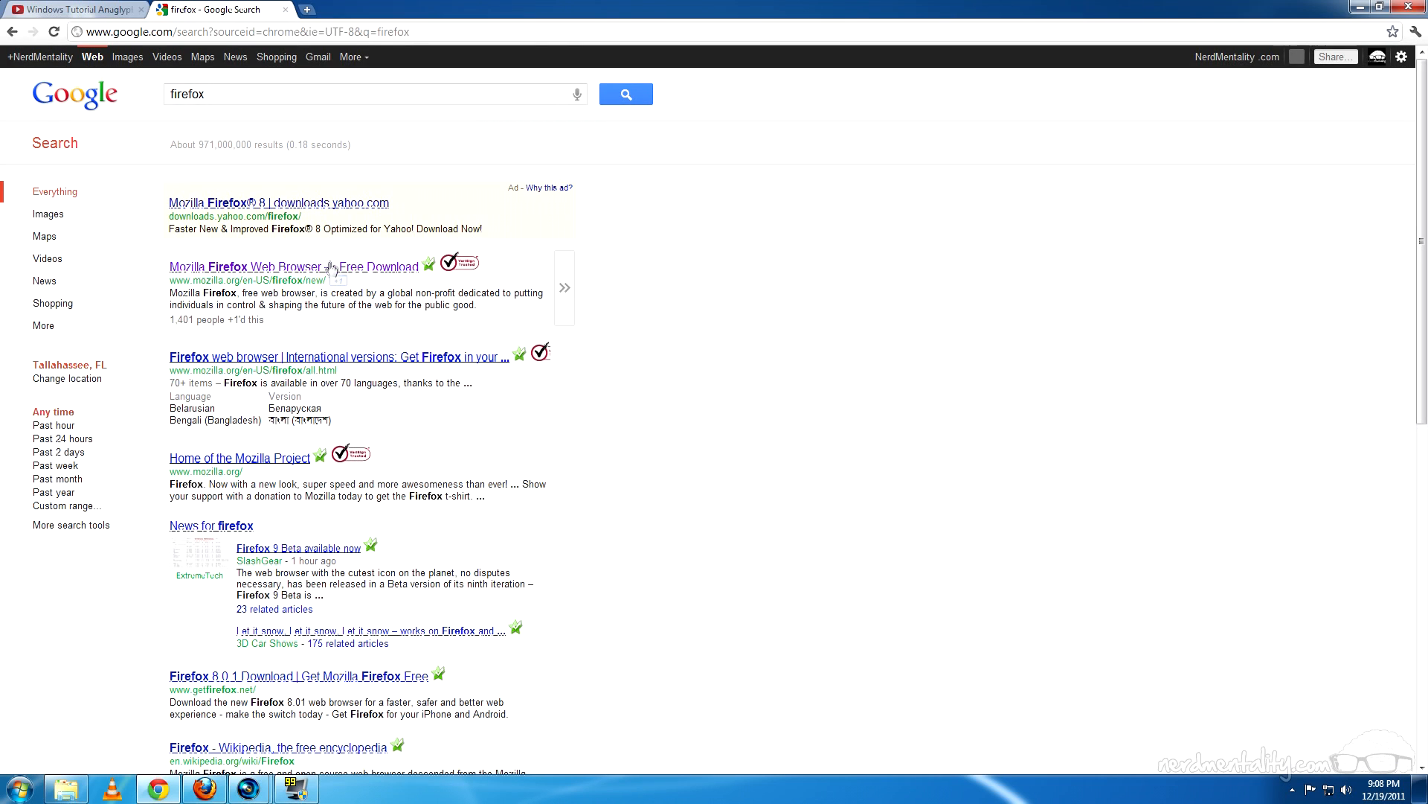
click(331, 268)
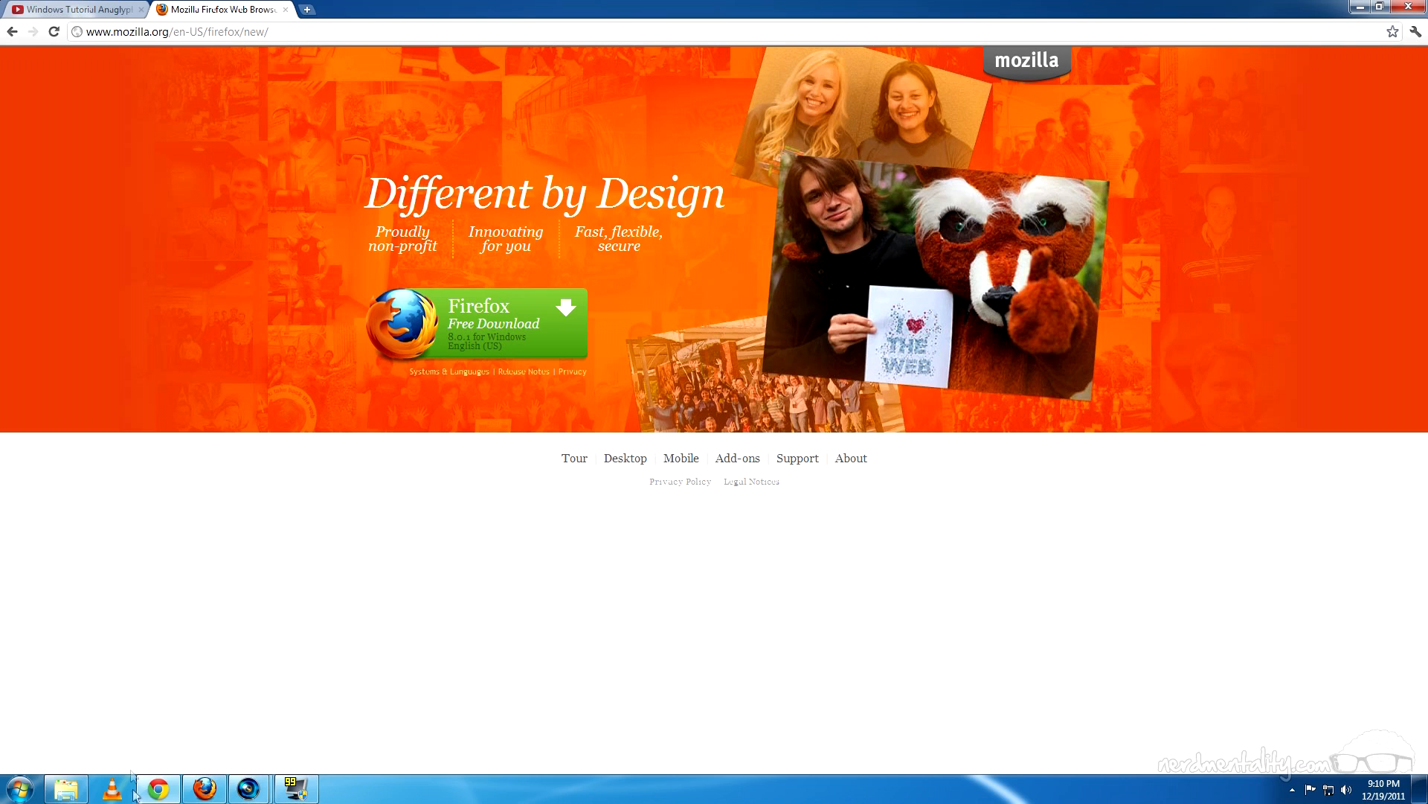
Switch to Firefox and view the Stereo HTML5 Video CheckList page to check the system's readiness for YouTube in 3D Vision
click(205, 788)
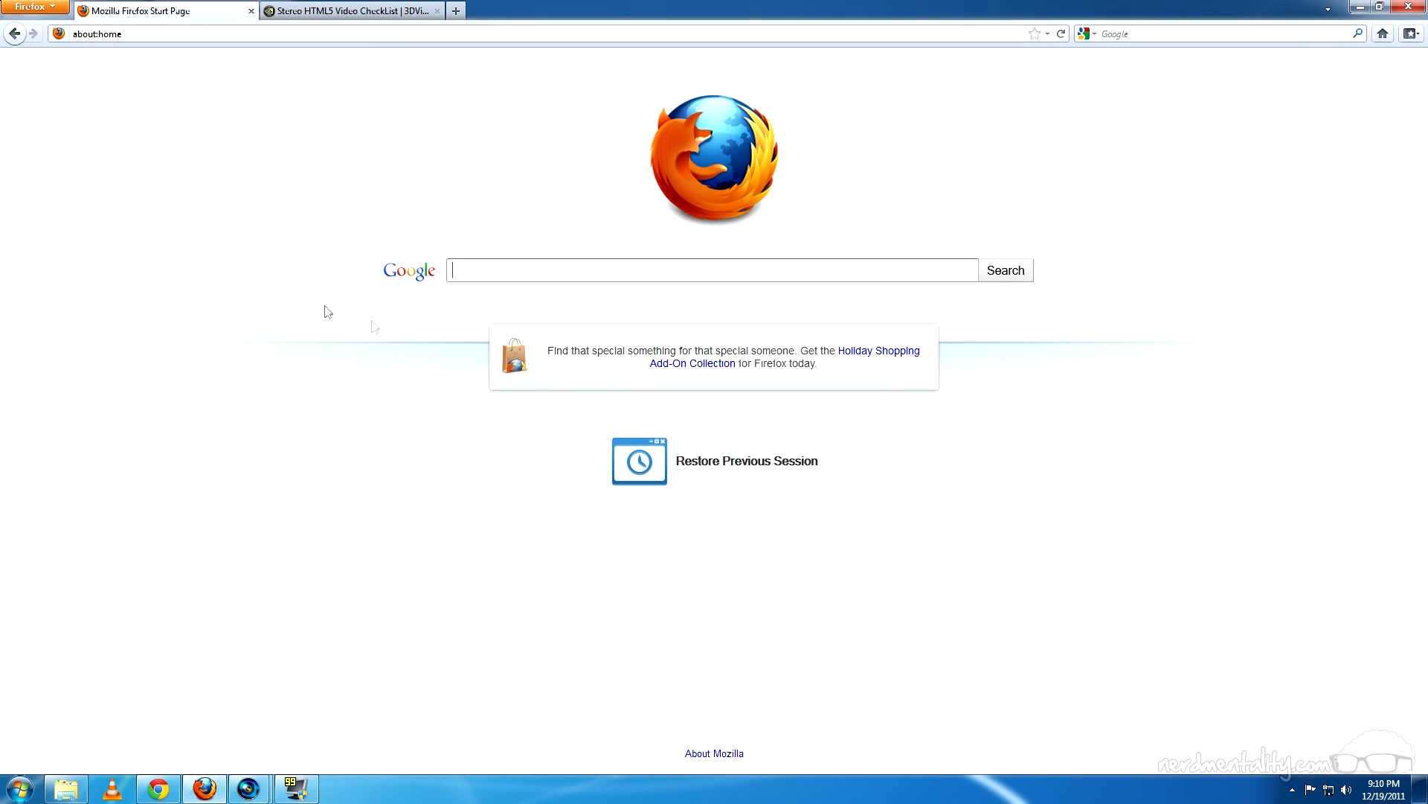
click(347, 12)
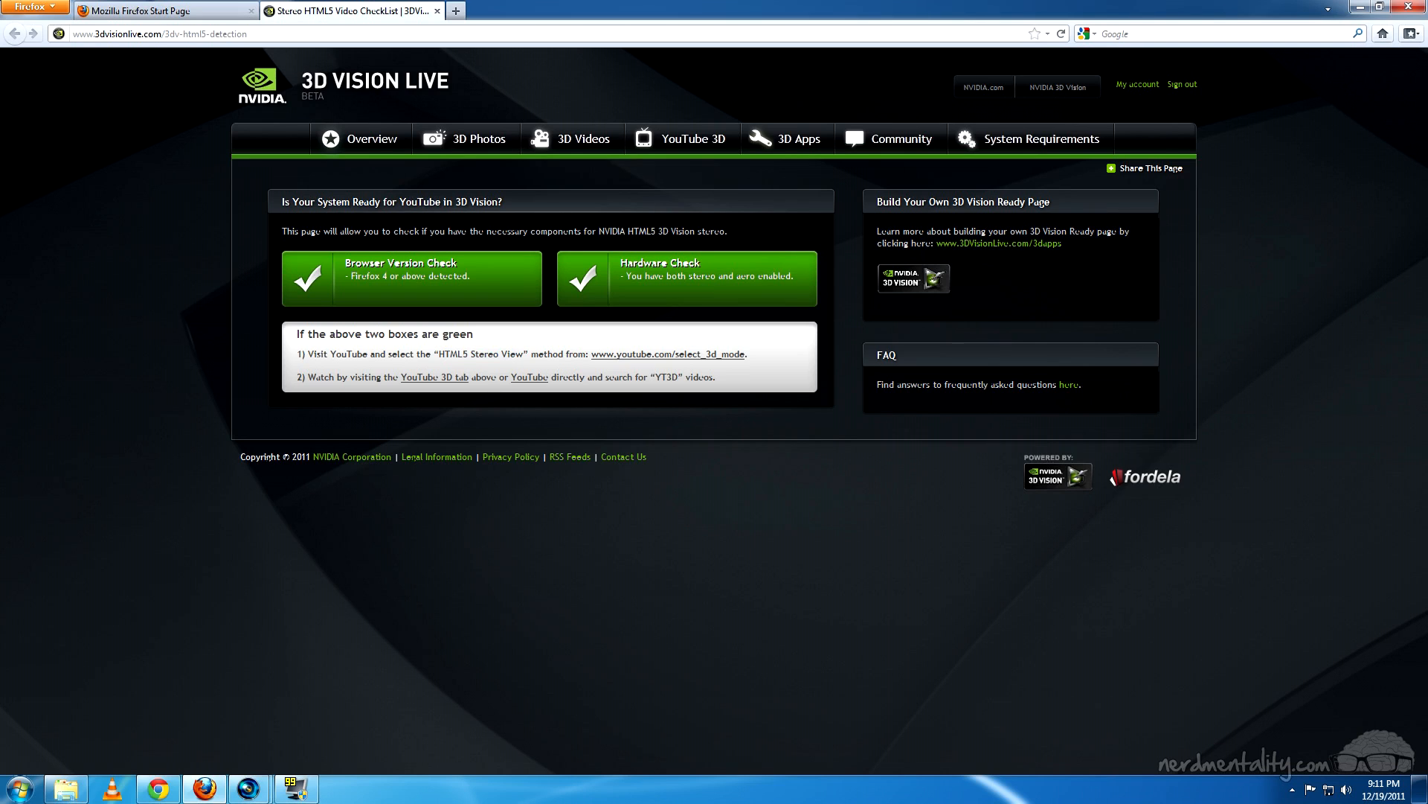
Review the Browser Version Check and Hardware Check results and the instructions for selecting the HTML5 Stereo View method
drag(439, 354, 526, 356)
click(520, 328)
drag(340, 276, 411, 278)
drag(636, 276, 791, 276)
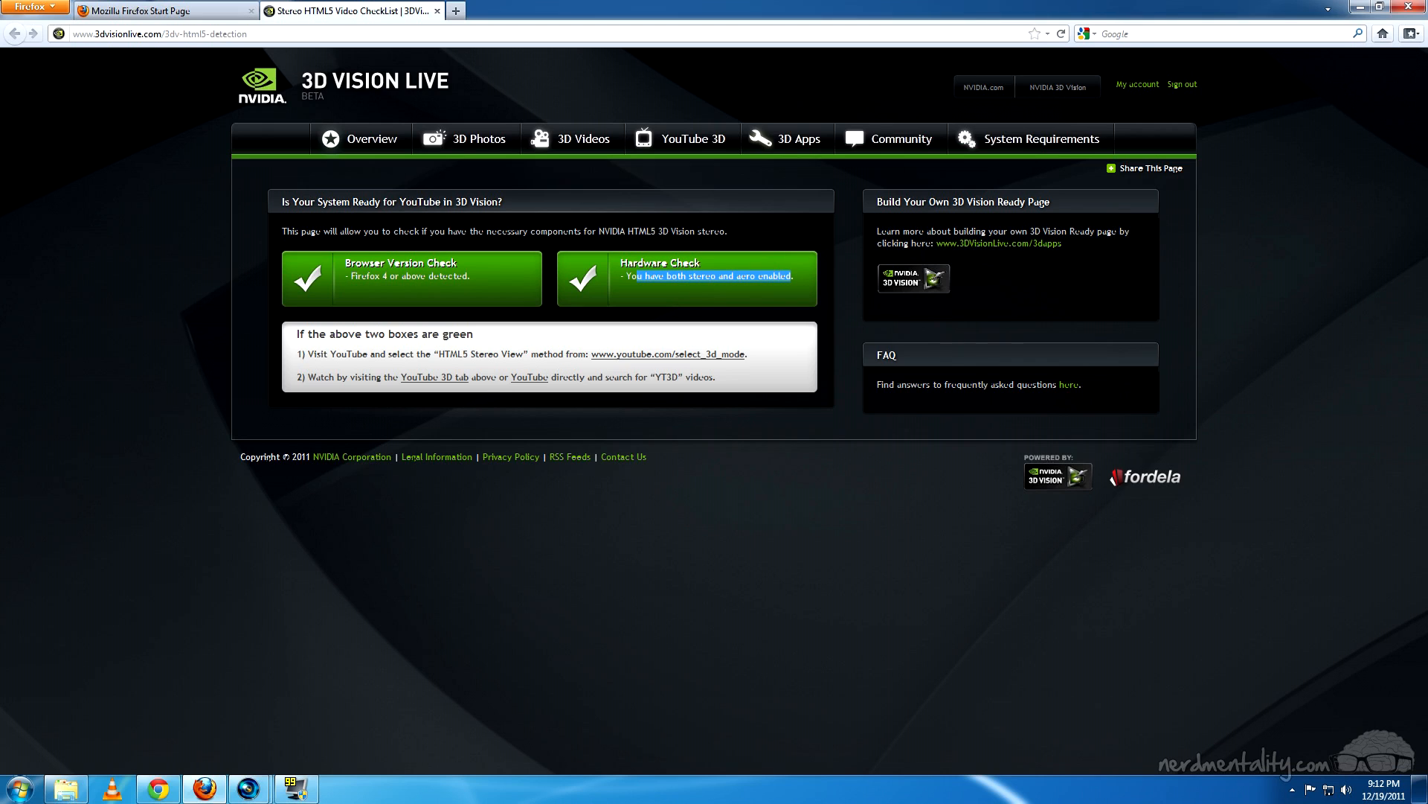
click(555, 319)
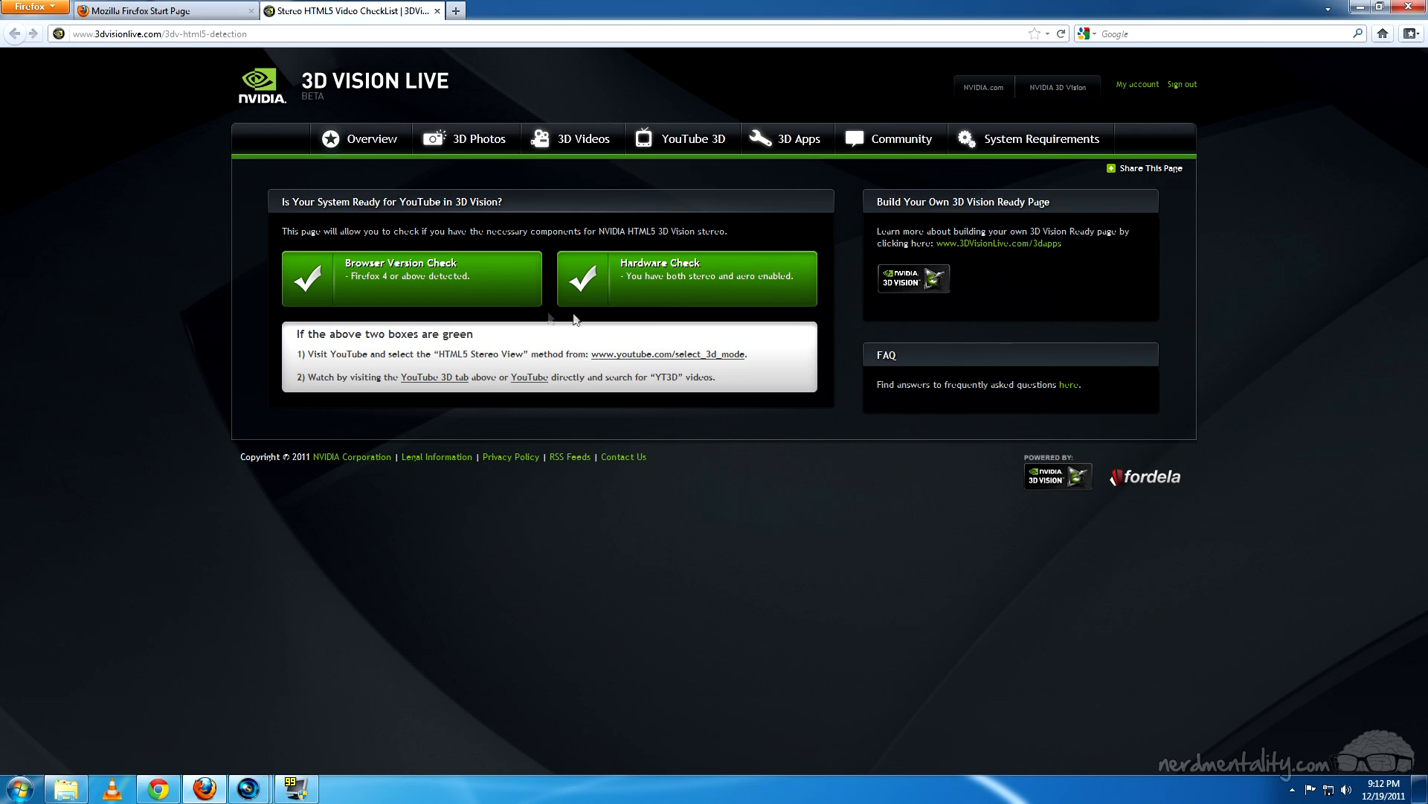
Open YouTube's 3D viewing device page, select HTML5 Stereo View - NVIDIA 3D Vision, and try 3D on the main YouTube video page
click(655, 357)
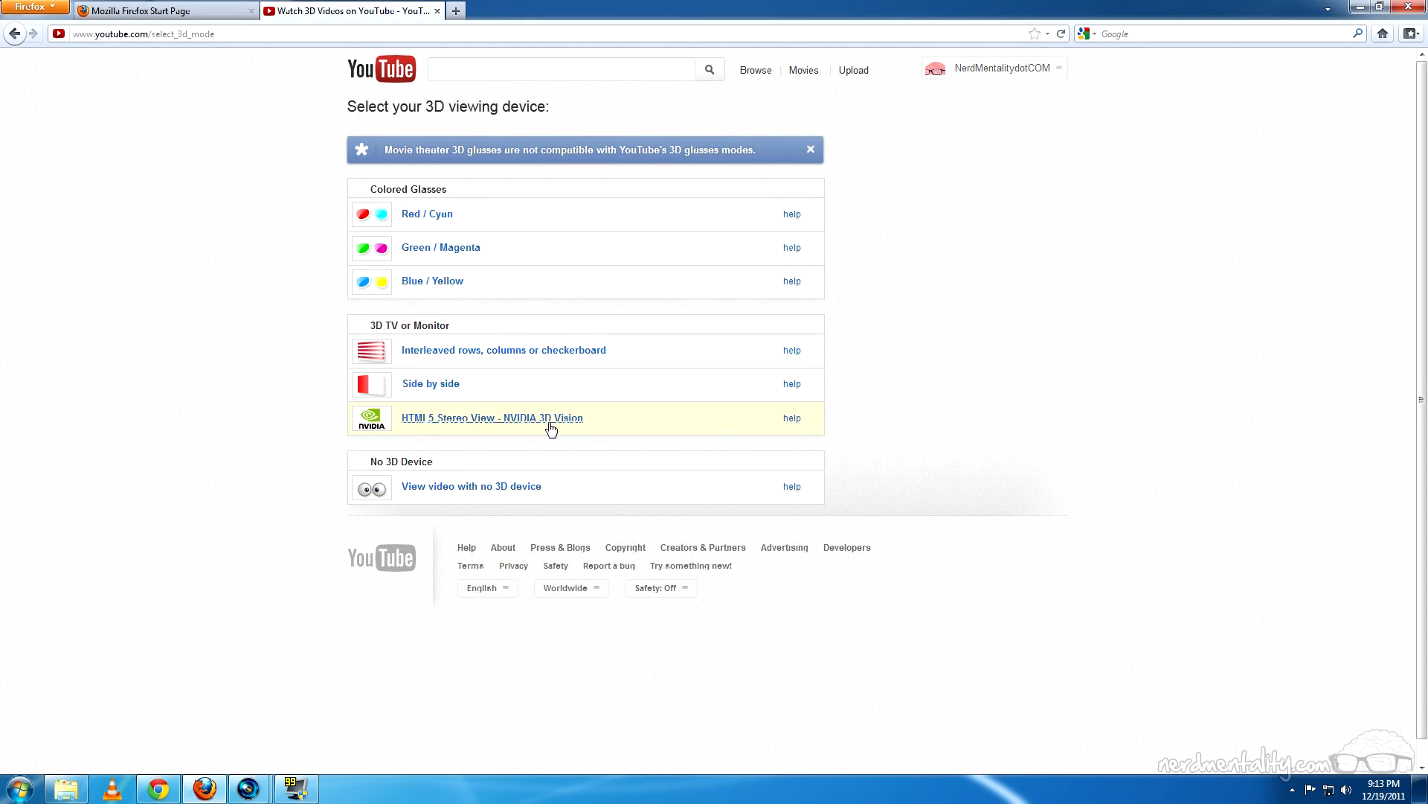
click(550, 422)
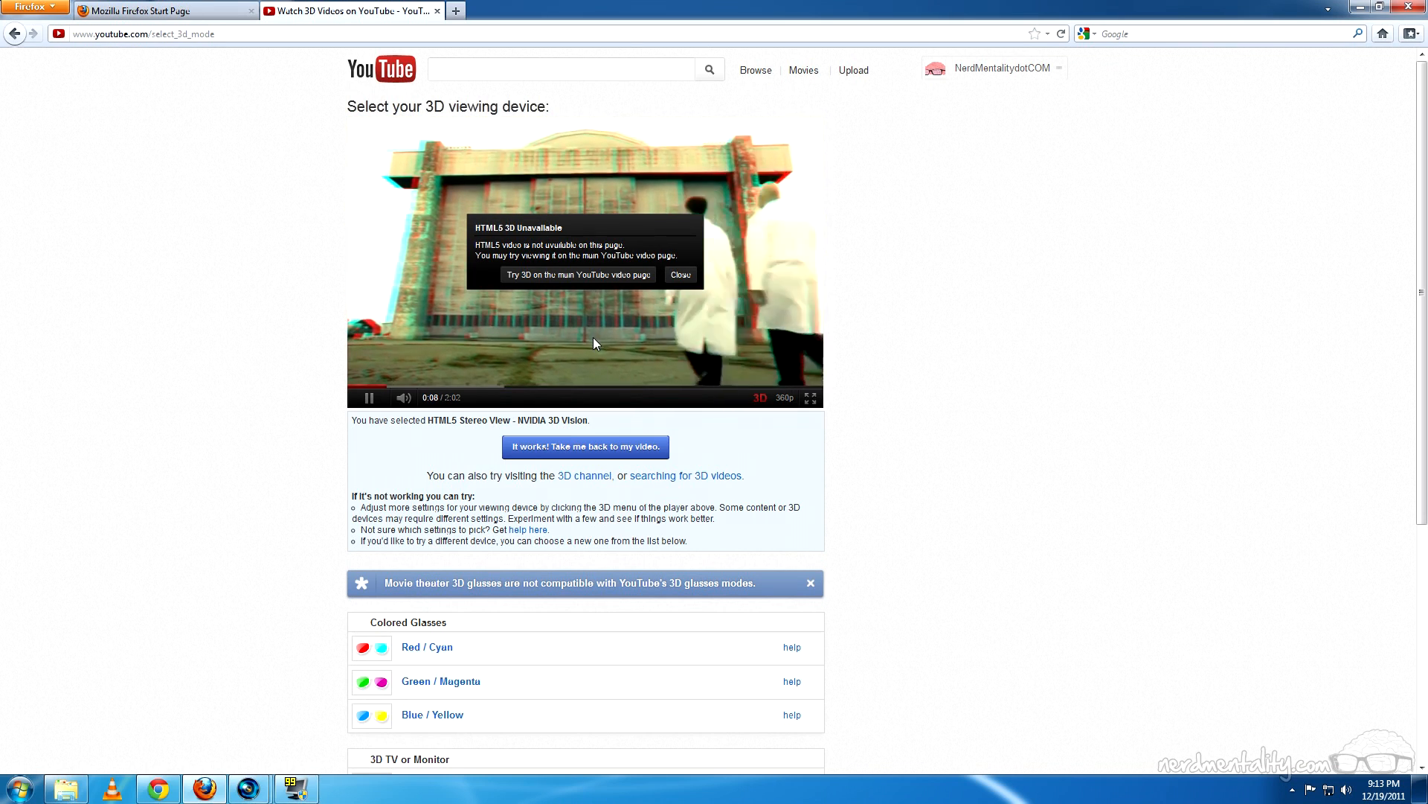
click(576, 275)
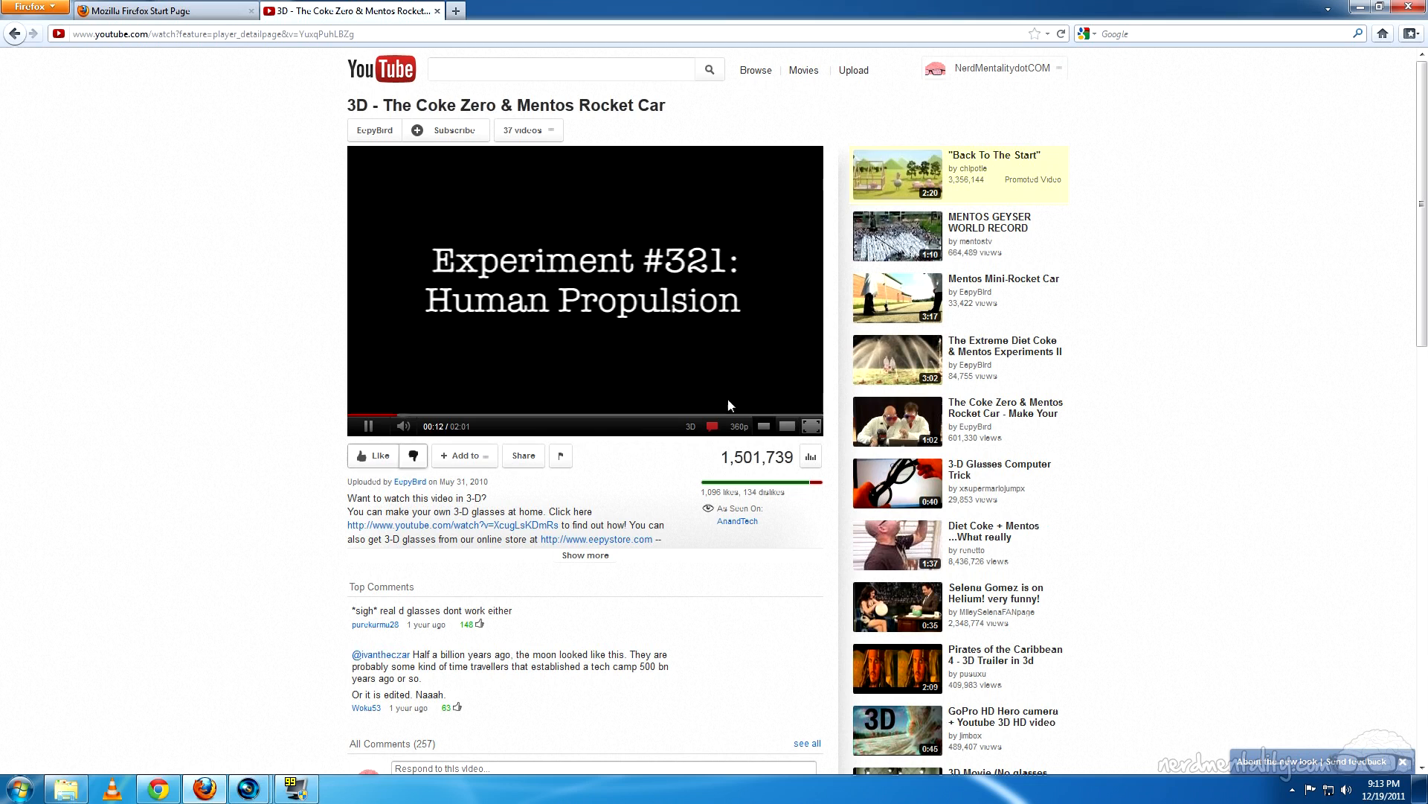
Change the 3D viewing mode of the Coke Zero & Mentos Rocket Car video and open the player's list of 3D viewing methods
click(690, 432)
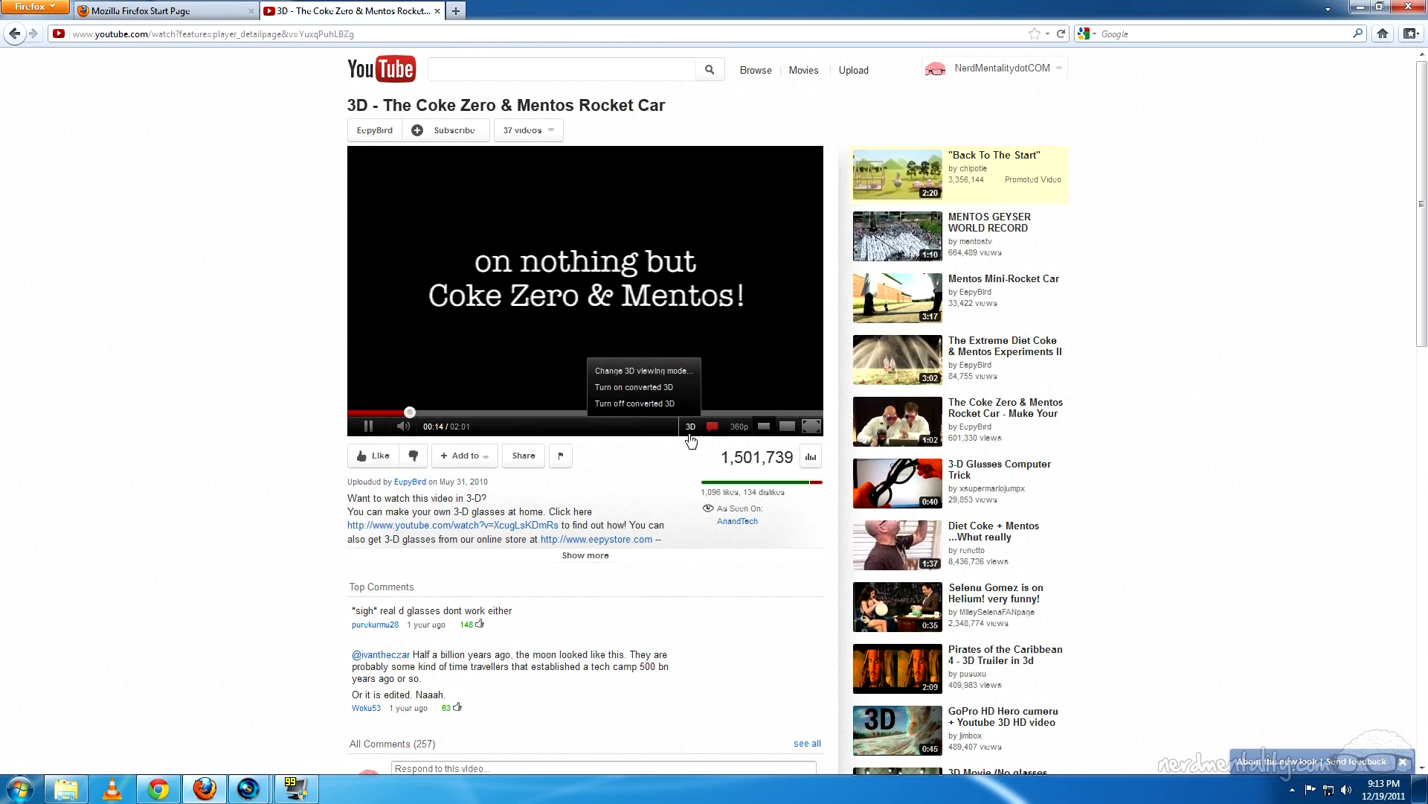
click(677, 371)
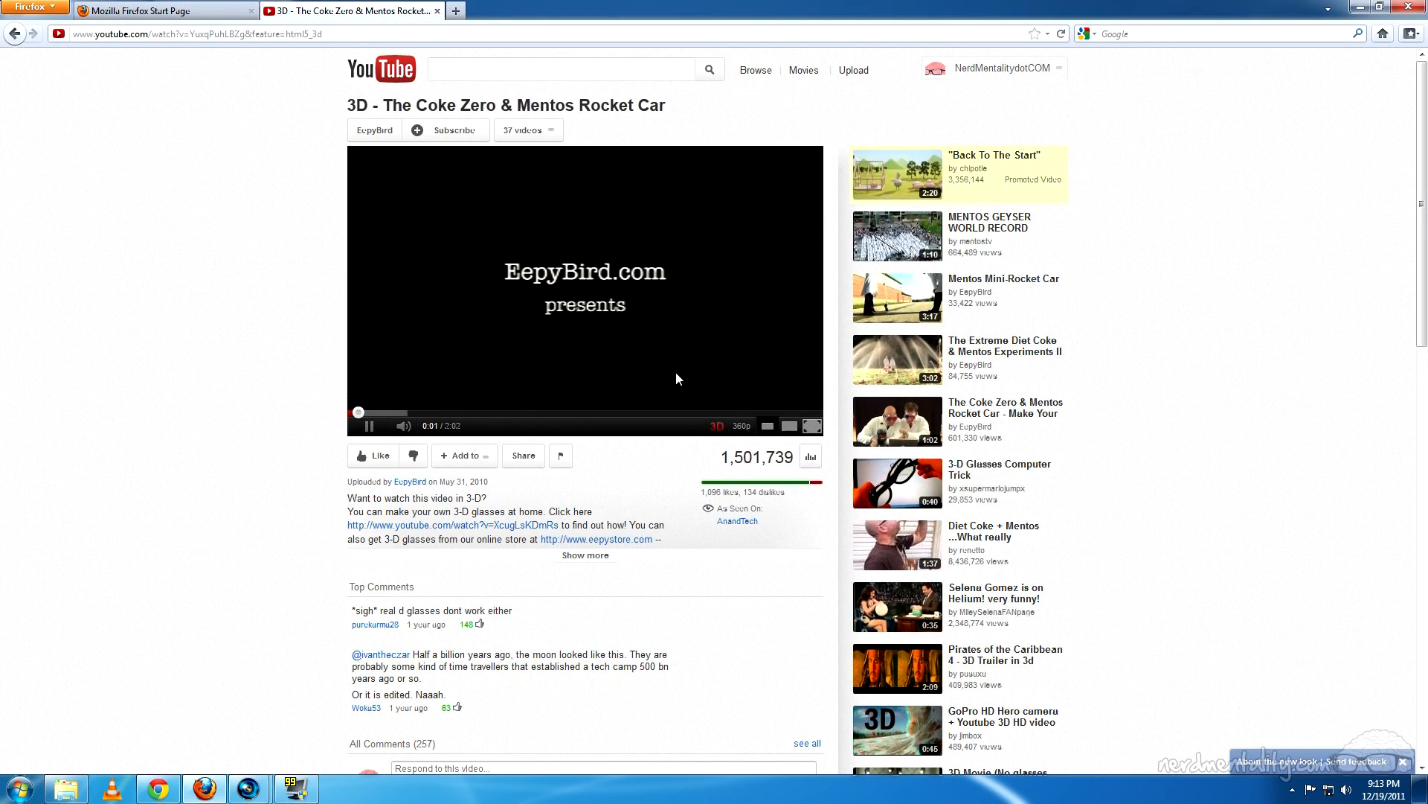
click(719, 428)
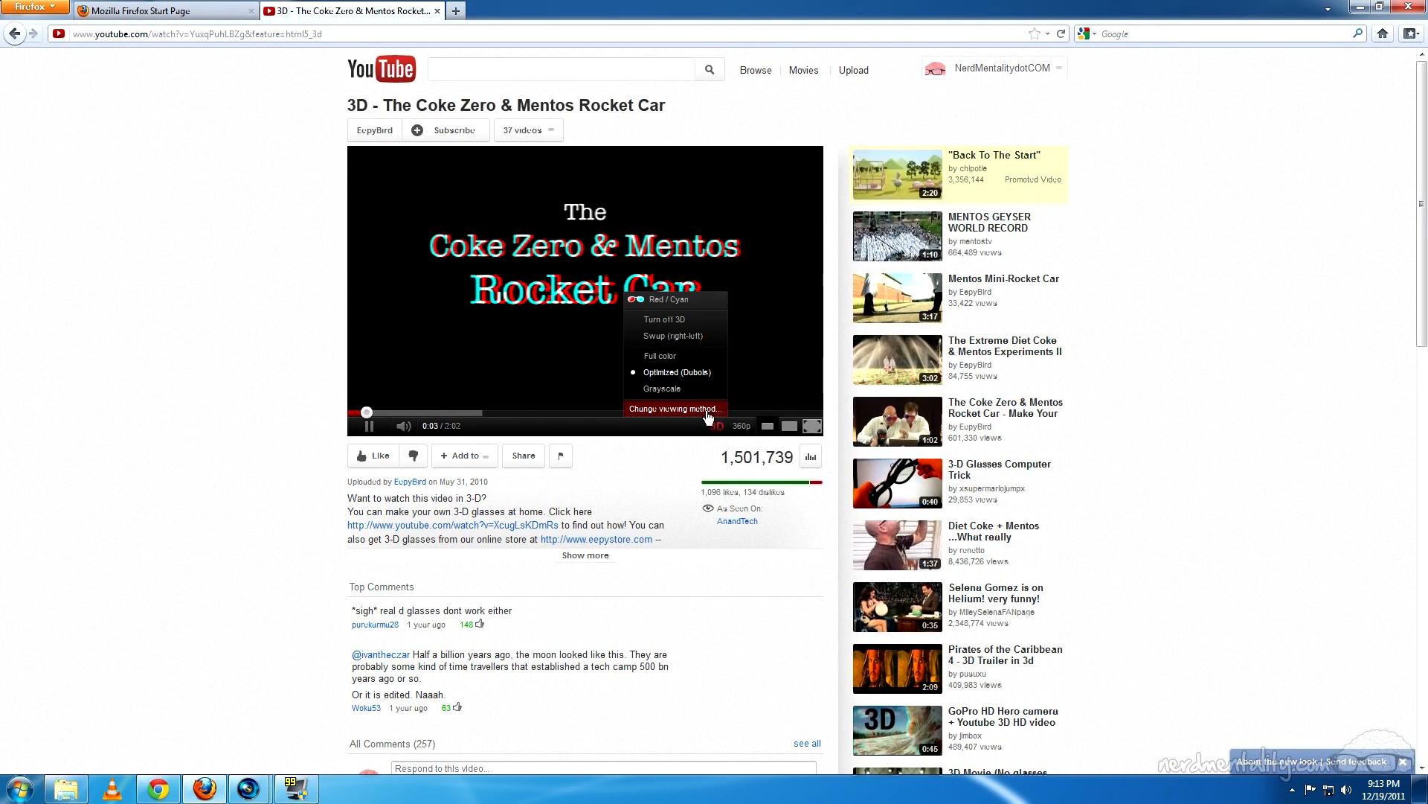
click(707, 413)
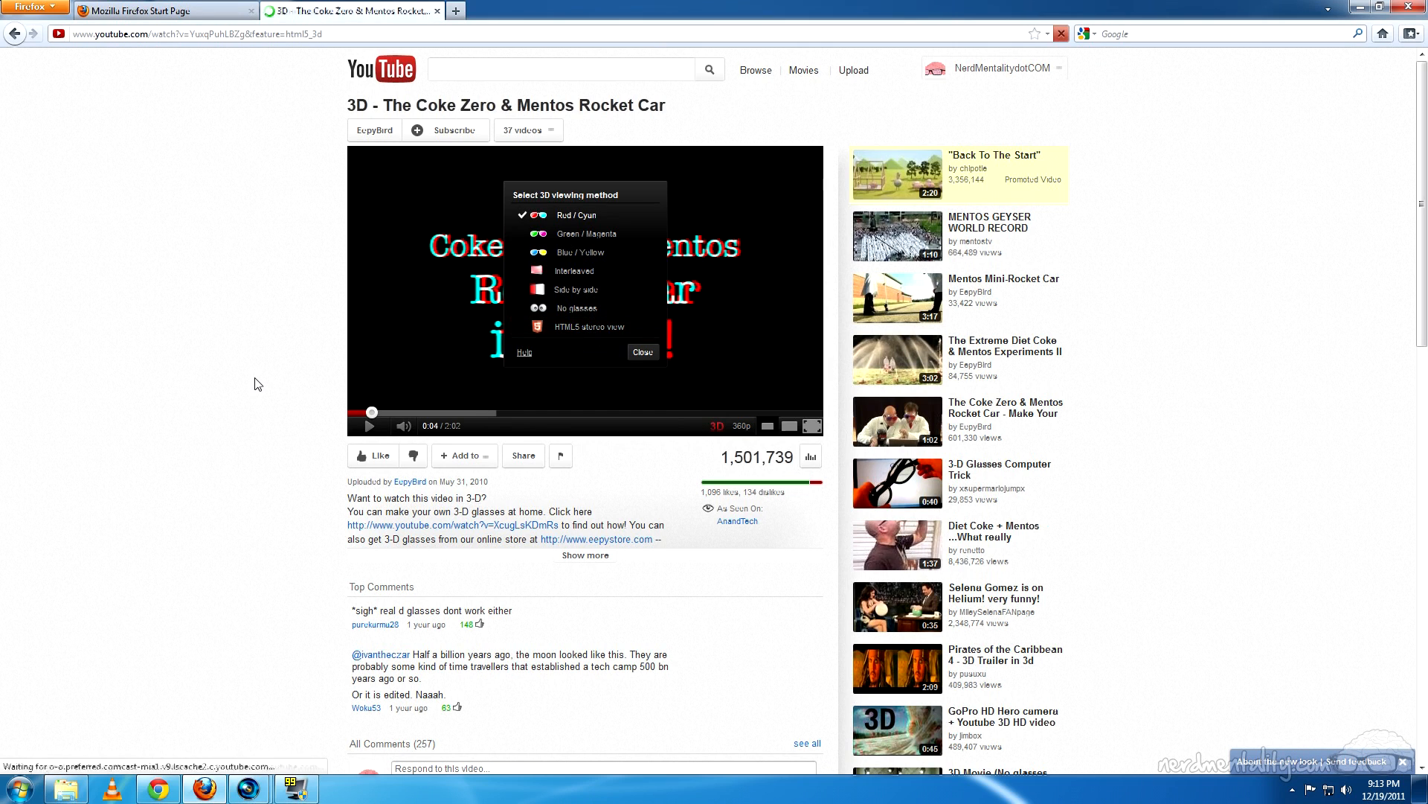